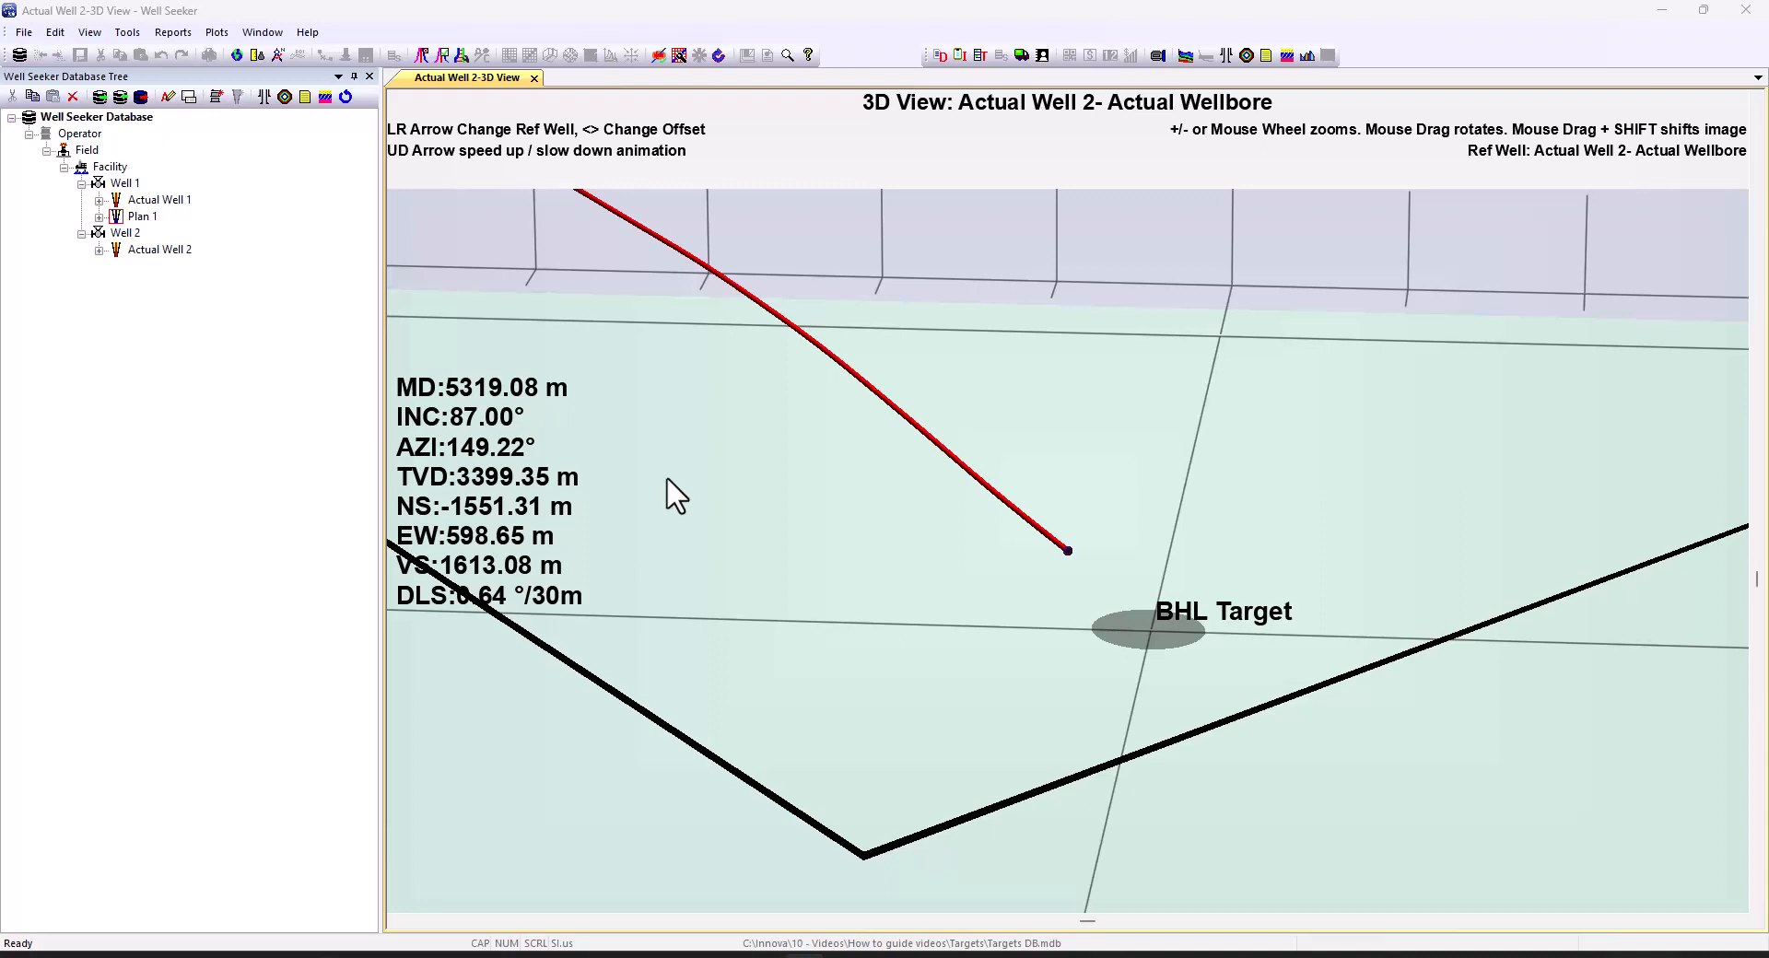
# Close the 'Actual Well 2-3D View' tab
pyautogui.click(534, 78)
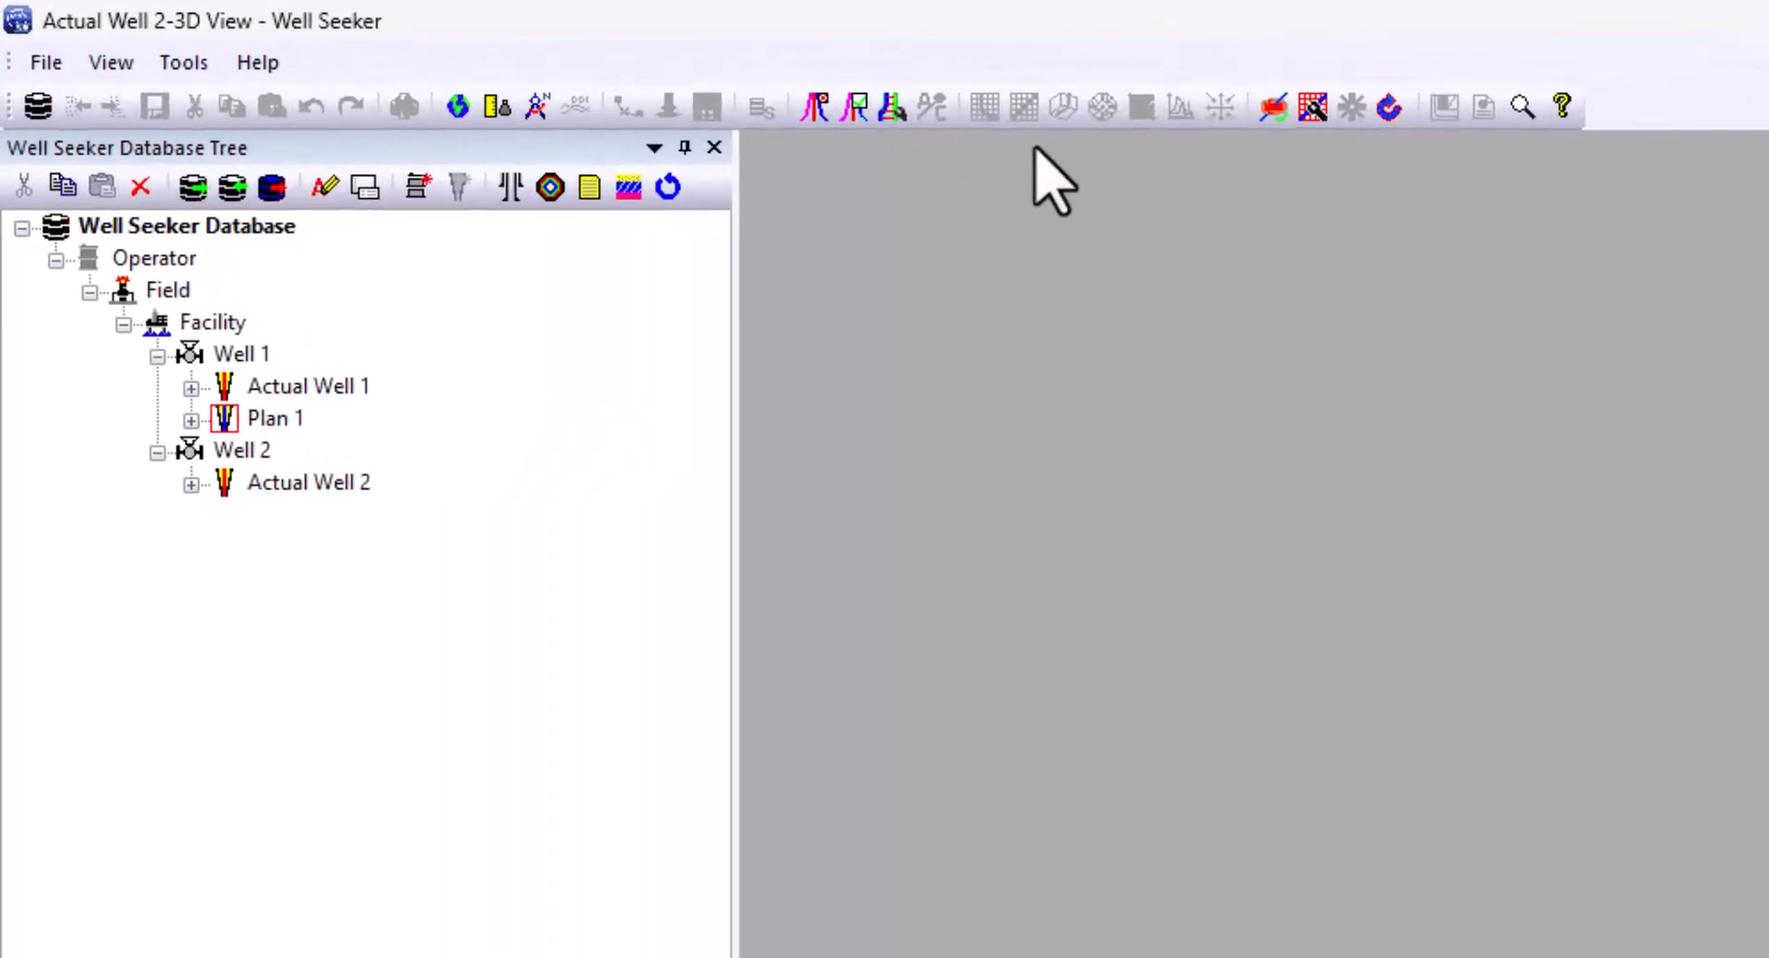
pyautogui.rightClick(256, 358)
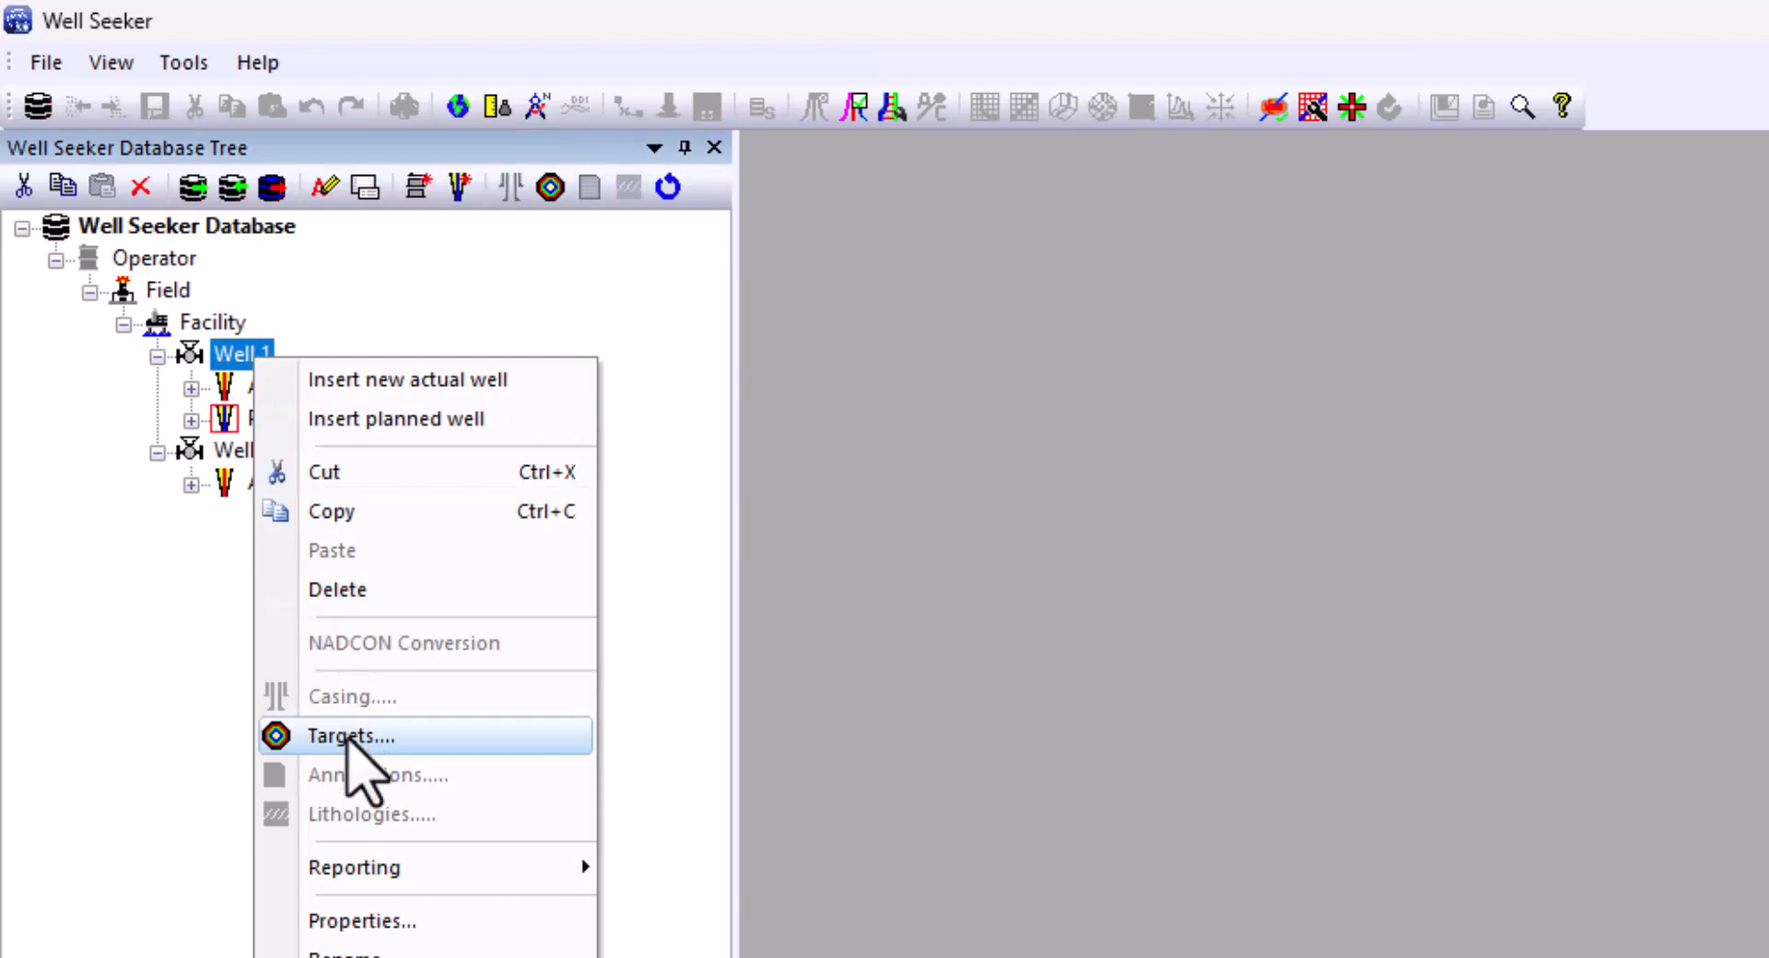
pyautogui.click(348, 735)
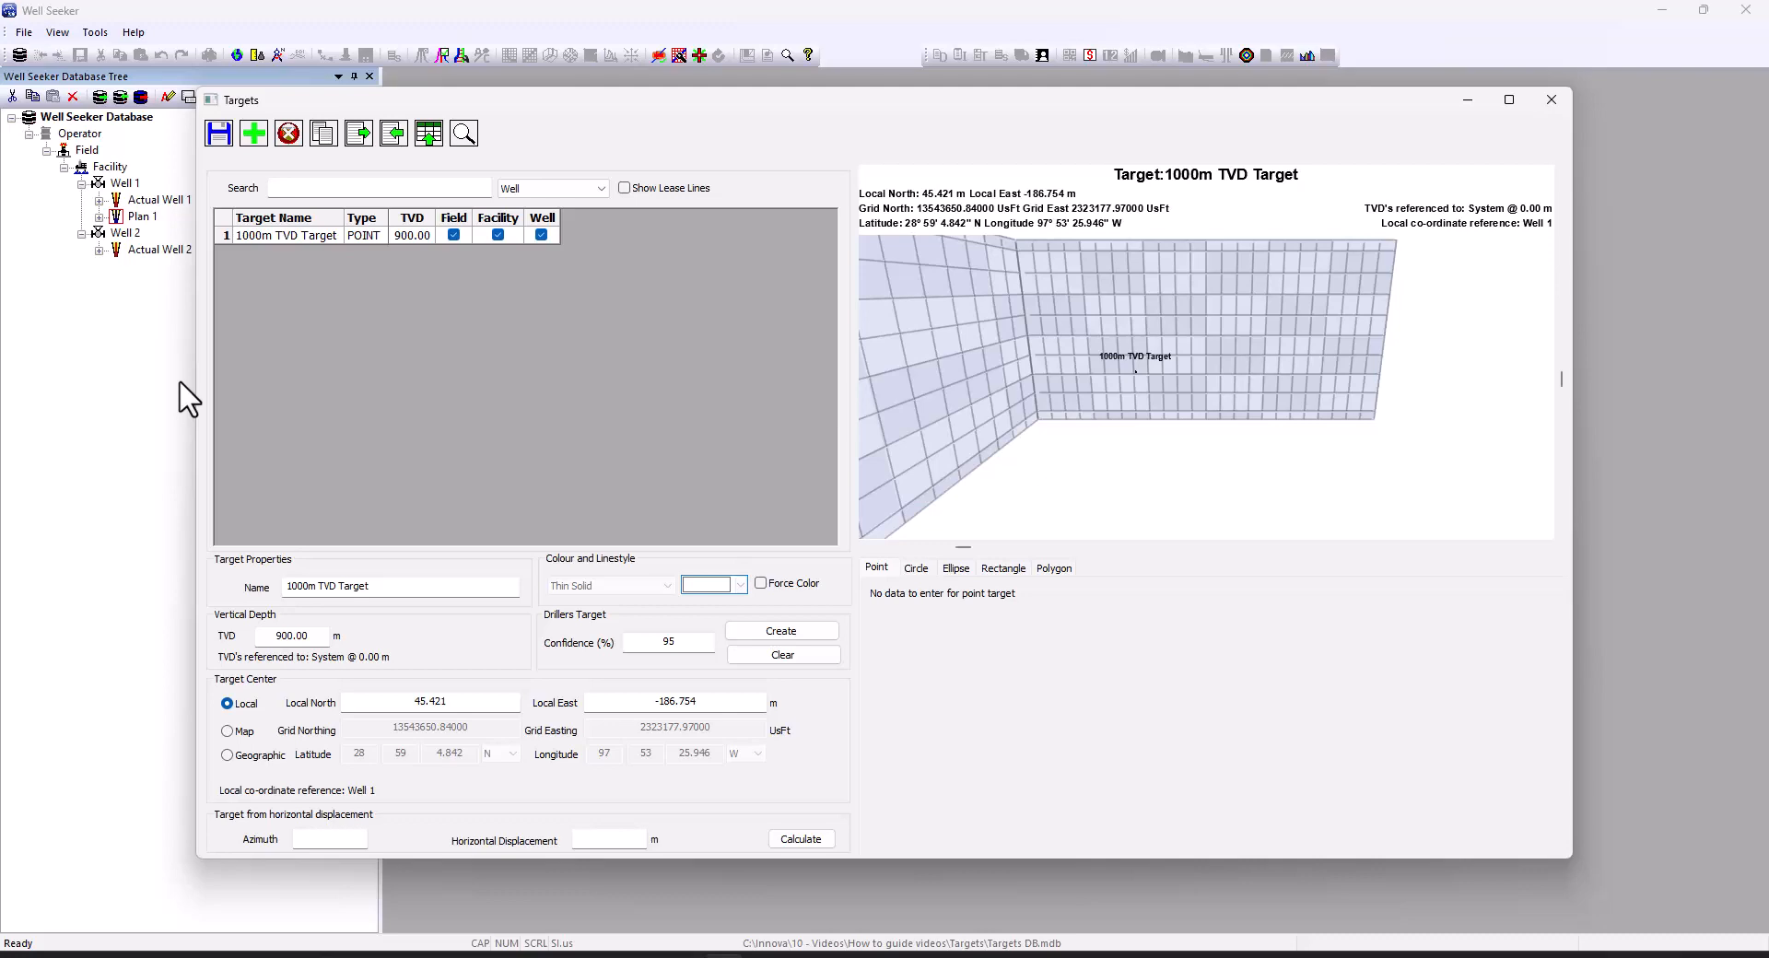
pyautogui.click(1550, 100)
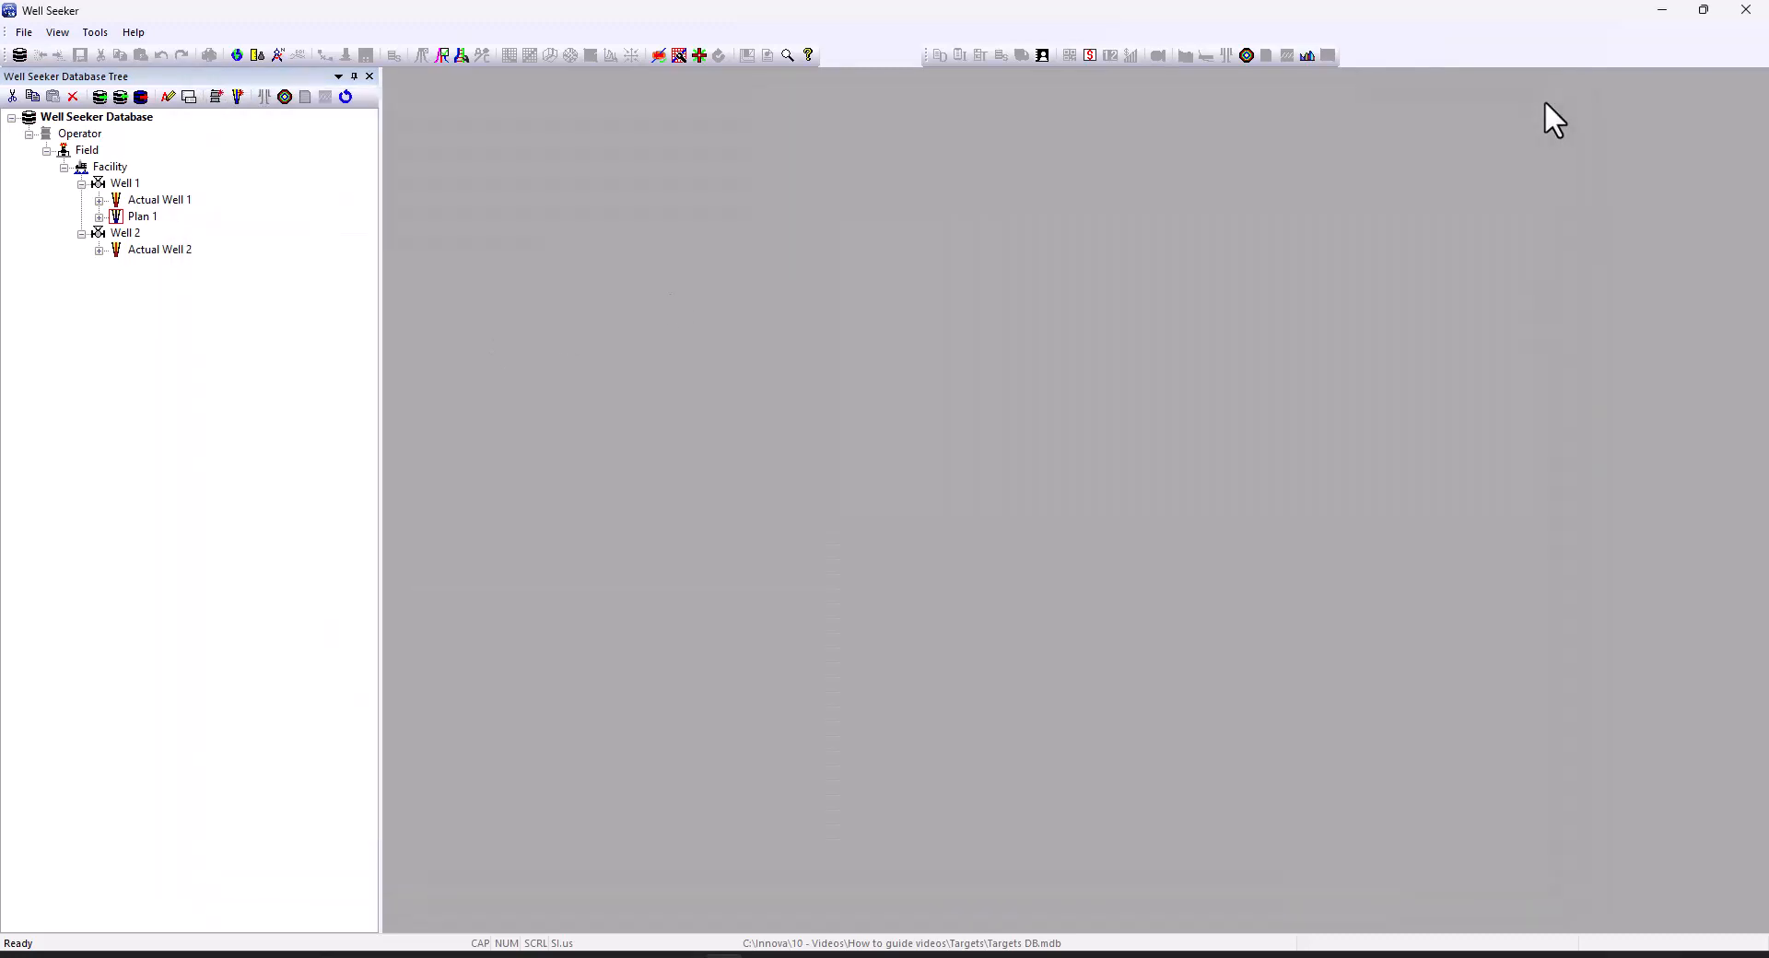
pyautogui.rightClick(151, 219)
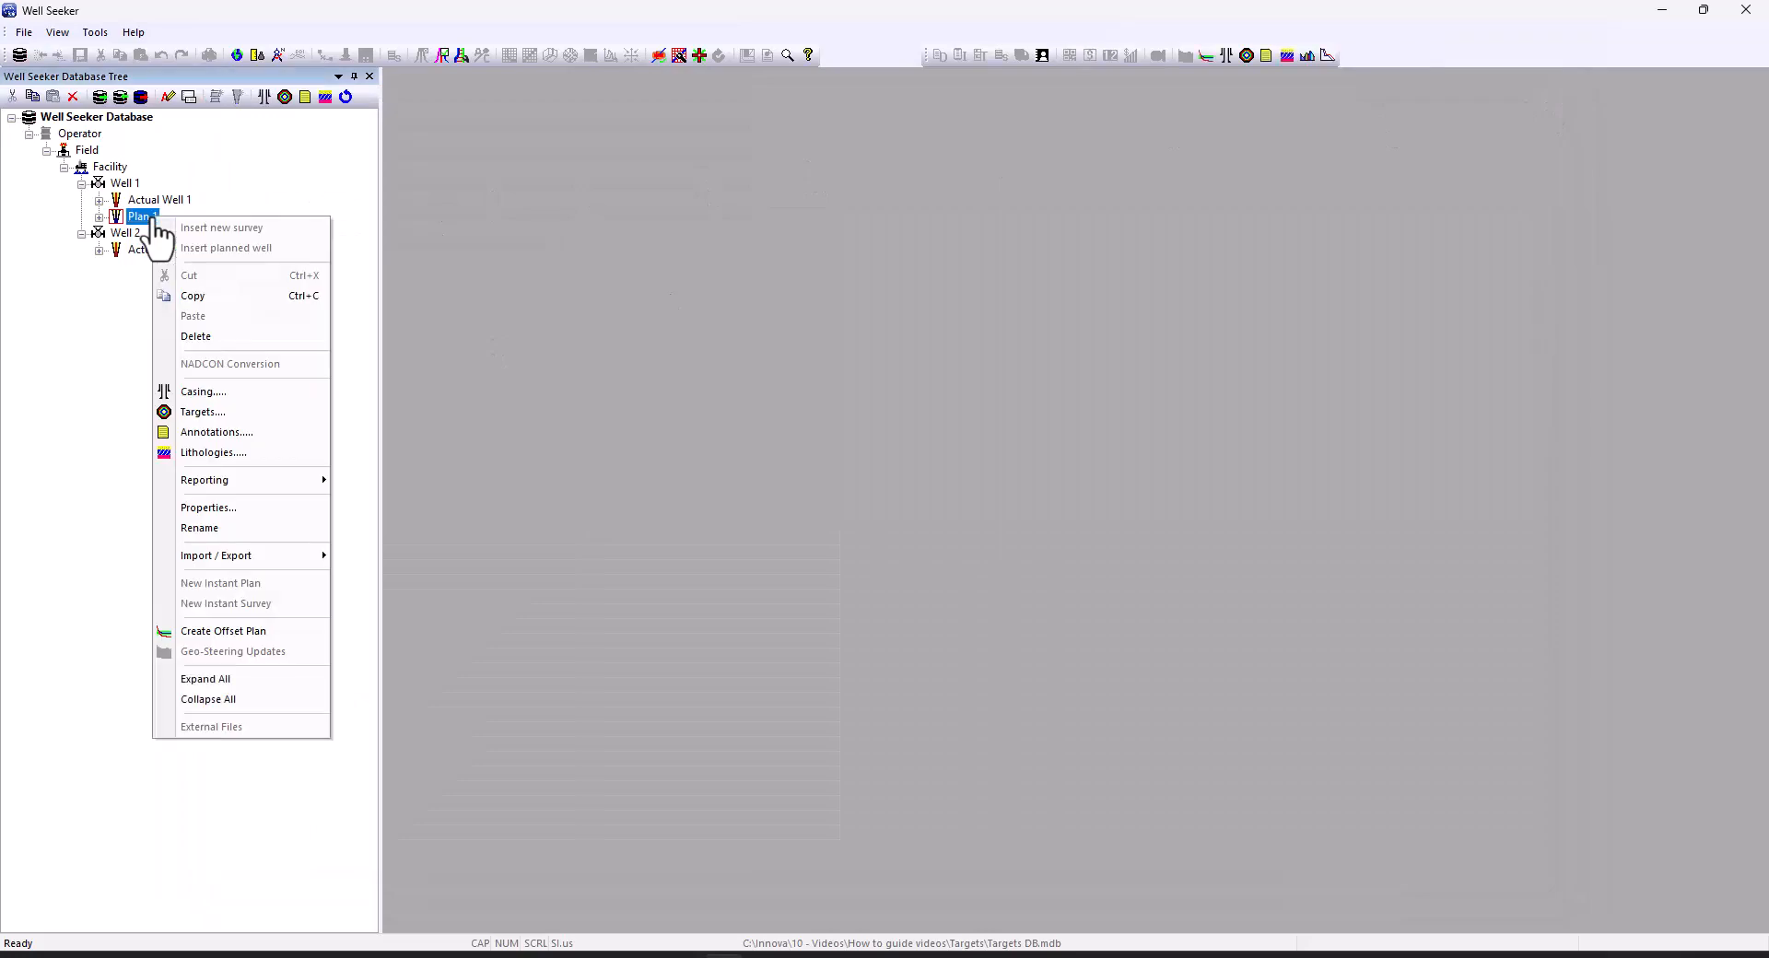
pyautogui.click(203, 413)
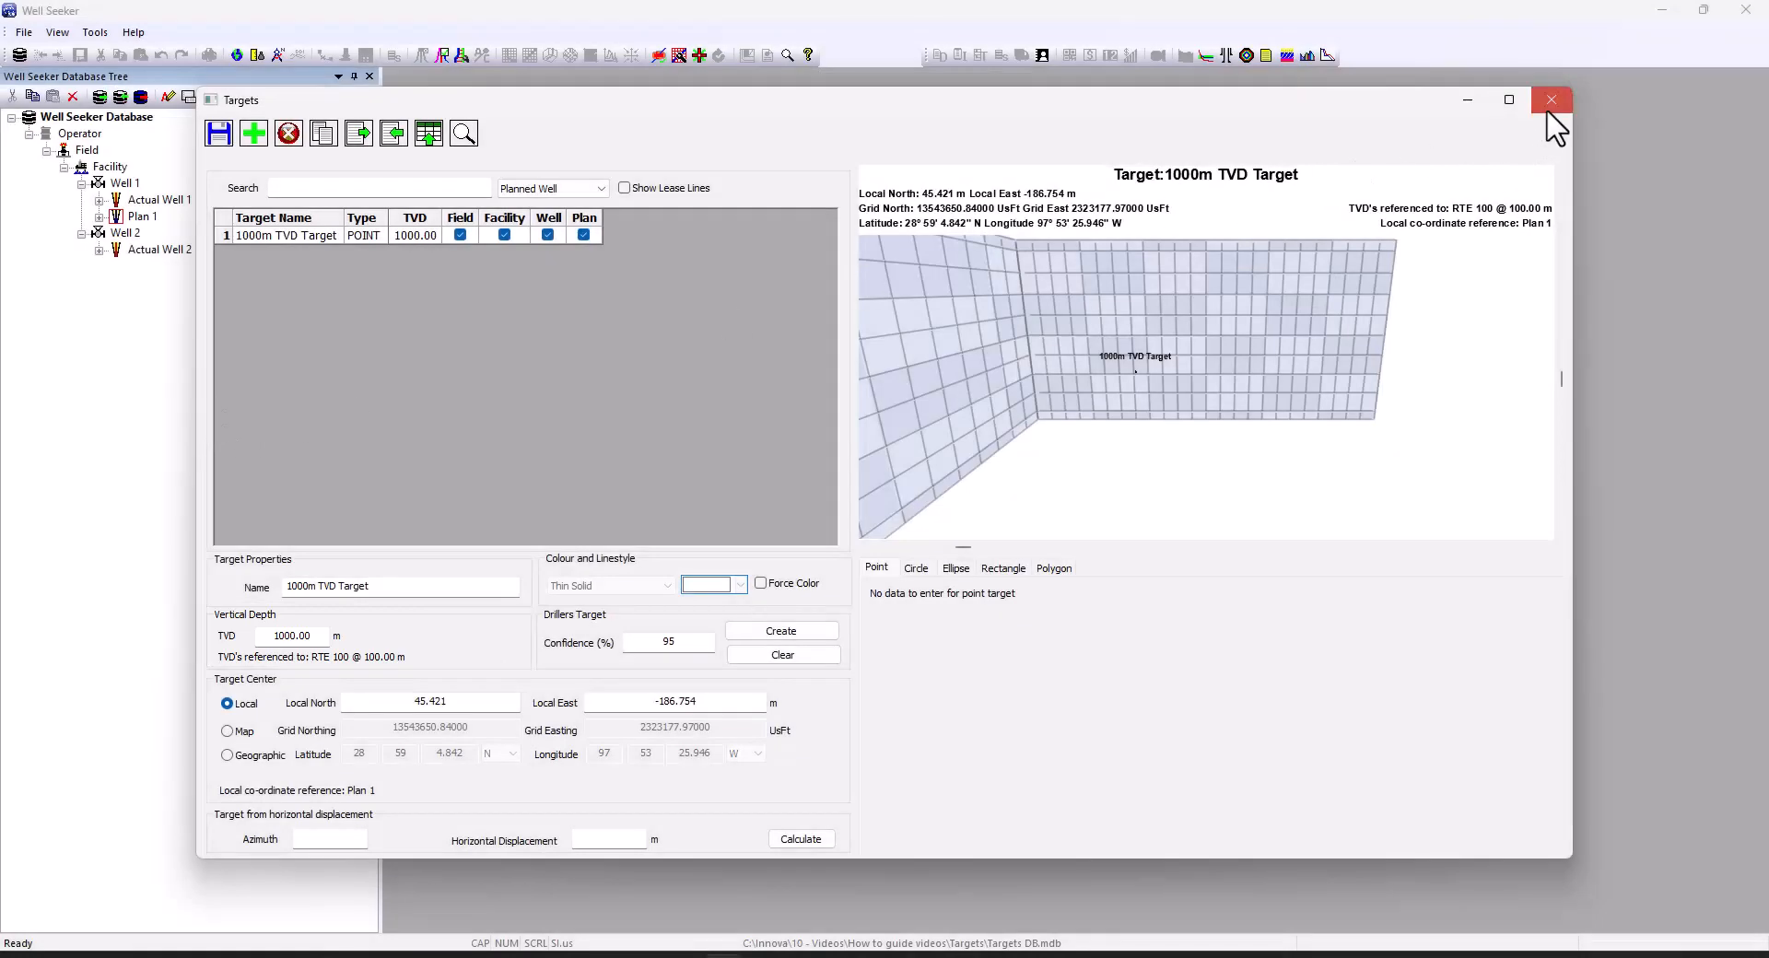
pyautogui.click(1549, 111)
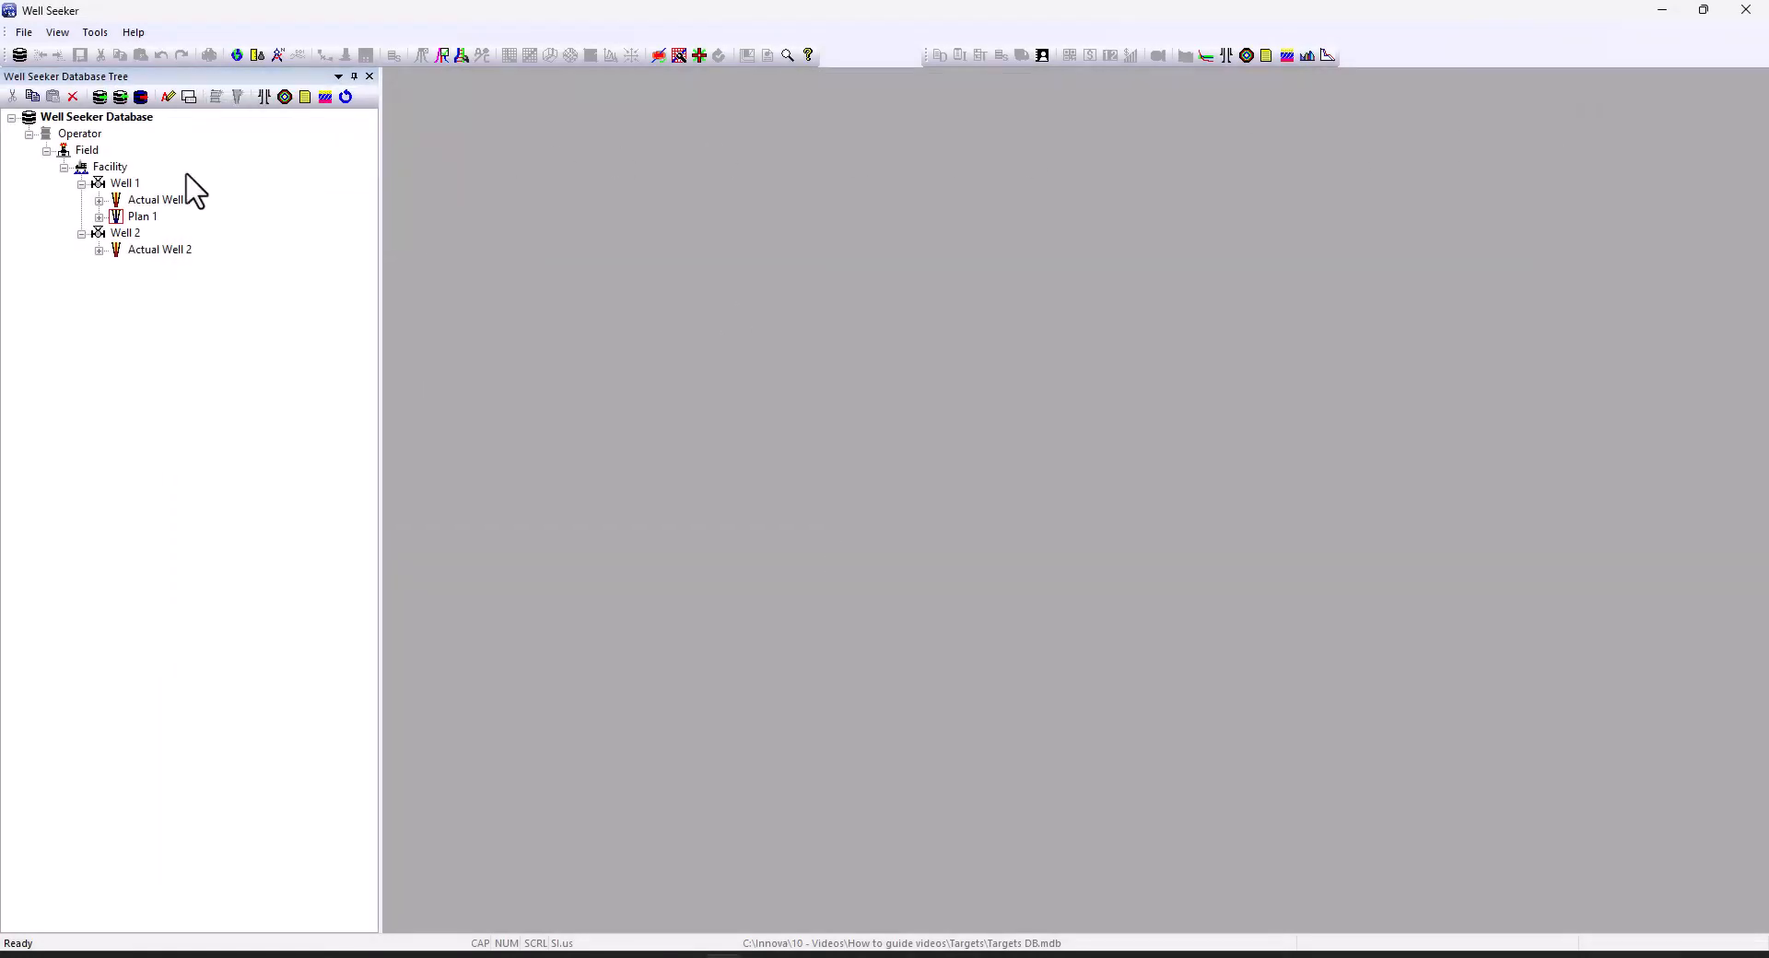
# Check Well 1's targets list, then open Plan 1's Targets list showing the 1000m TVD Target
pyautogui.rightClick(122, 184)
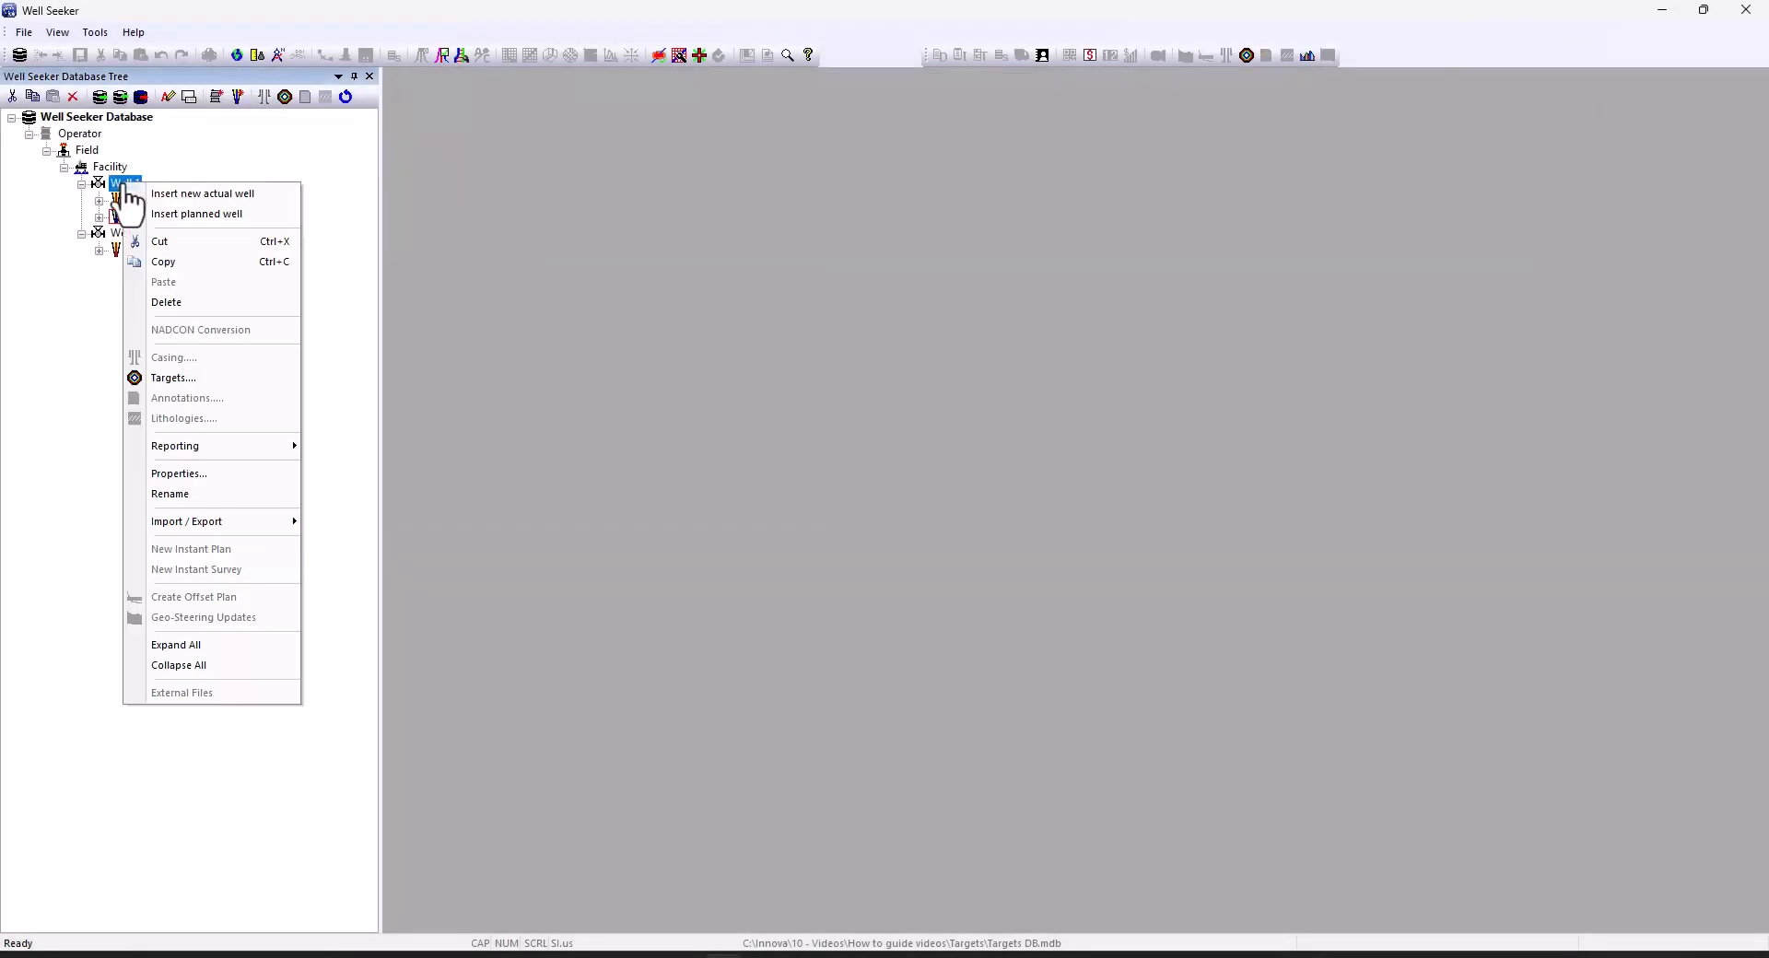
pyautogui.click(174, 376)
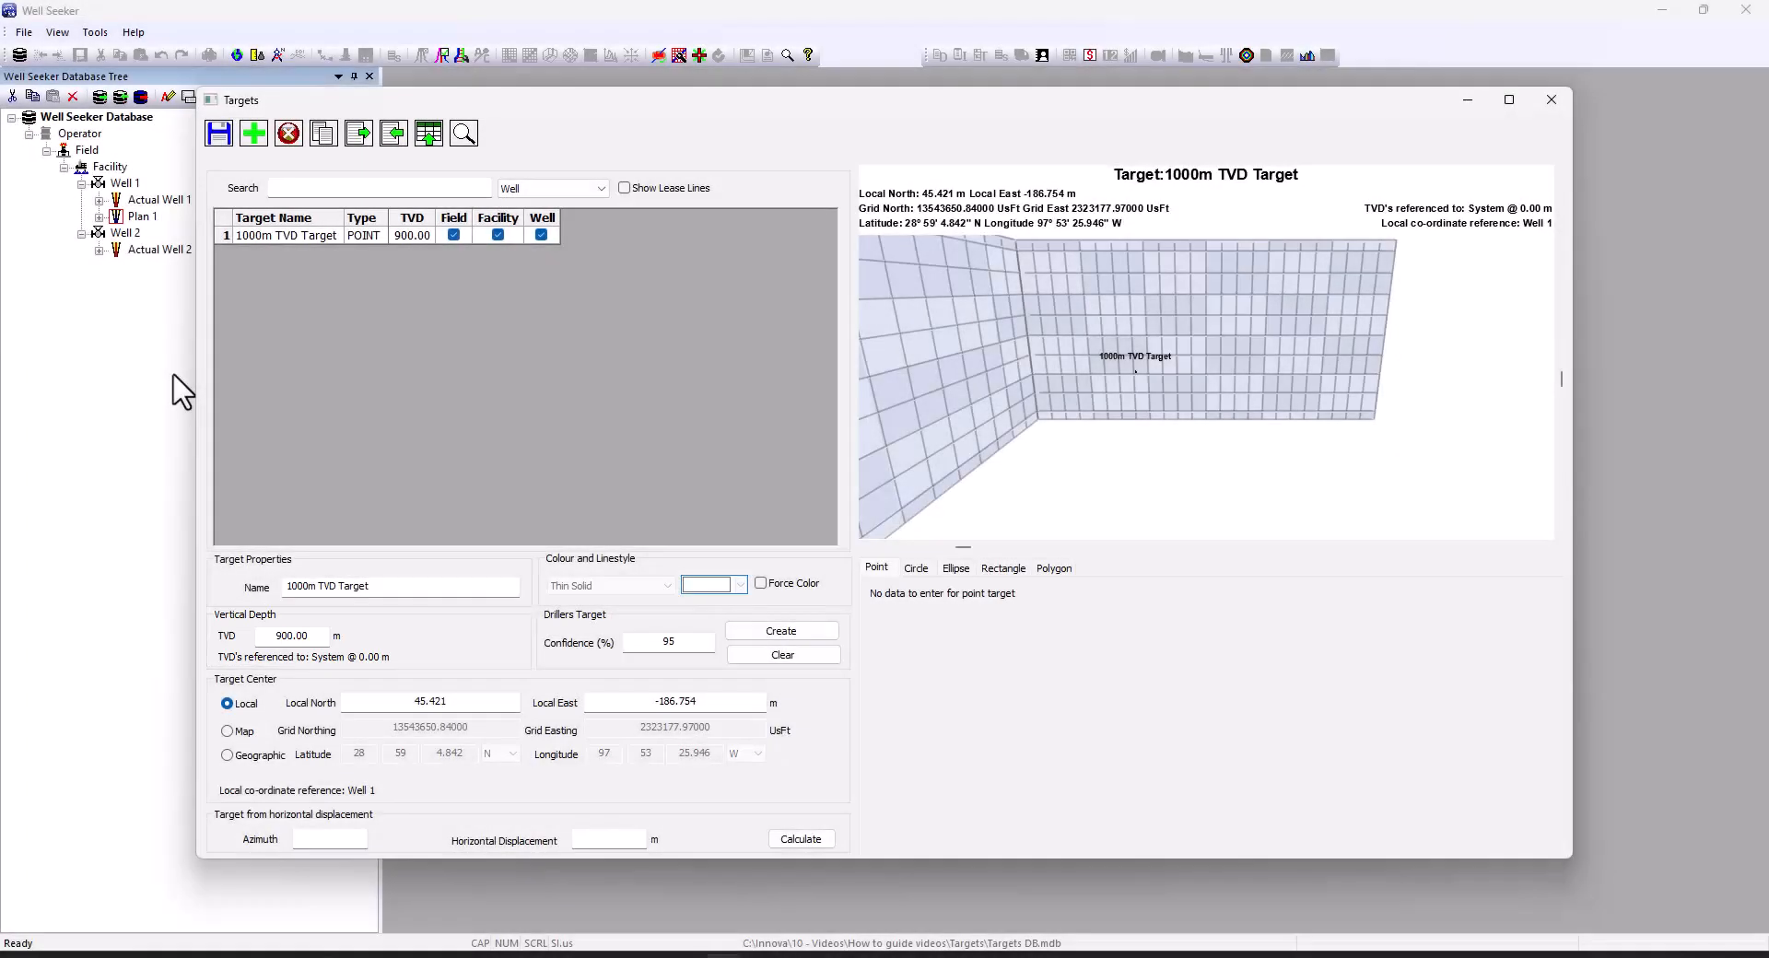
pyautogui.click(1548, 102)
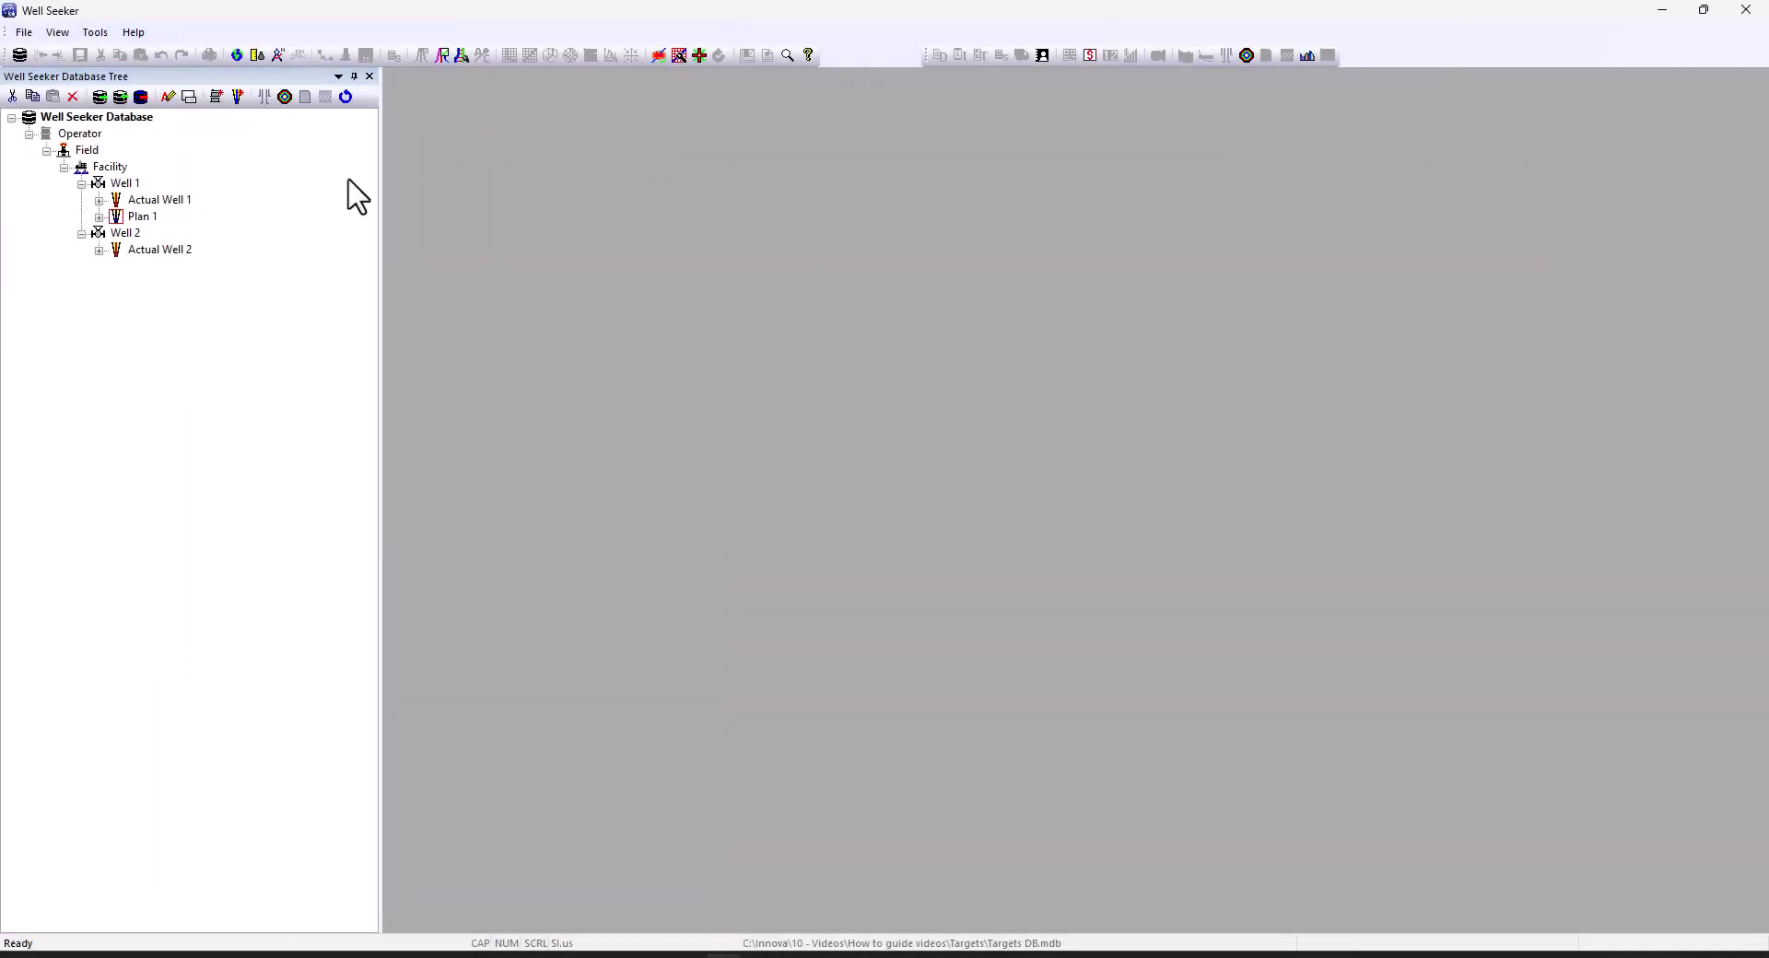
pyautogui.rightClick(136, 219)
pyautogui.click(184, 417)
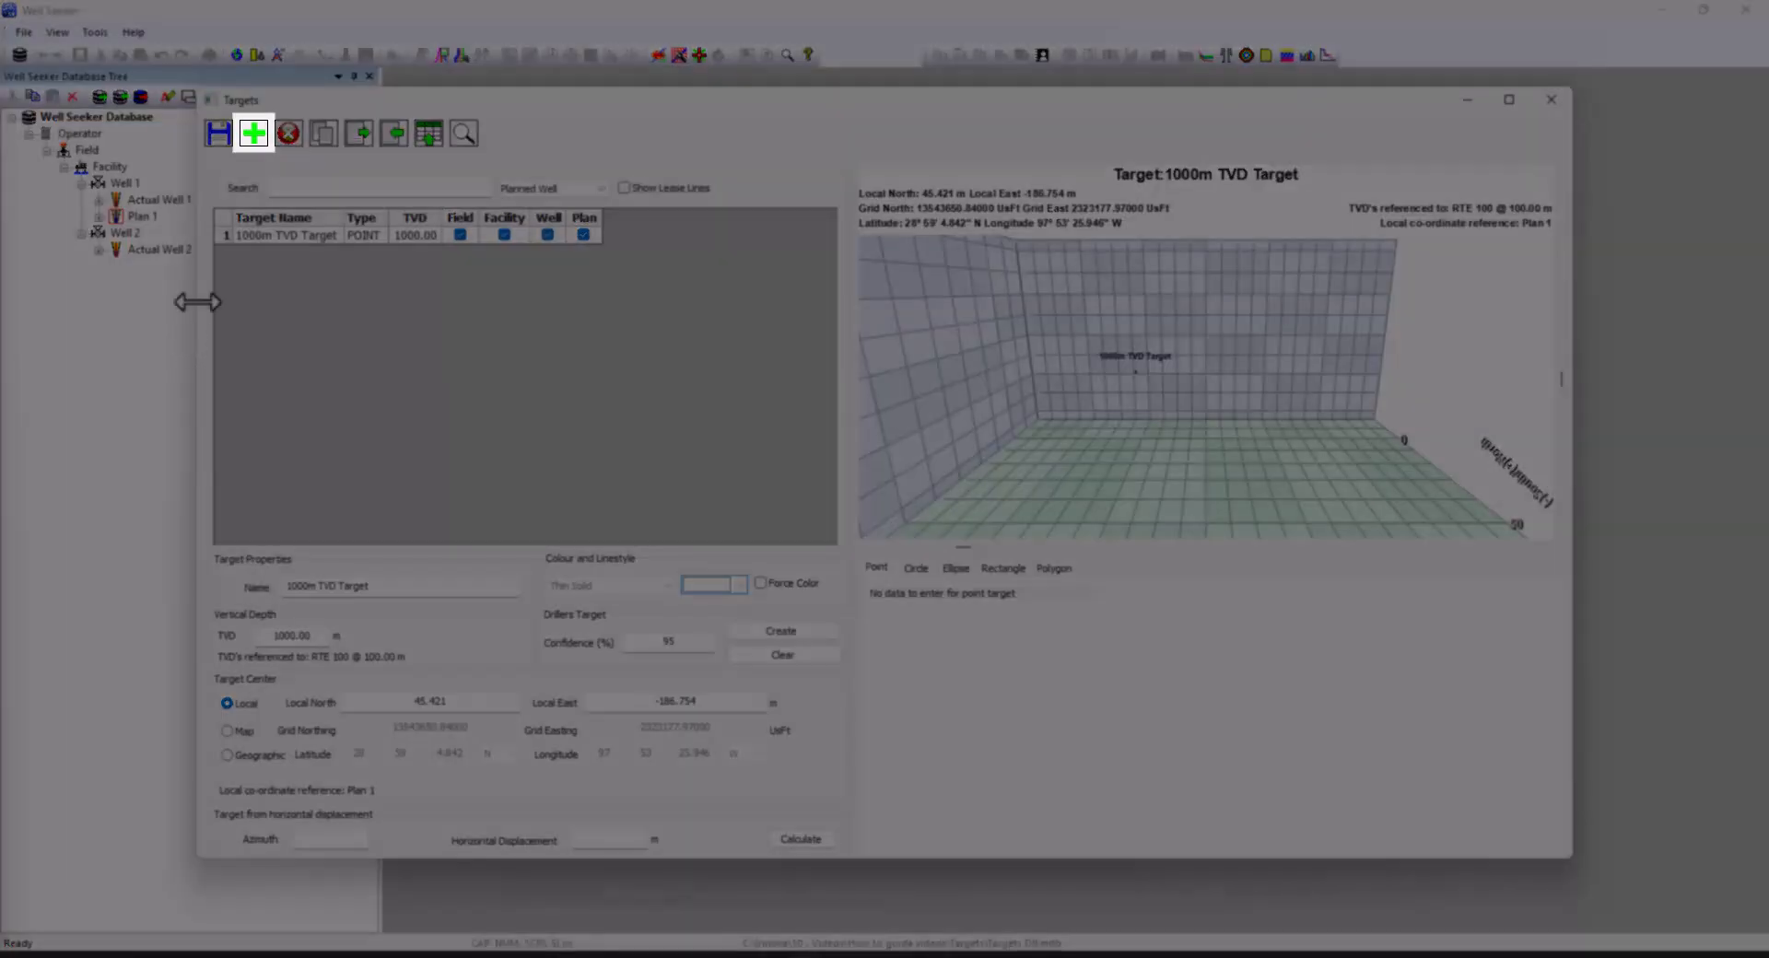
# Add a new Plan 1 target named 'Example Target 1' with TVD 3400
pyautogui.click(254, 135)
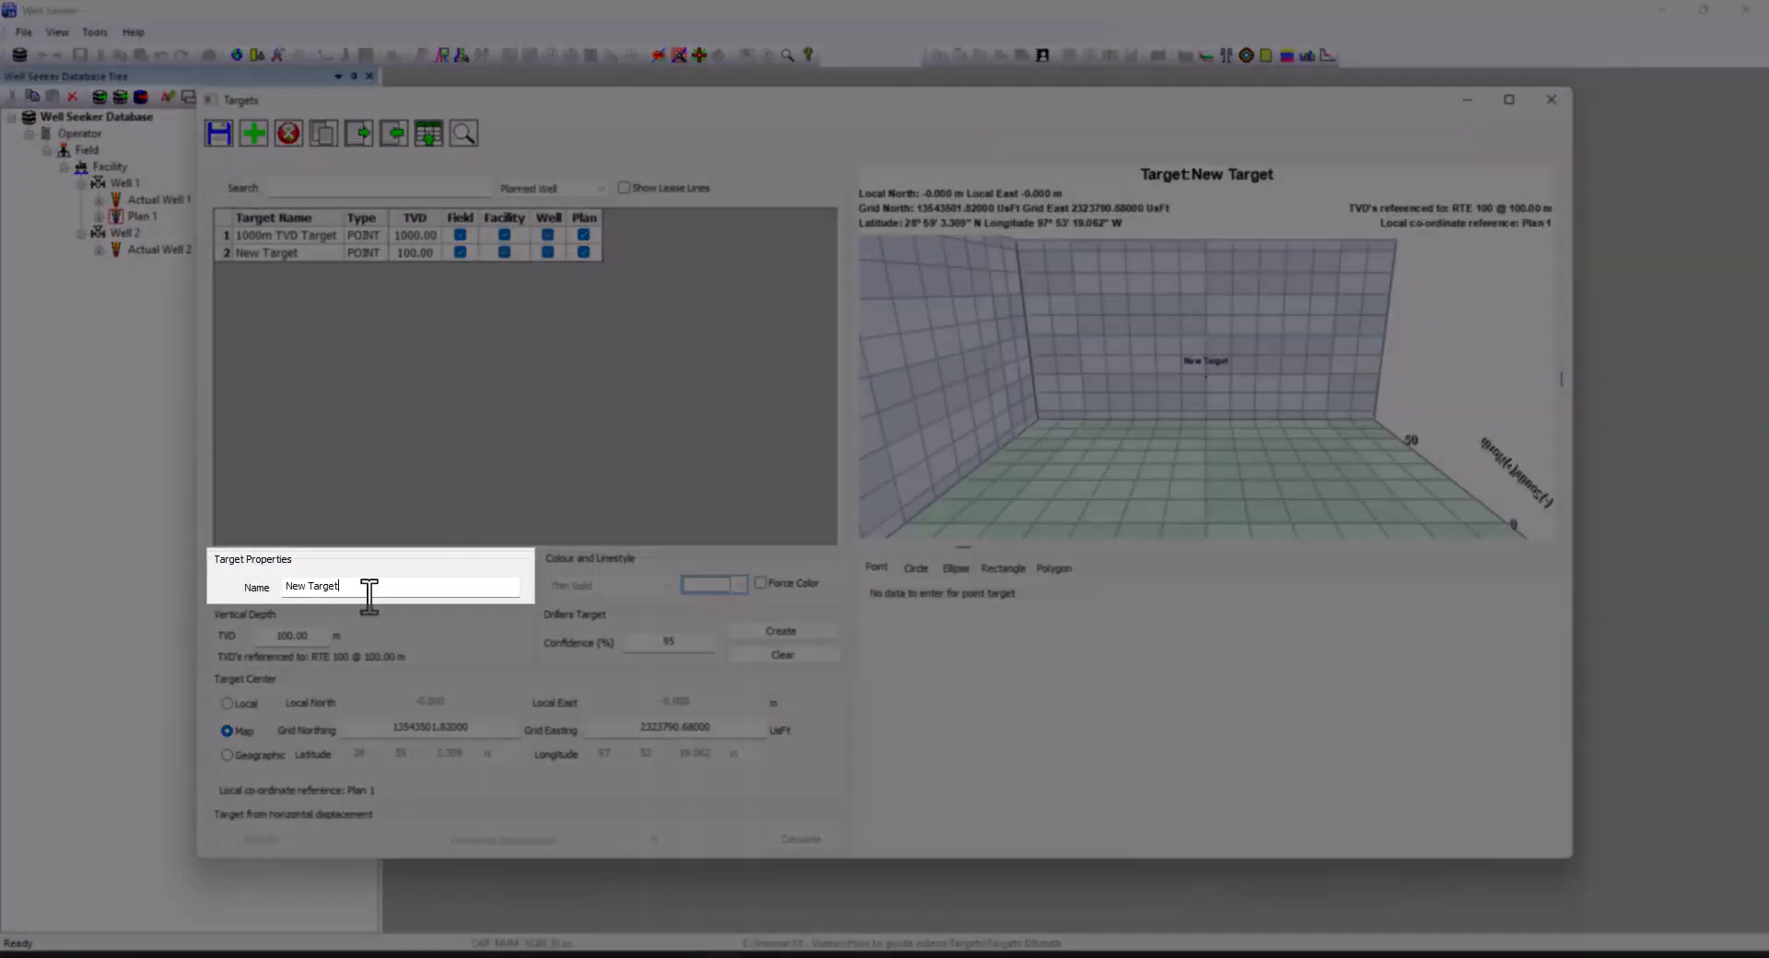
pyautogui.moveTo(339, 587); pyautogui.dragTo(253, 599)
pyautogui.write('Example Target 1')
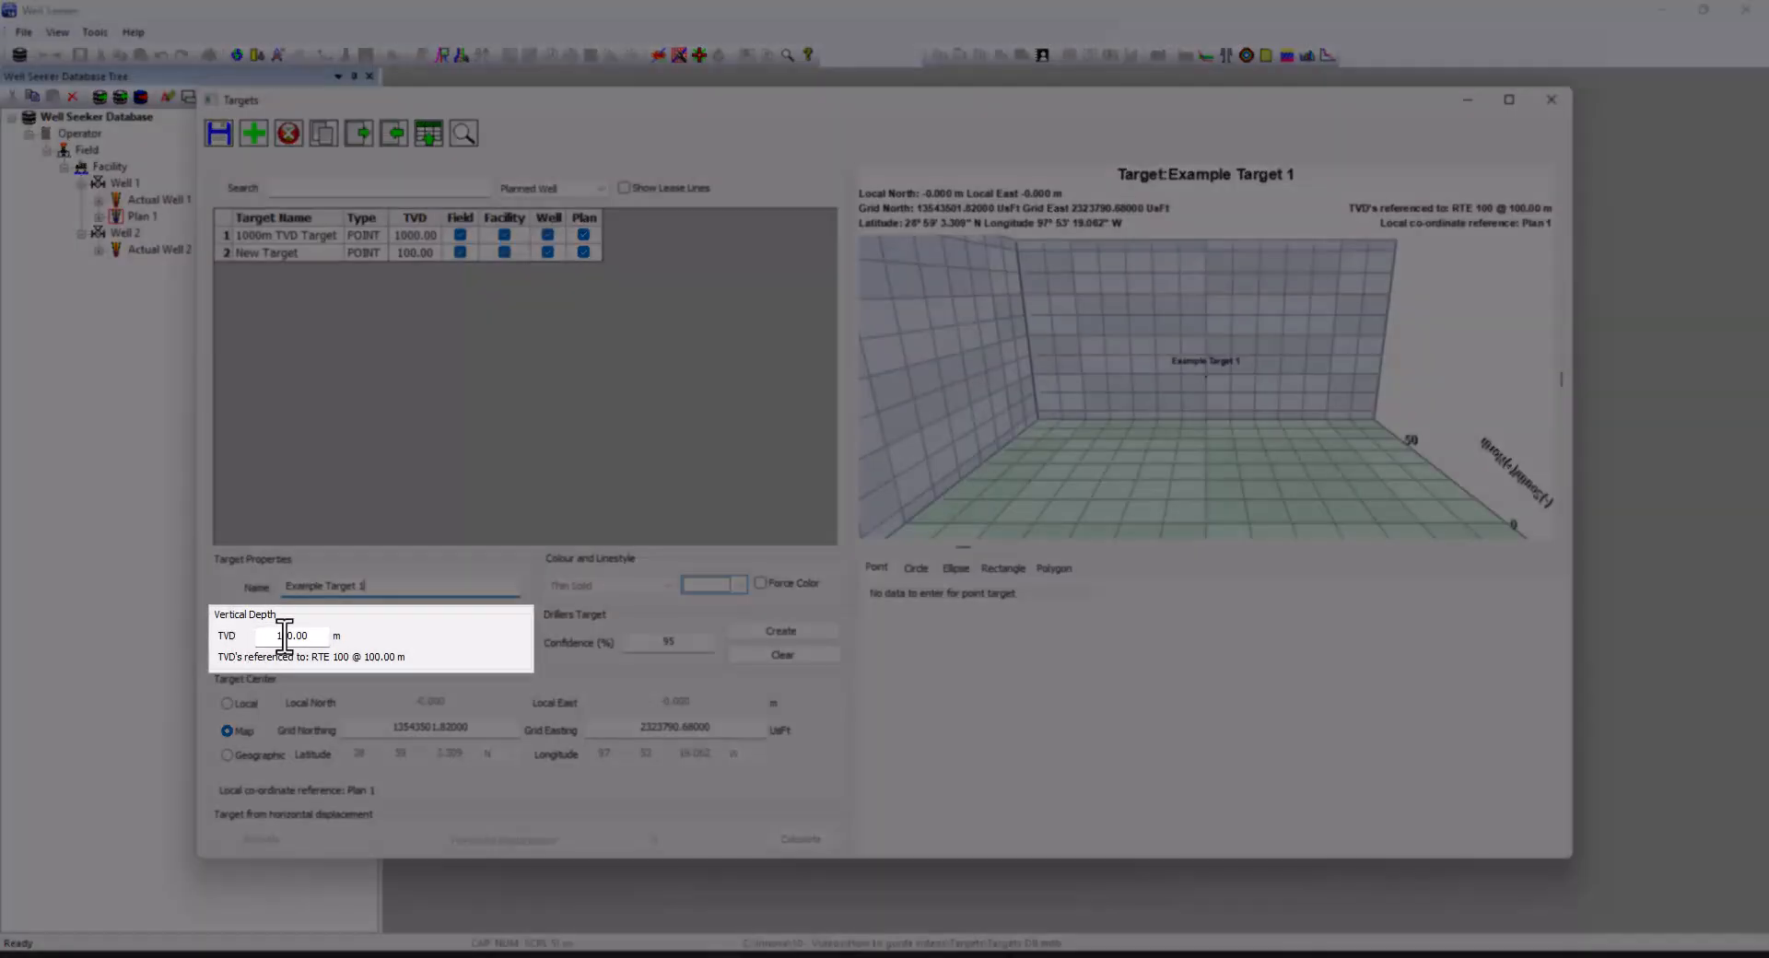
pyautogui.moveTo(267, 636); pyautogui.dragTo(316, 636)
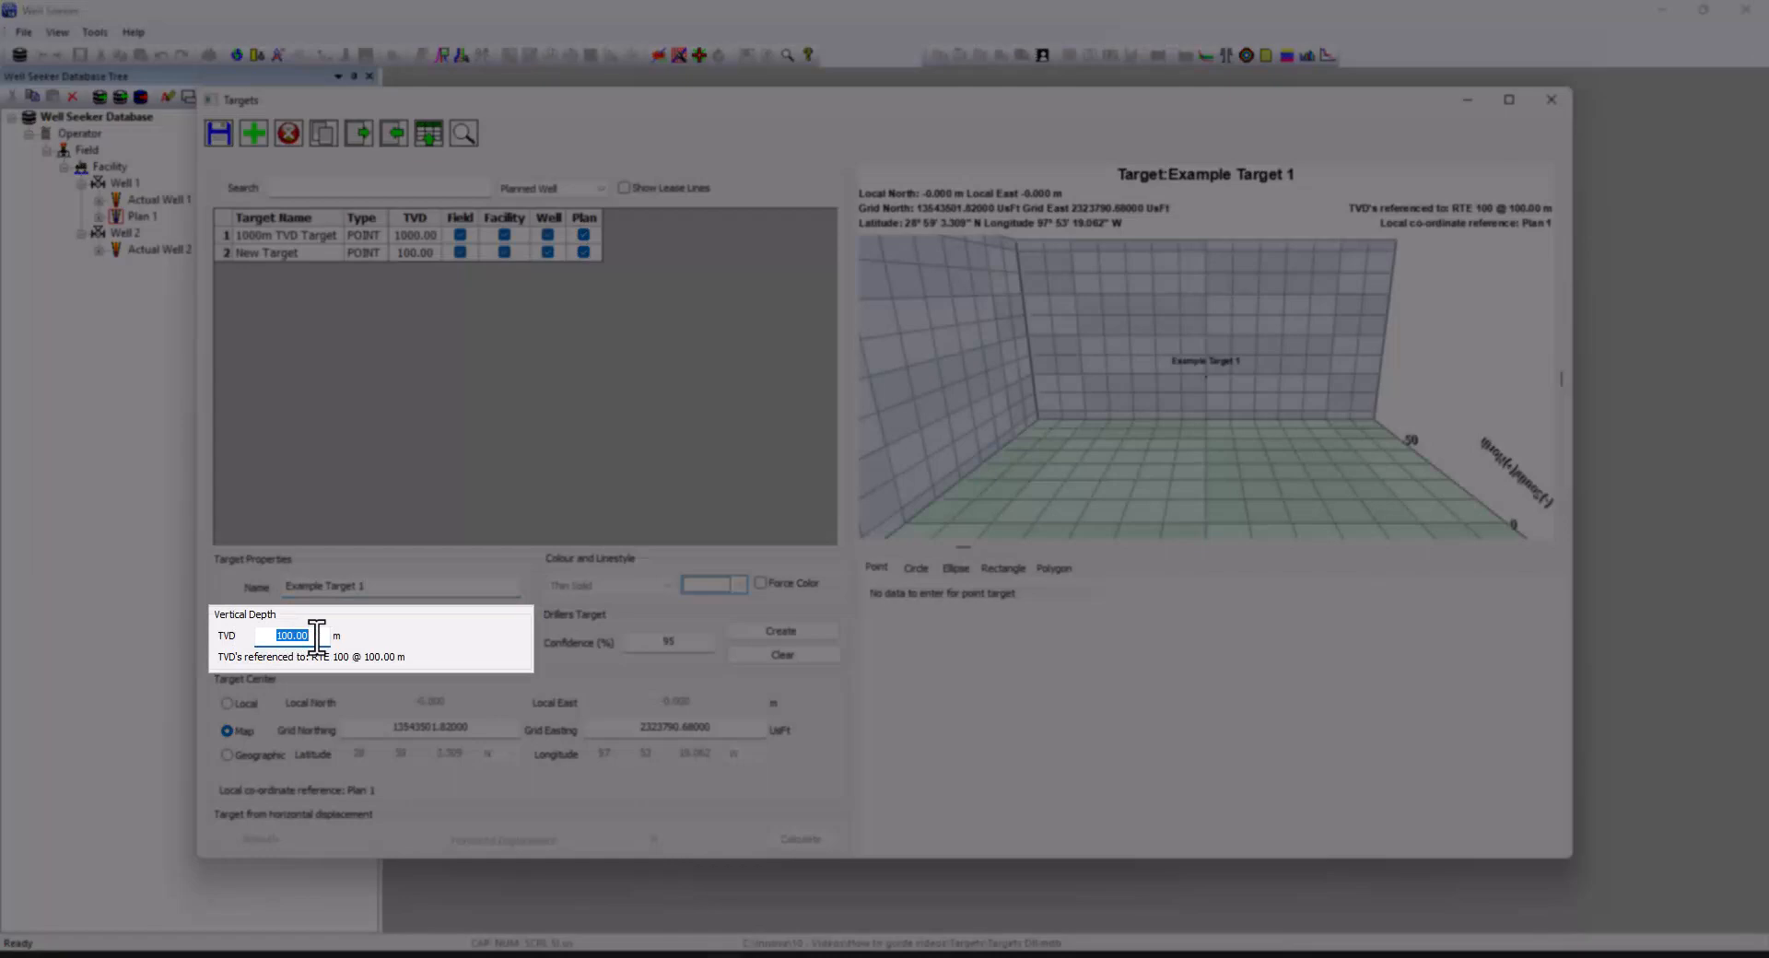
pyautogui.write('3400')
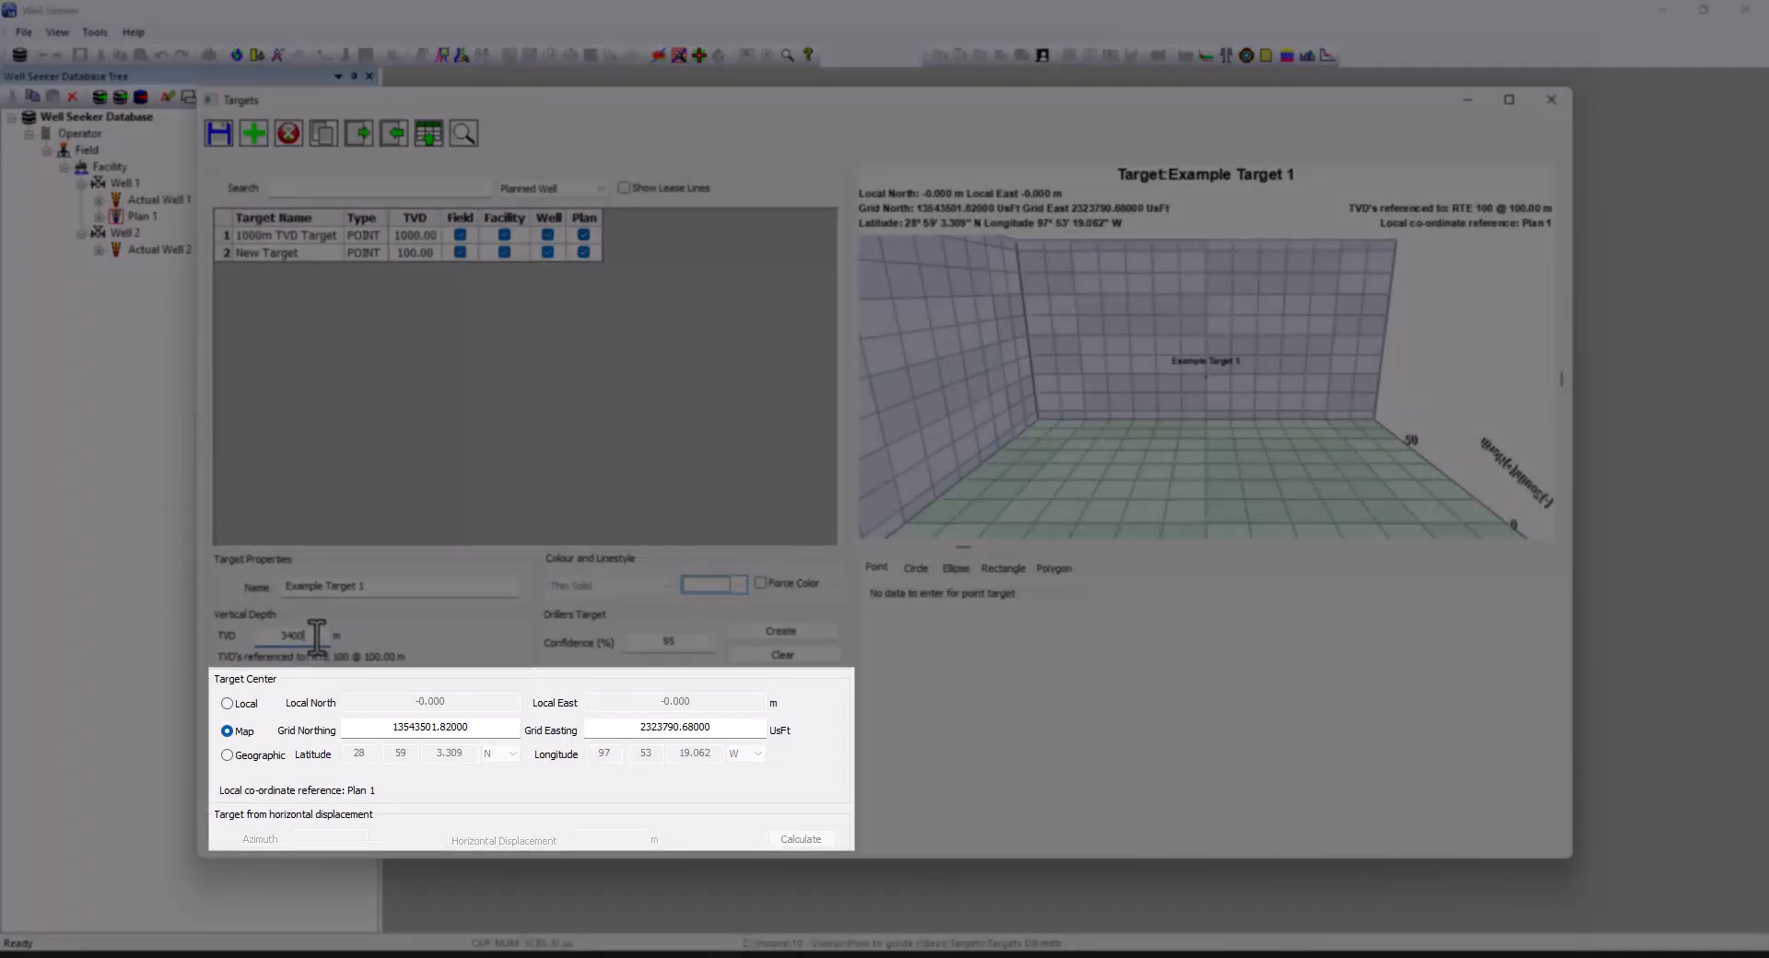
# Enter the target centre as Local coordinates, North 100 and East 100
pyautogui.click(246, 704)
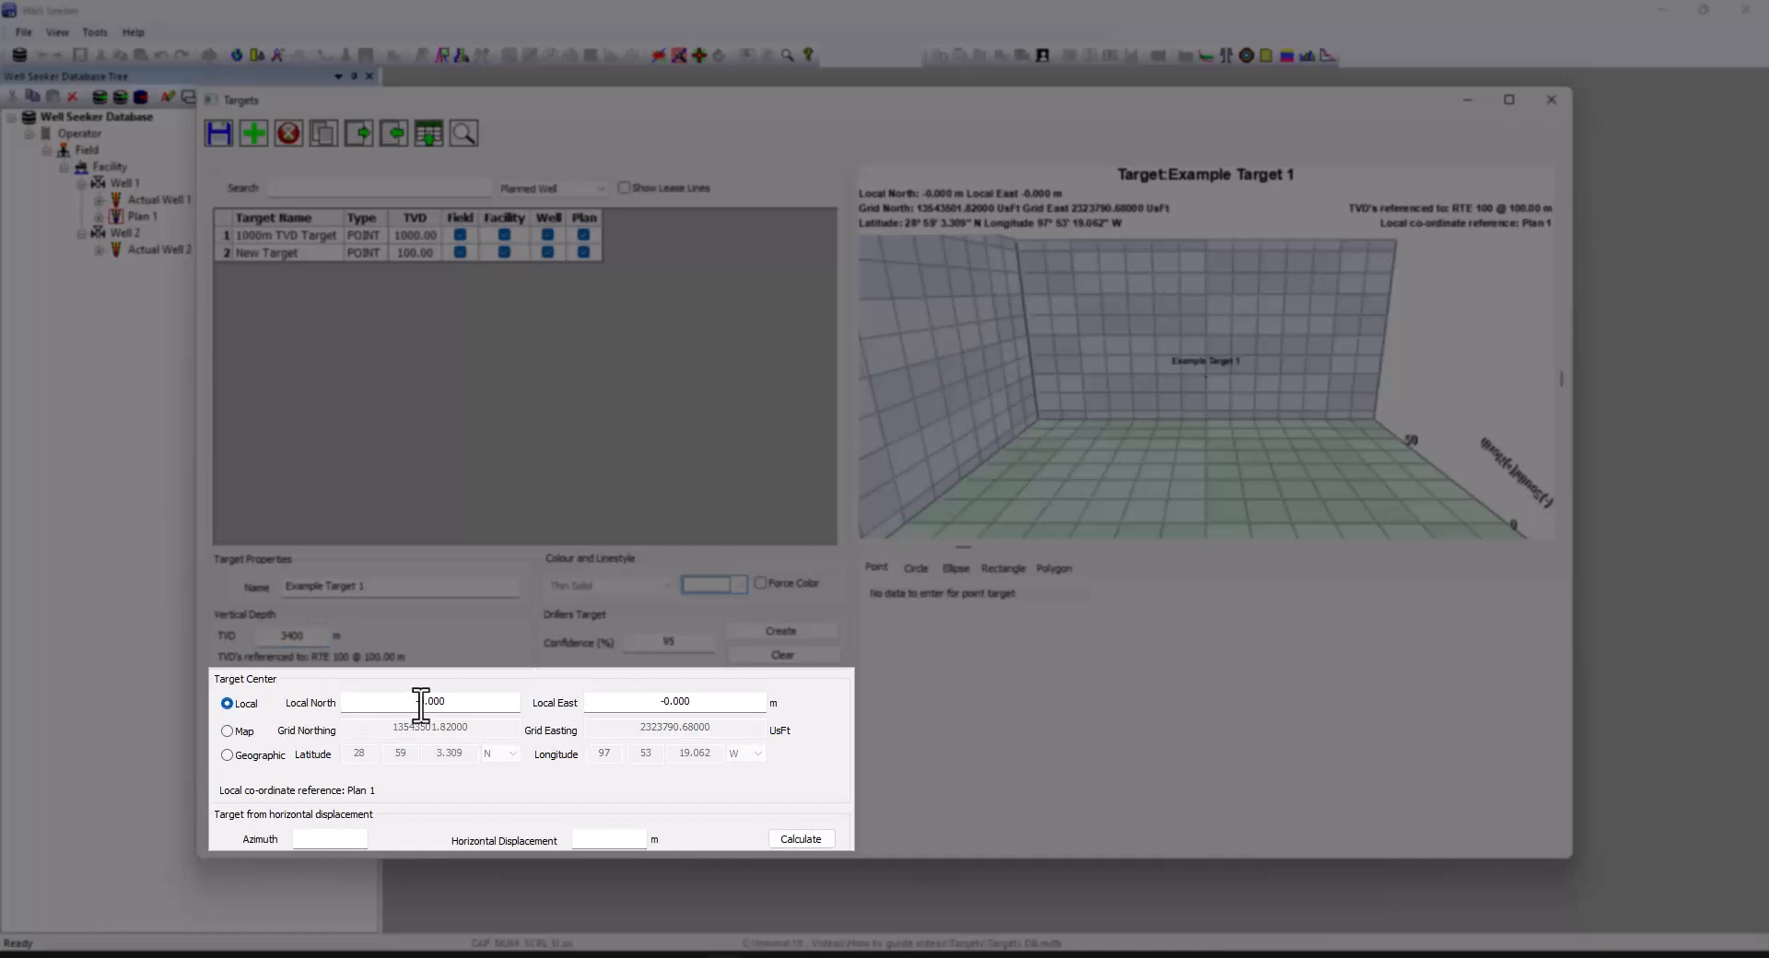
pyautogui.moveTo(413, 700); pyautogui.dragTo(473, 701)
pyautogui.write('100')
pyautogui.moveTo(656, 701); pyautogui.dragTo(703, 702)
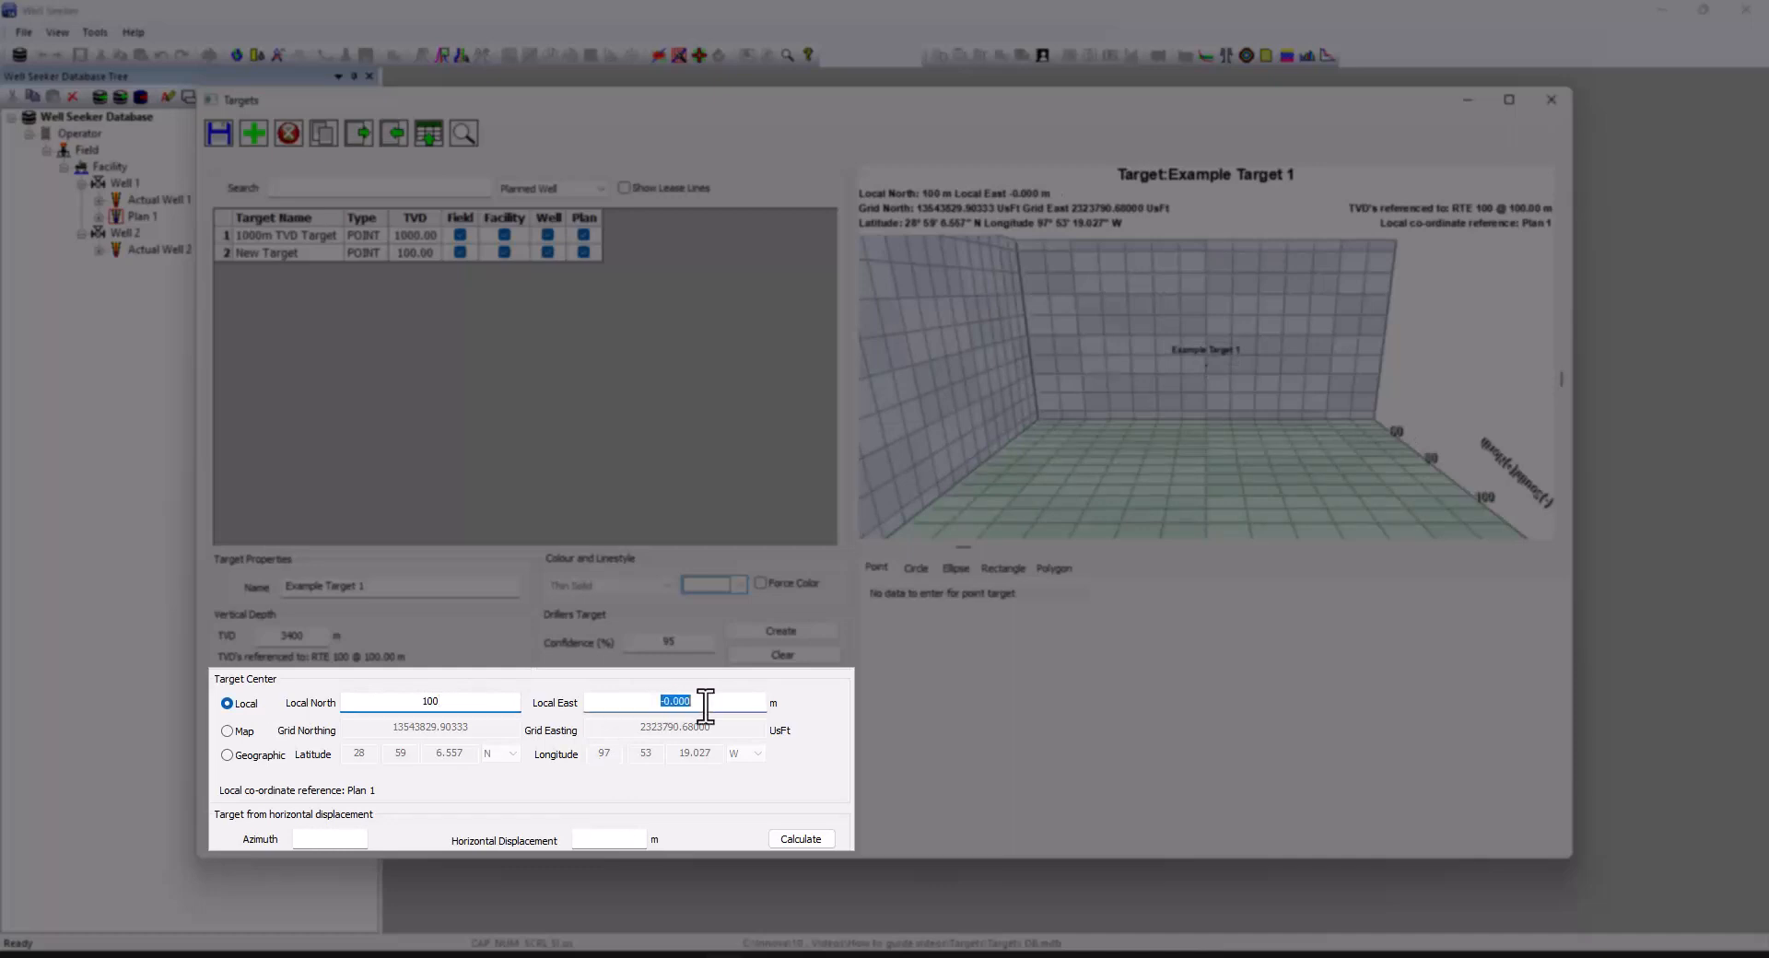
pyautogui.write('100')
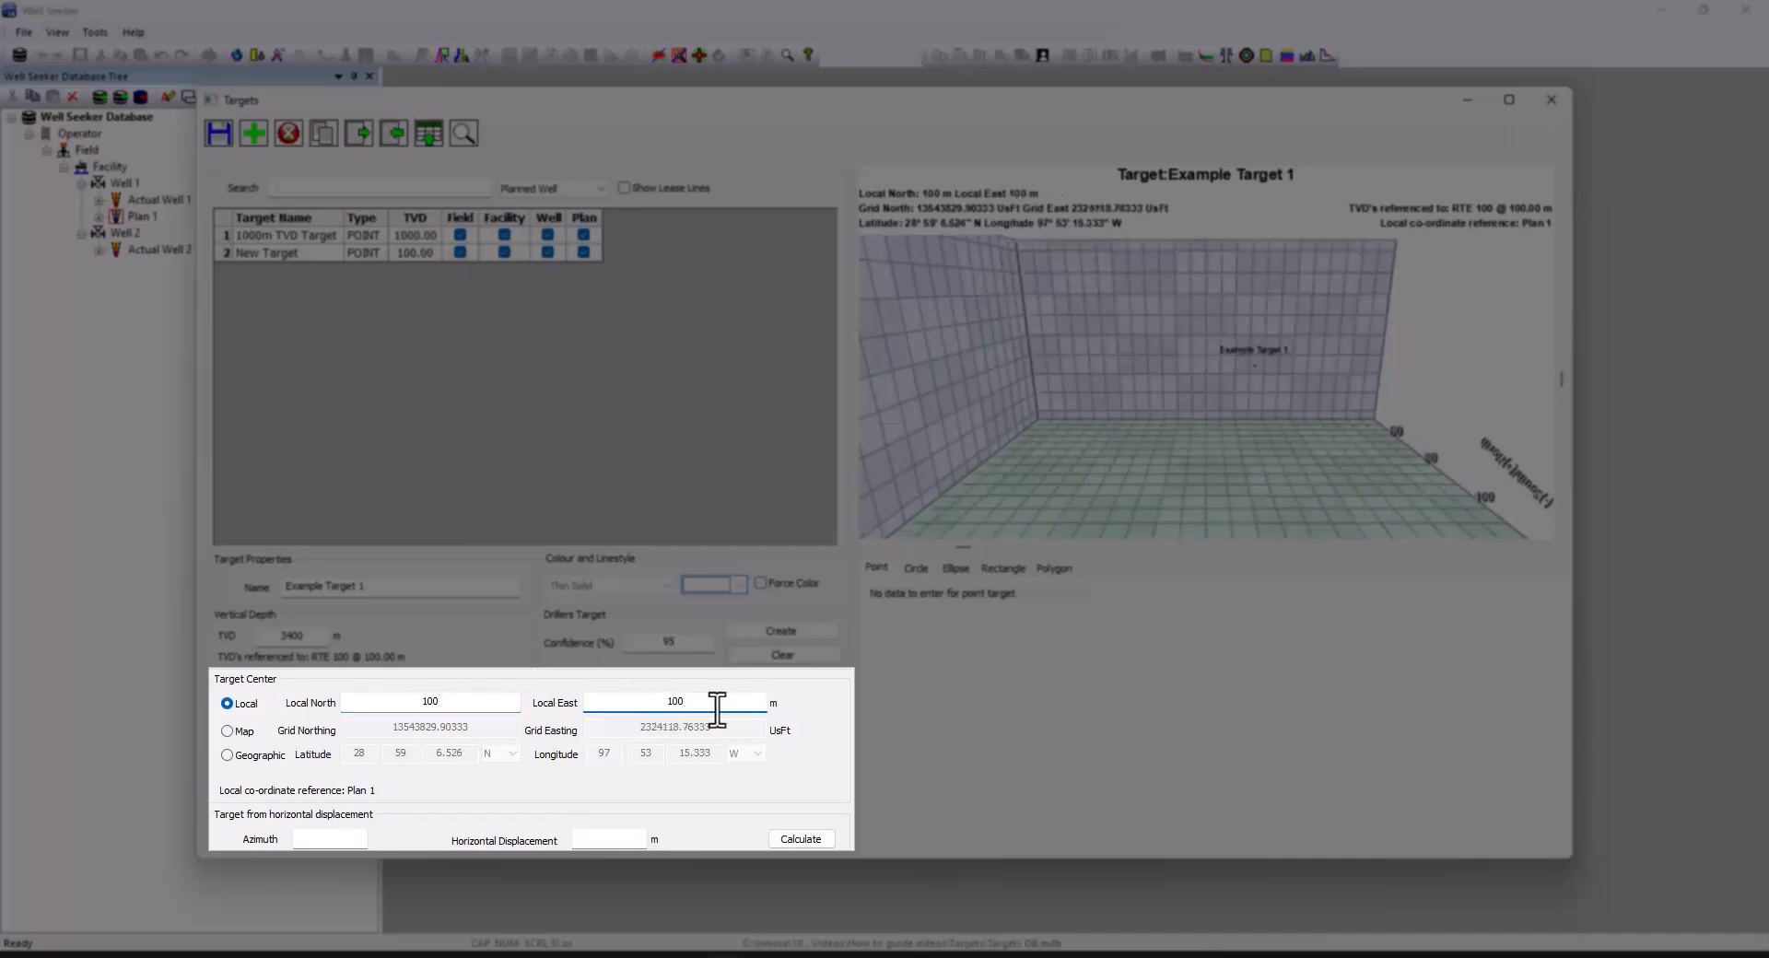
# Calculate the centre from azimuth 145 and displacement 1500, then view it as Map and Geographic coordinates
pyautogui.click(344, 837)
pyautogui.write('145')
pyautogui.click(605, 837)
pyautogui.write('1500')
pyautogui.click(798, 840)
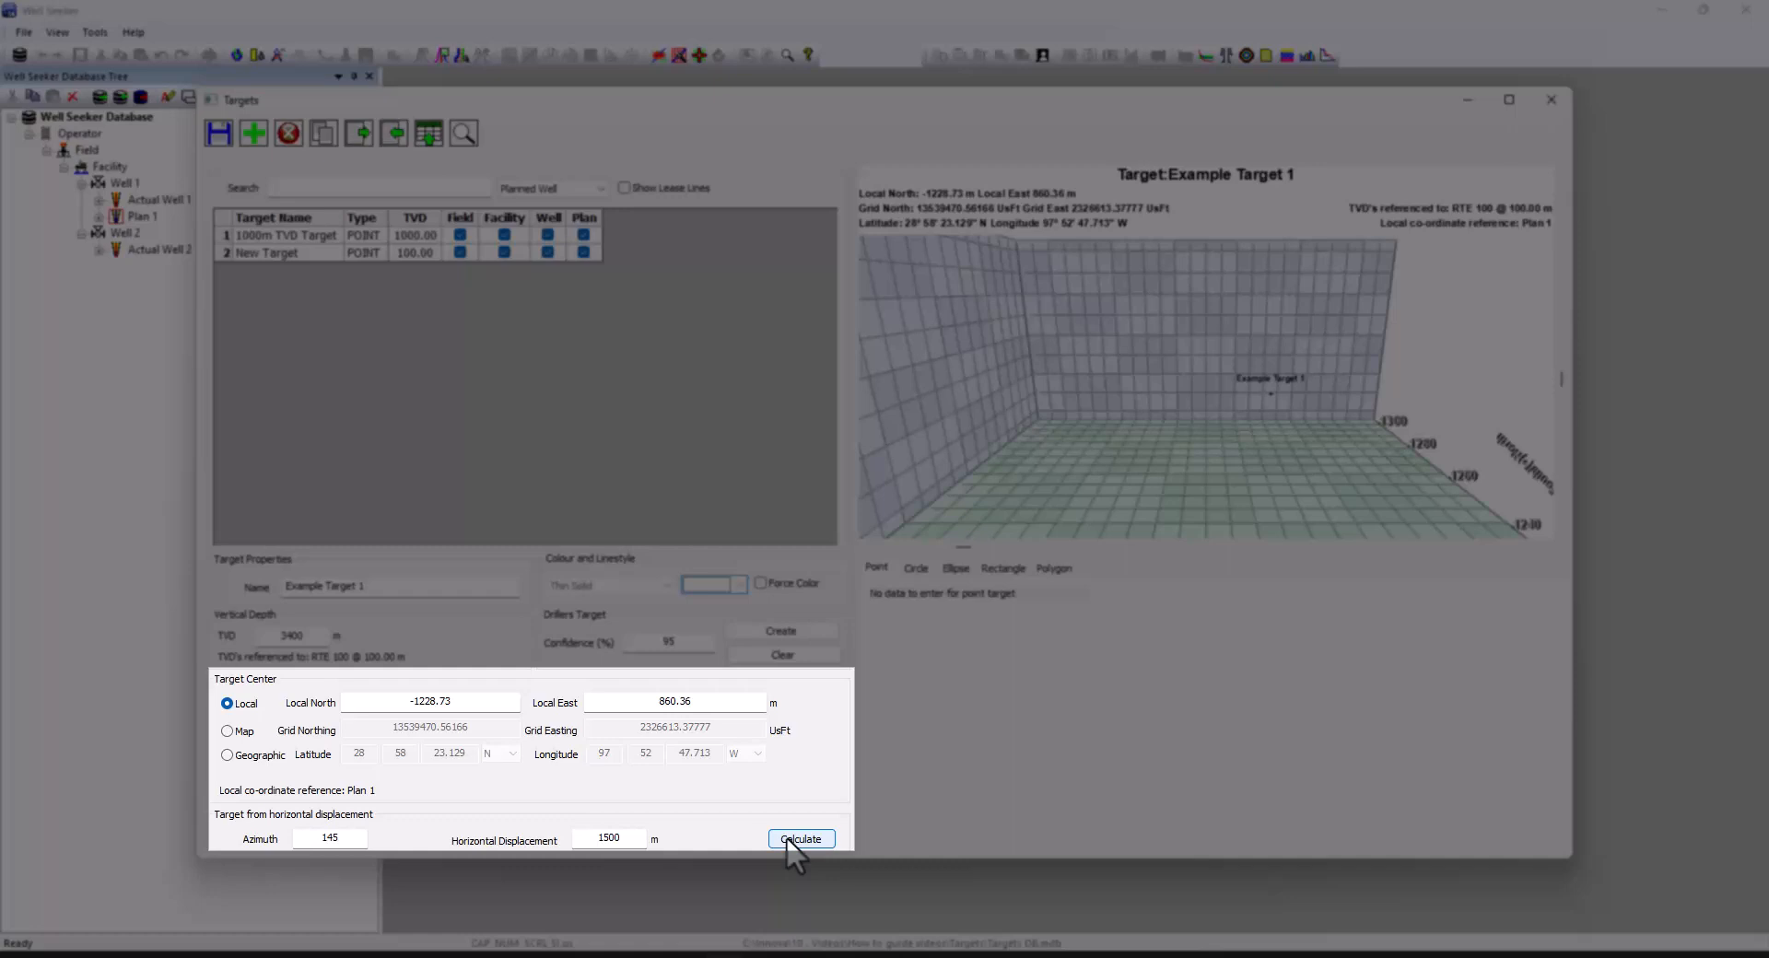
pyautogui.click(229, 731)
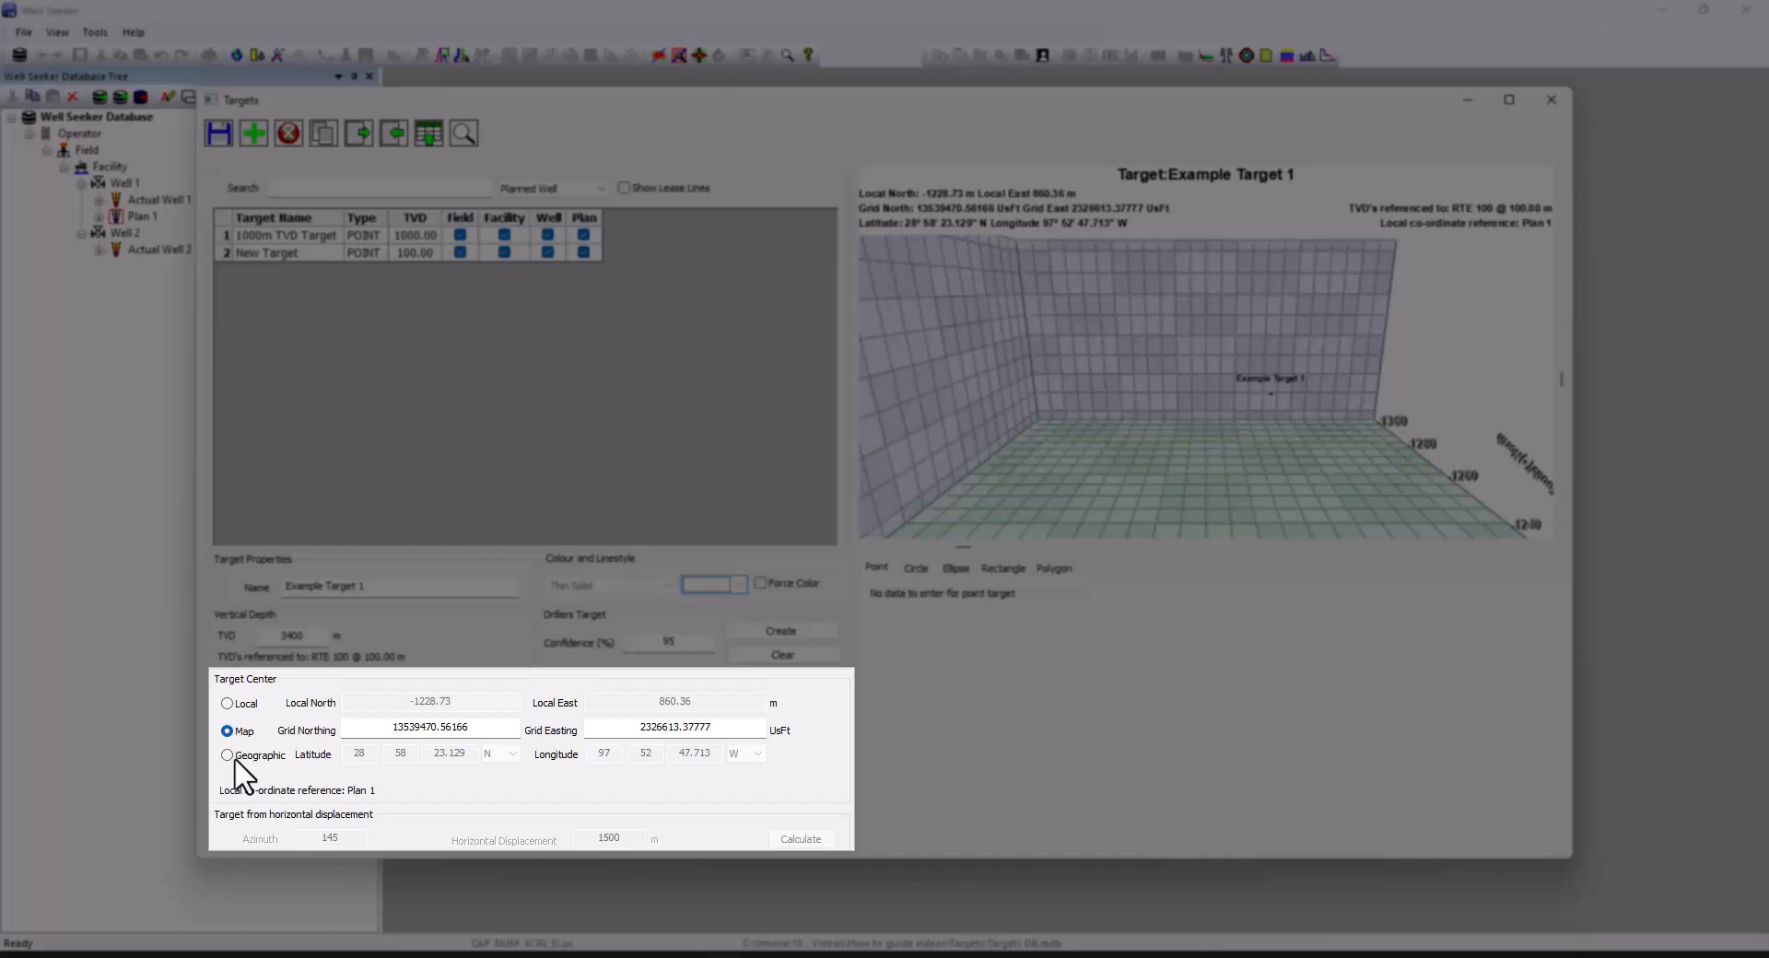
pyautogui.click(228, 756)
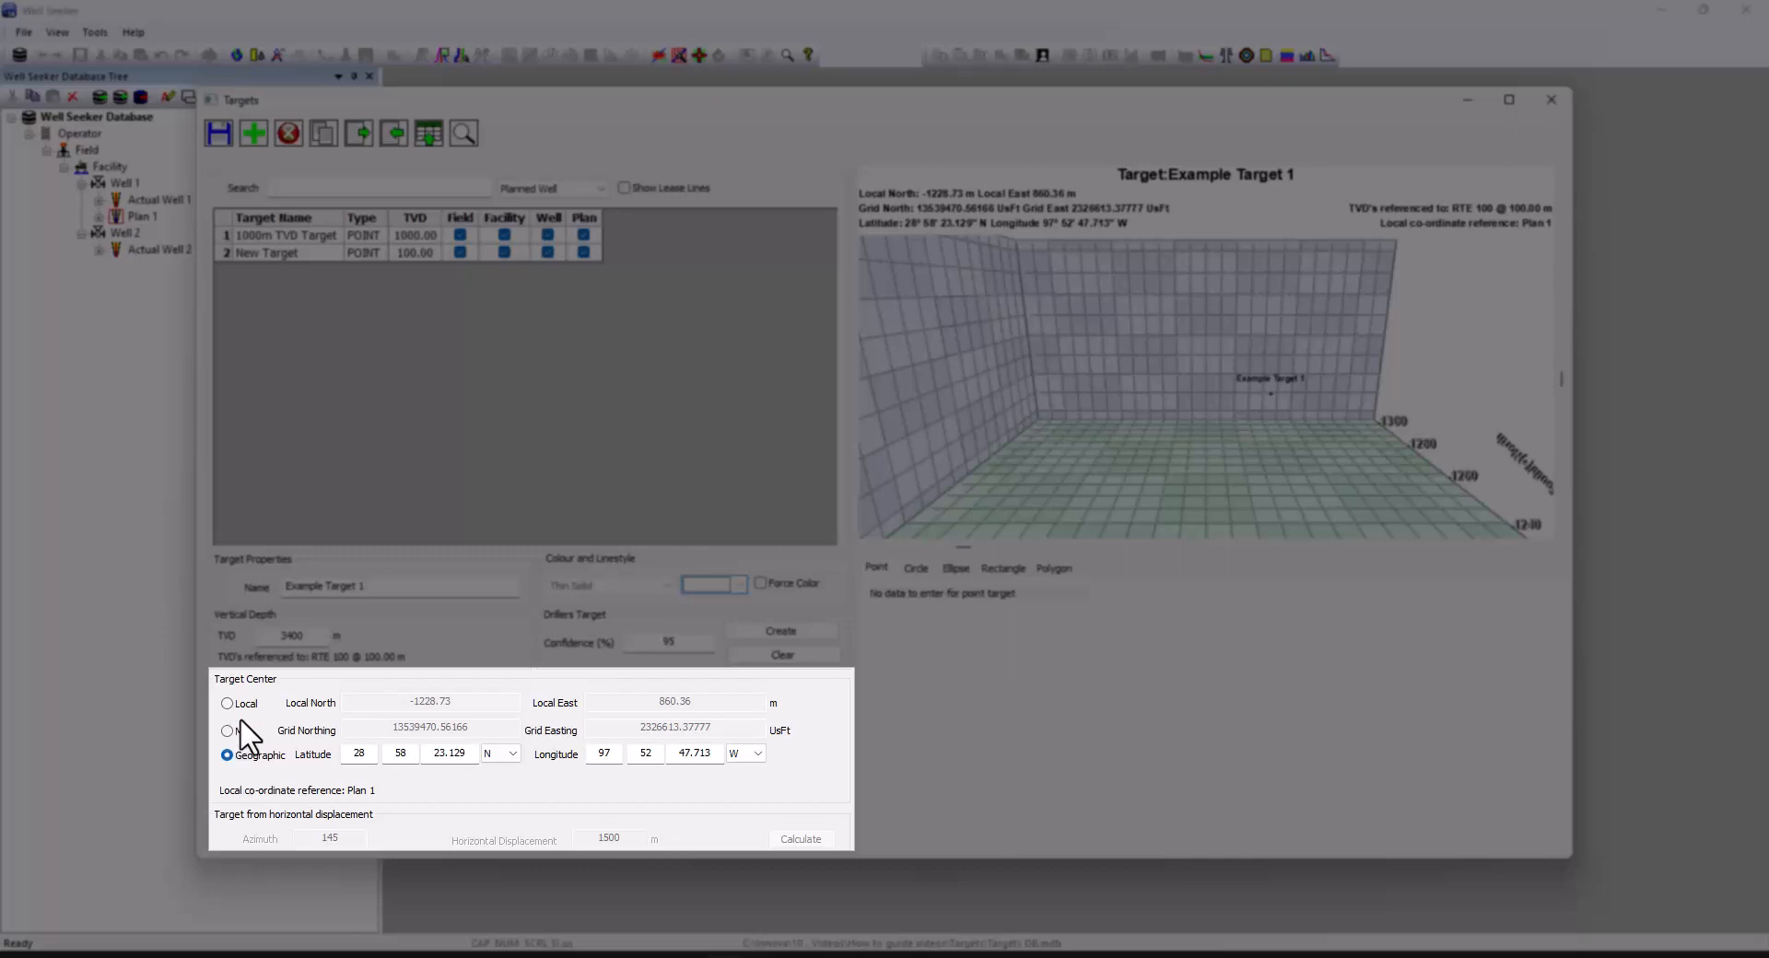
# Set Example Target 1's local centre to North -1600, East 620 and save it
pyautogui.click(228, 705)
pyautogui.moveTo(480, 705); pyautogui.dragTo(390, 706)
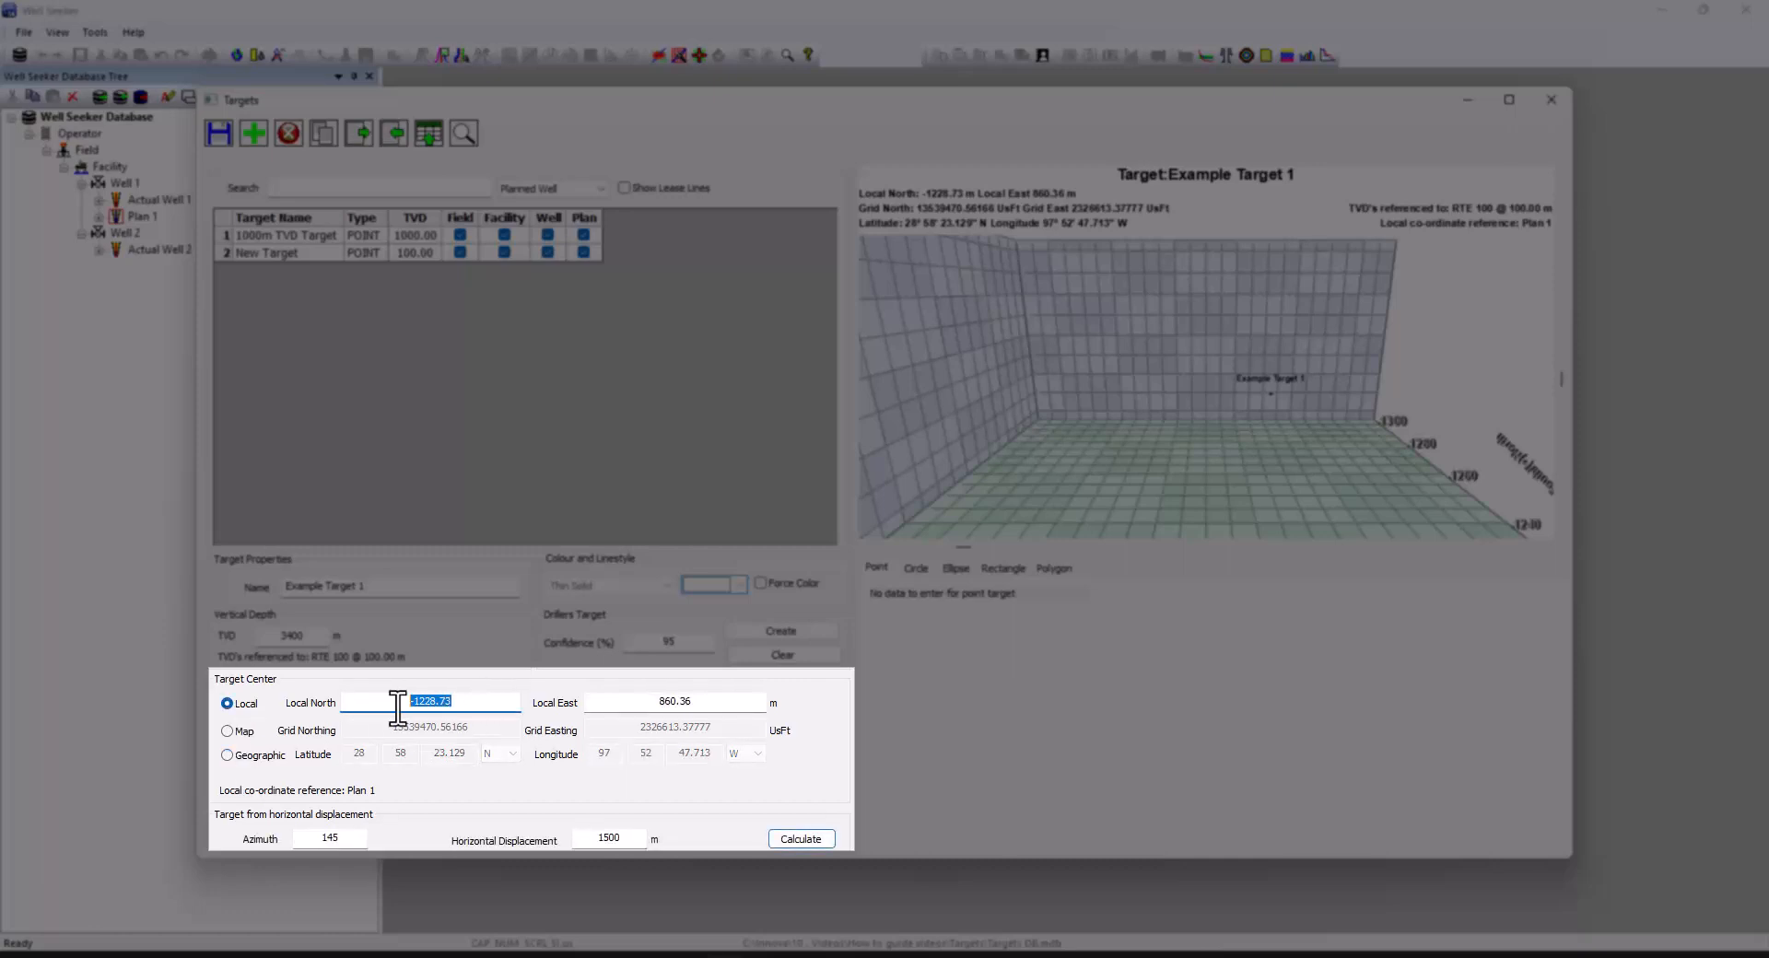
pyautogui.write('-1600')
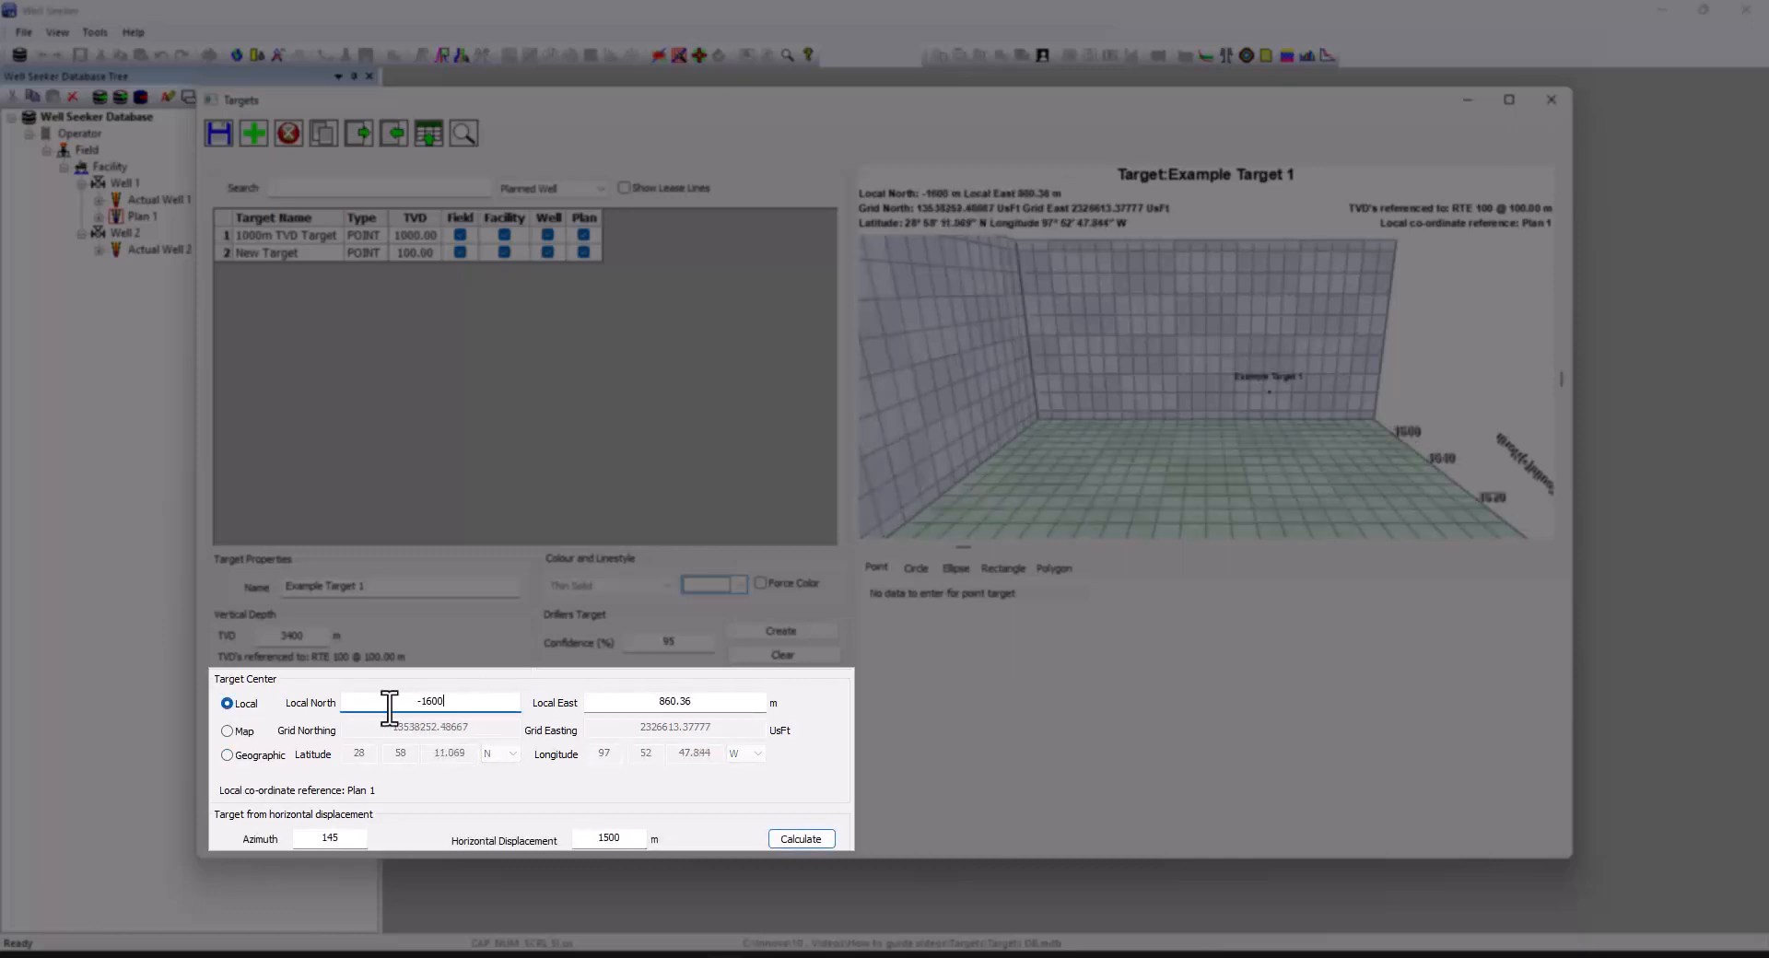
pyautogui.moveTo(700, 702); pyautogui.dragTo(636, 702)
pyautogui.write('620')
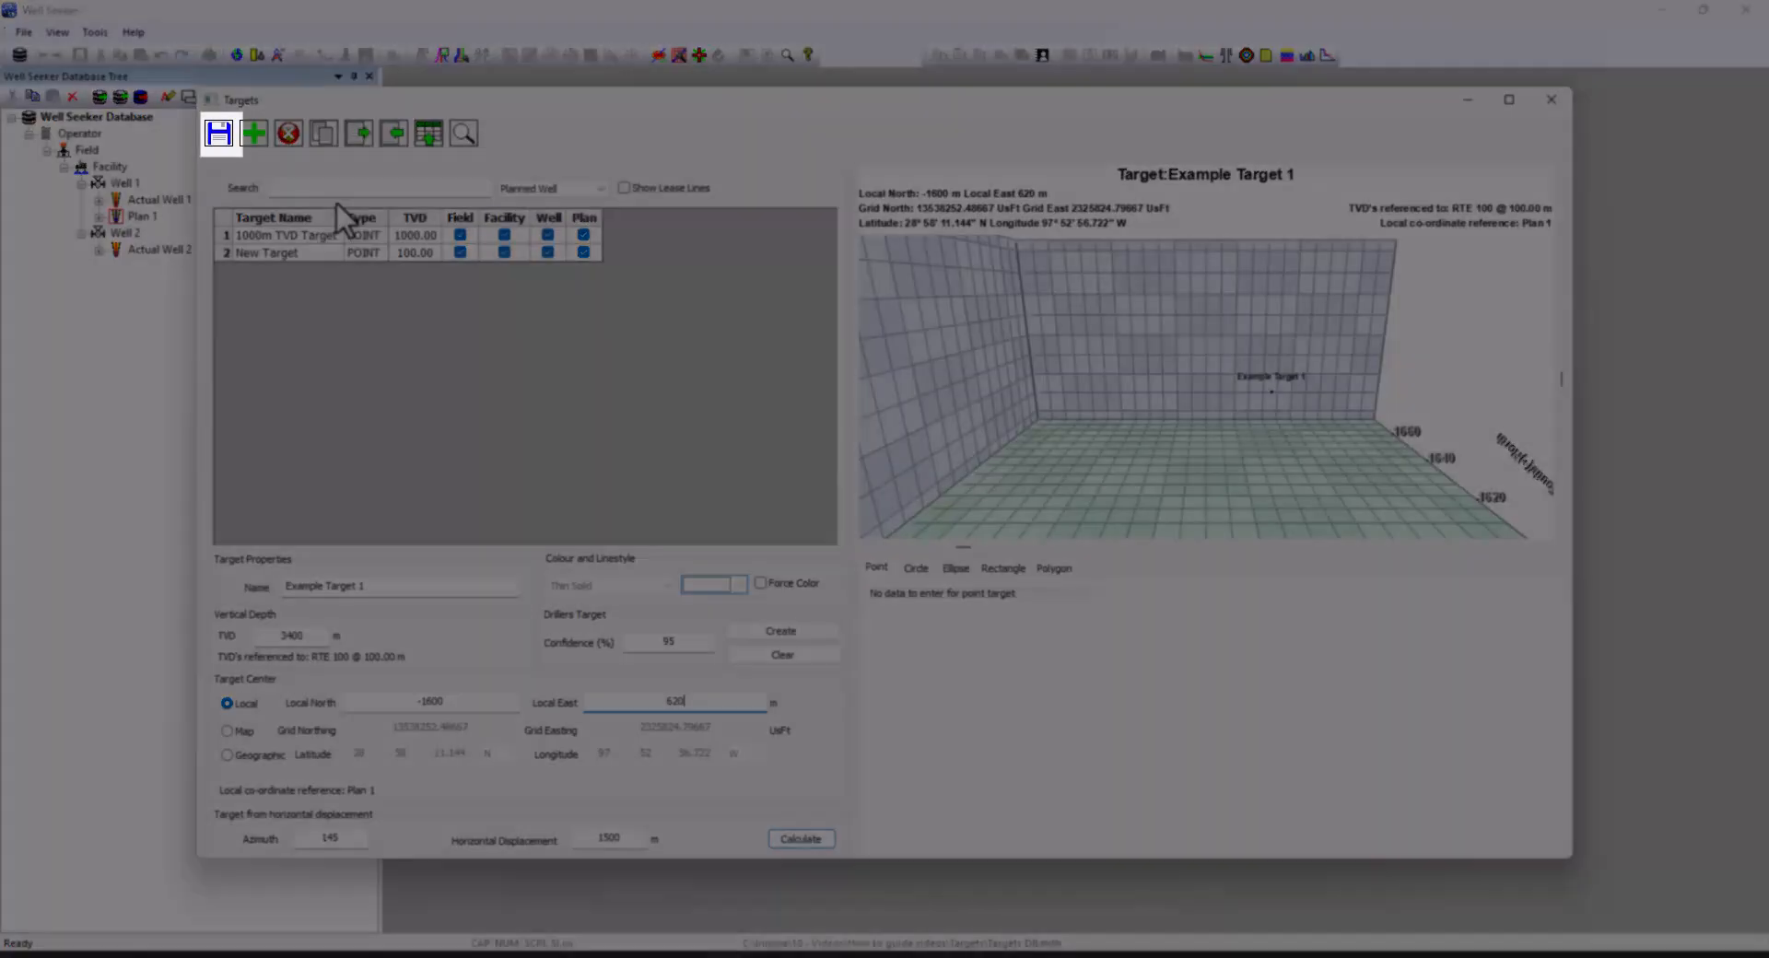
pyautogui.click(218, 134)
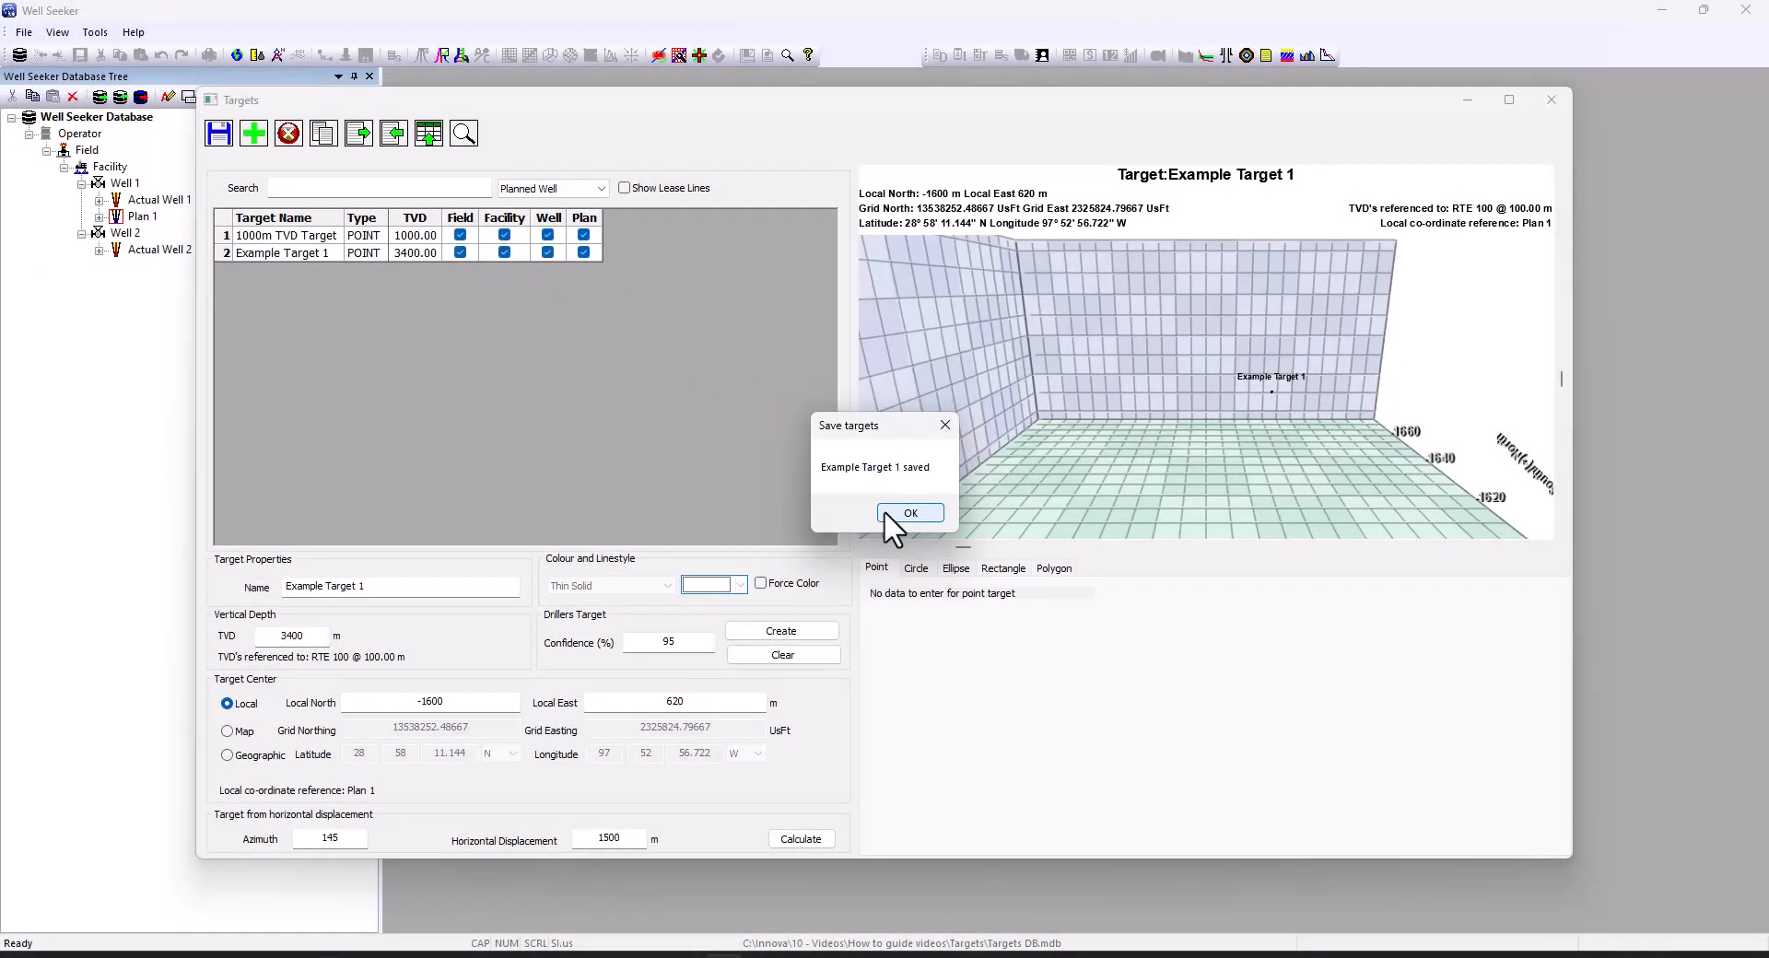
pyautogui.click(885, 513)
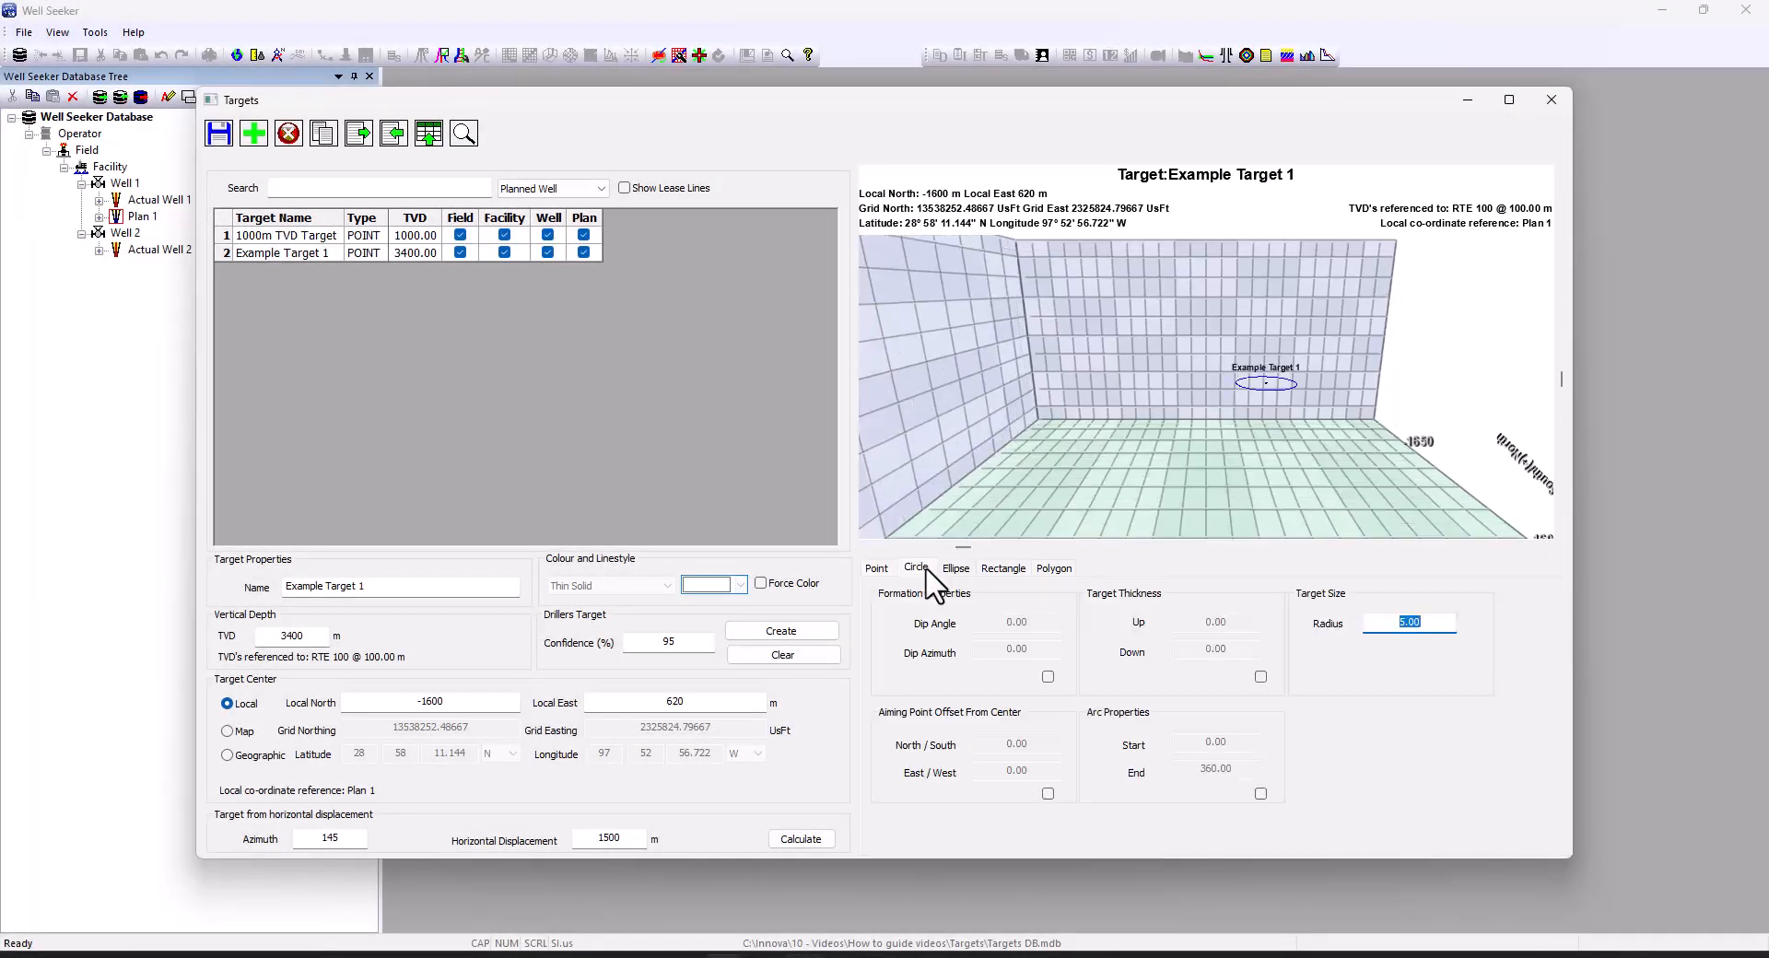
# Preview the Ellipse, Rectangle and Polygon target shapes, settling on Ellipse
pyautogui.click(958, 570)
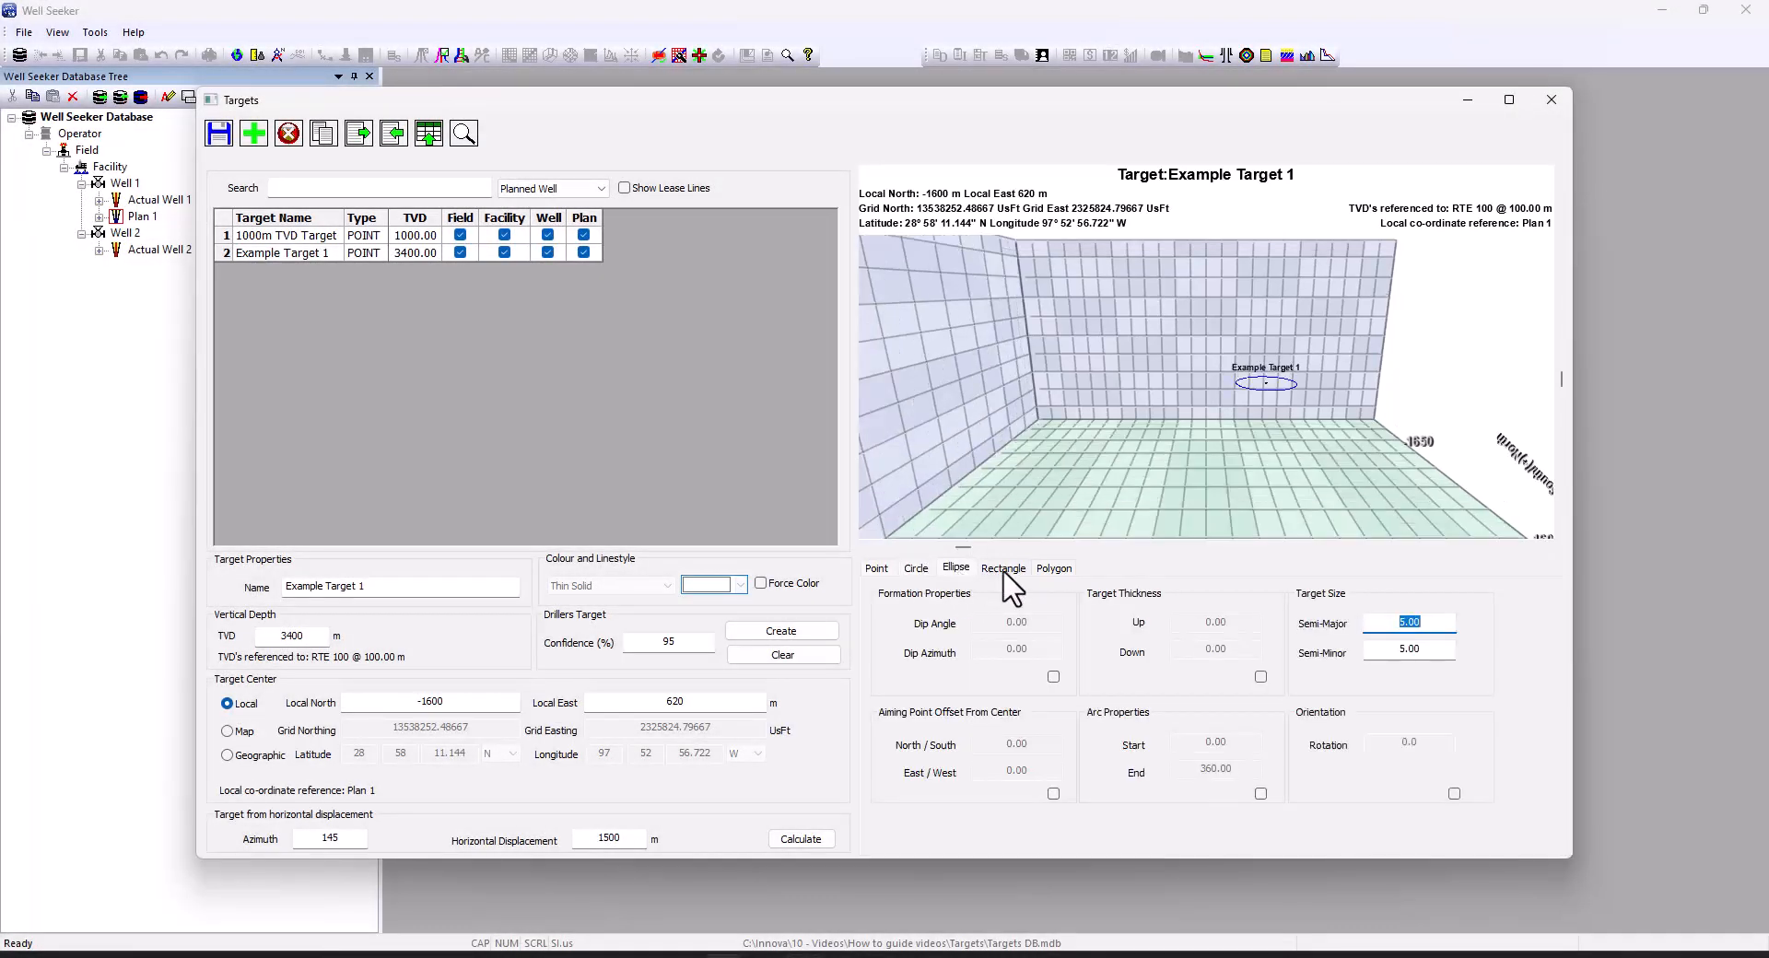
pyautogui.click(1003, 569)
pyautogui.click(1051, 572)
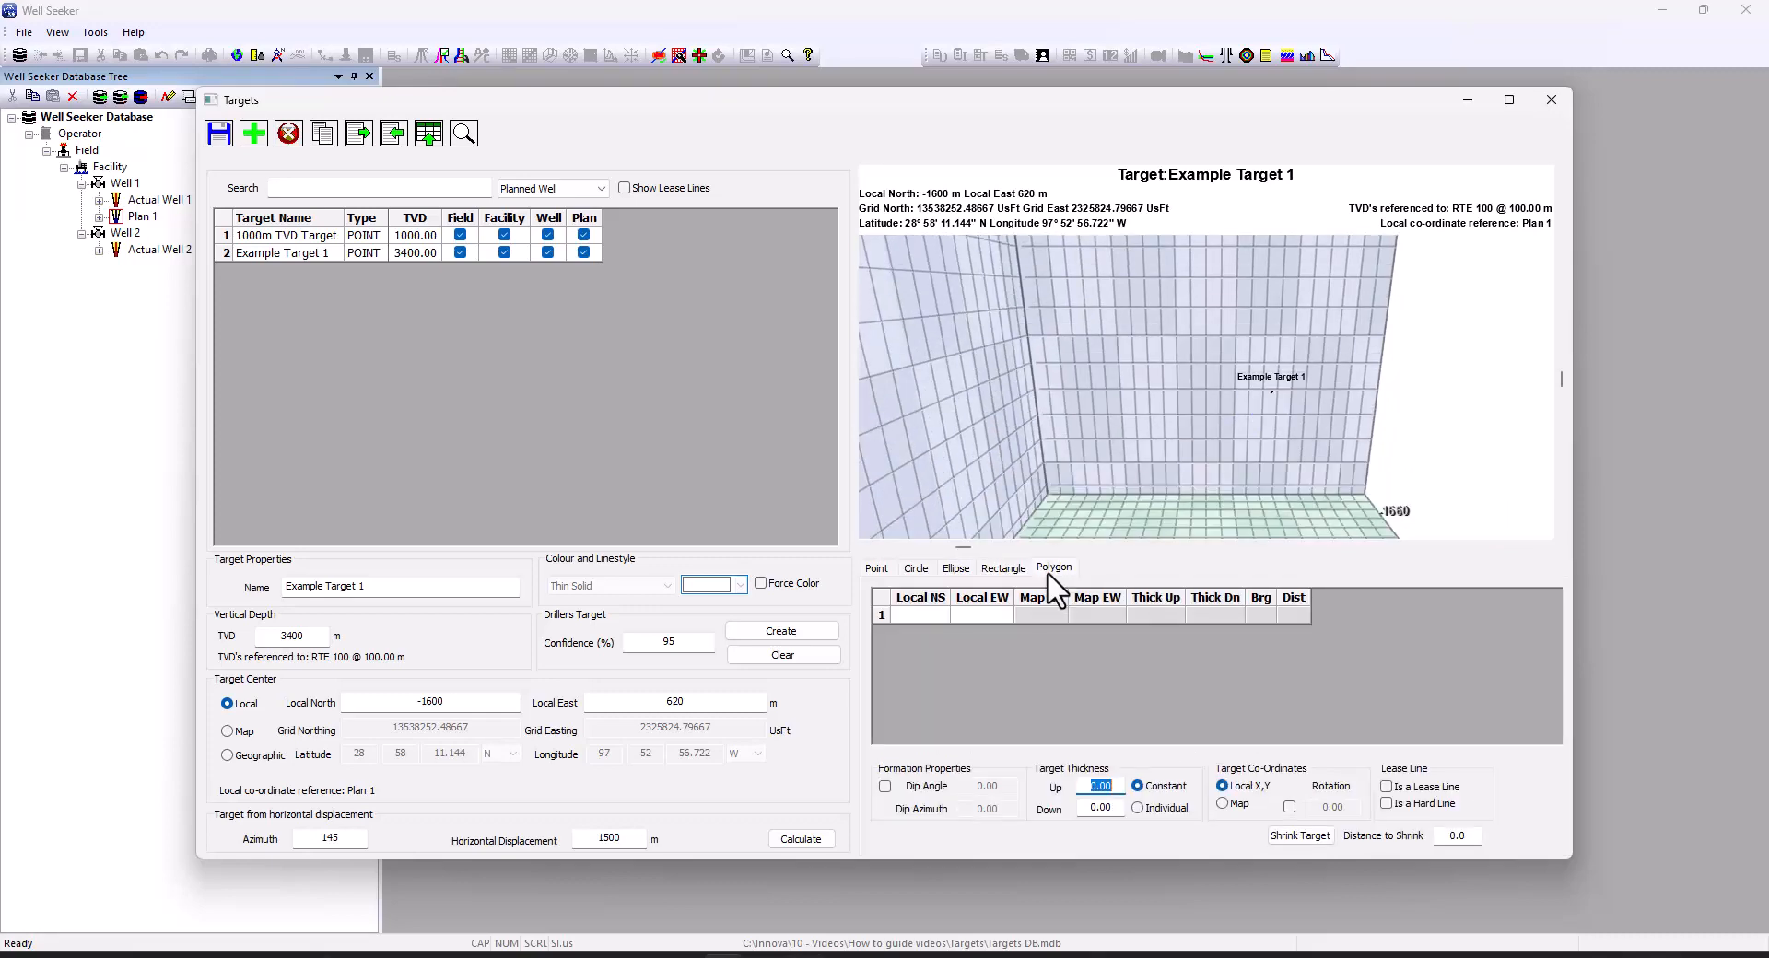
pyautogui.click(959, 569)
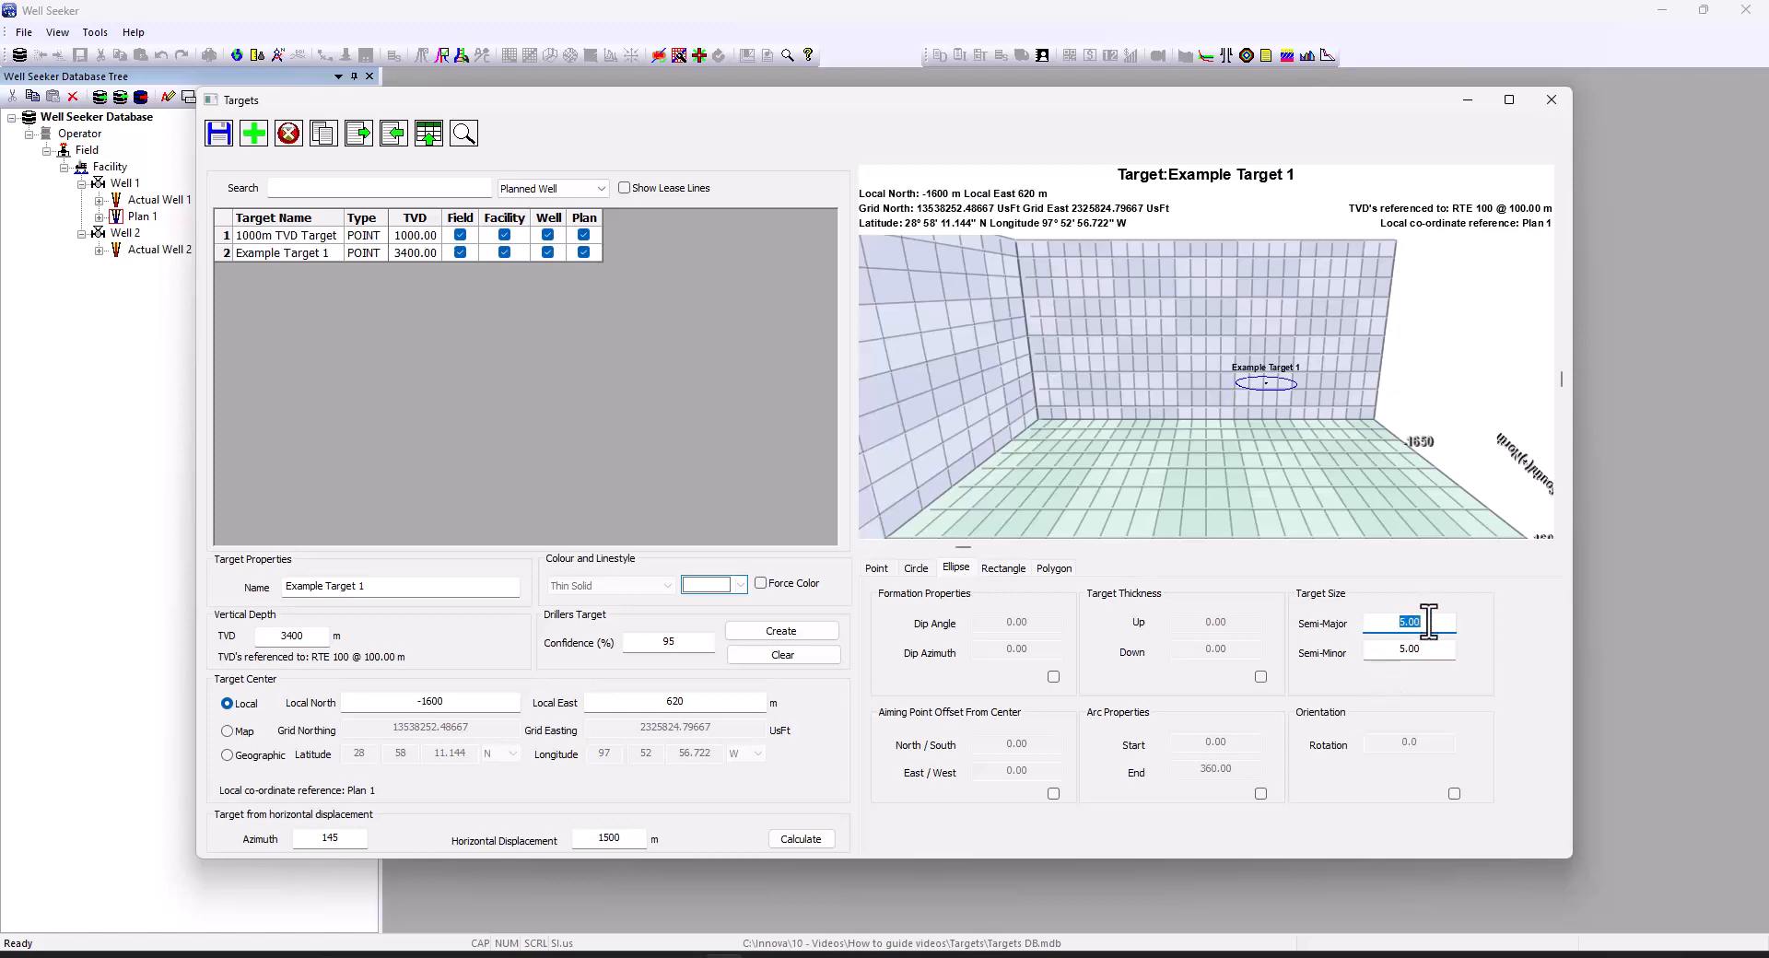
# Give the ellipse semi-major 20 and semi-minor 10 and enable target thickness
pyautogui.write('20')
pyautogui.press('Tab')
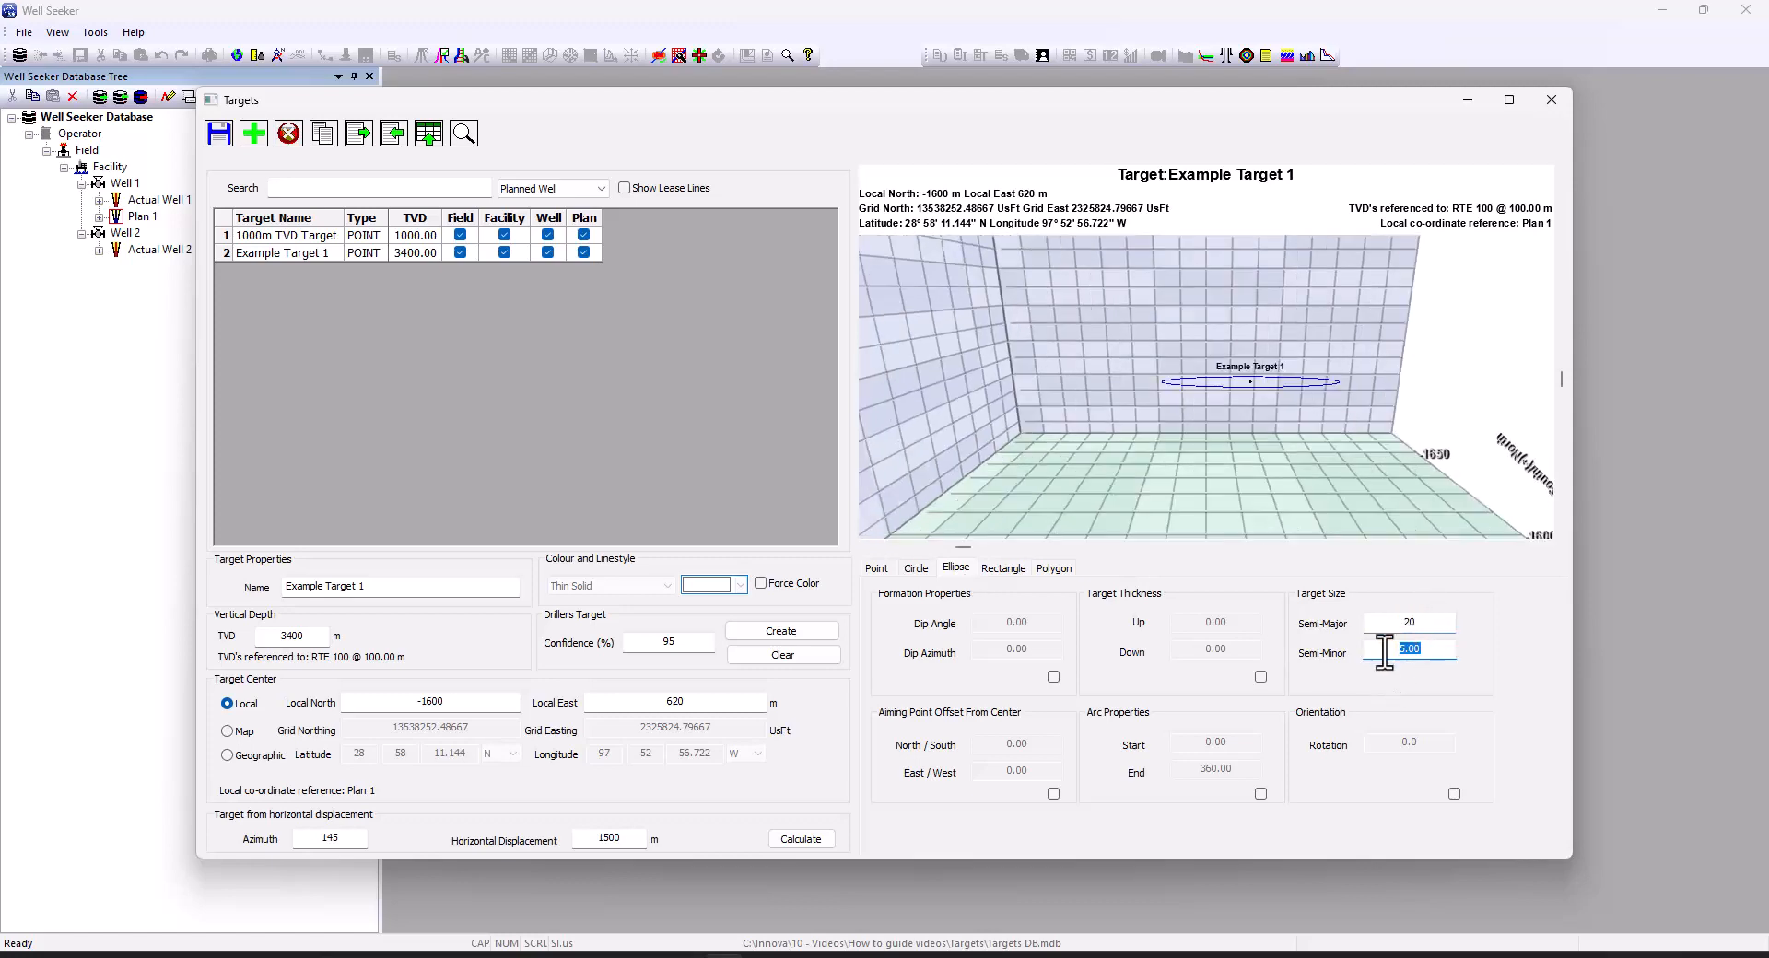
pyautogui.write('10')
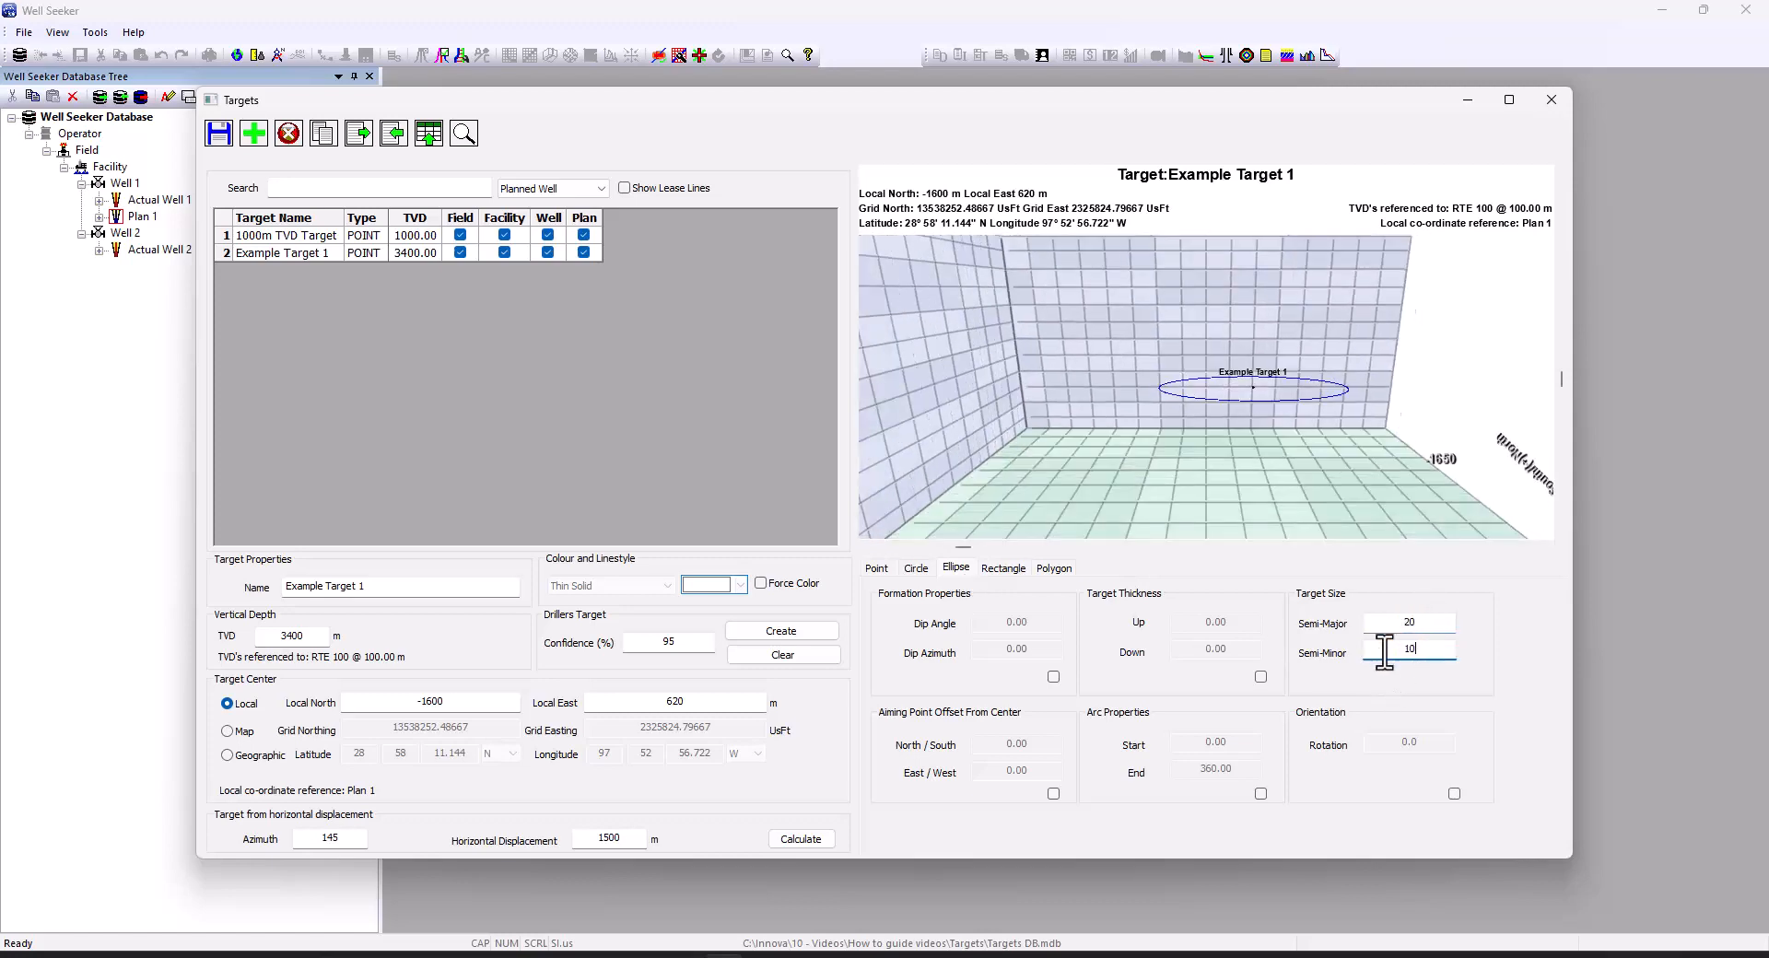
pyautogui.click(1262, 678)
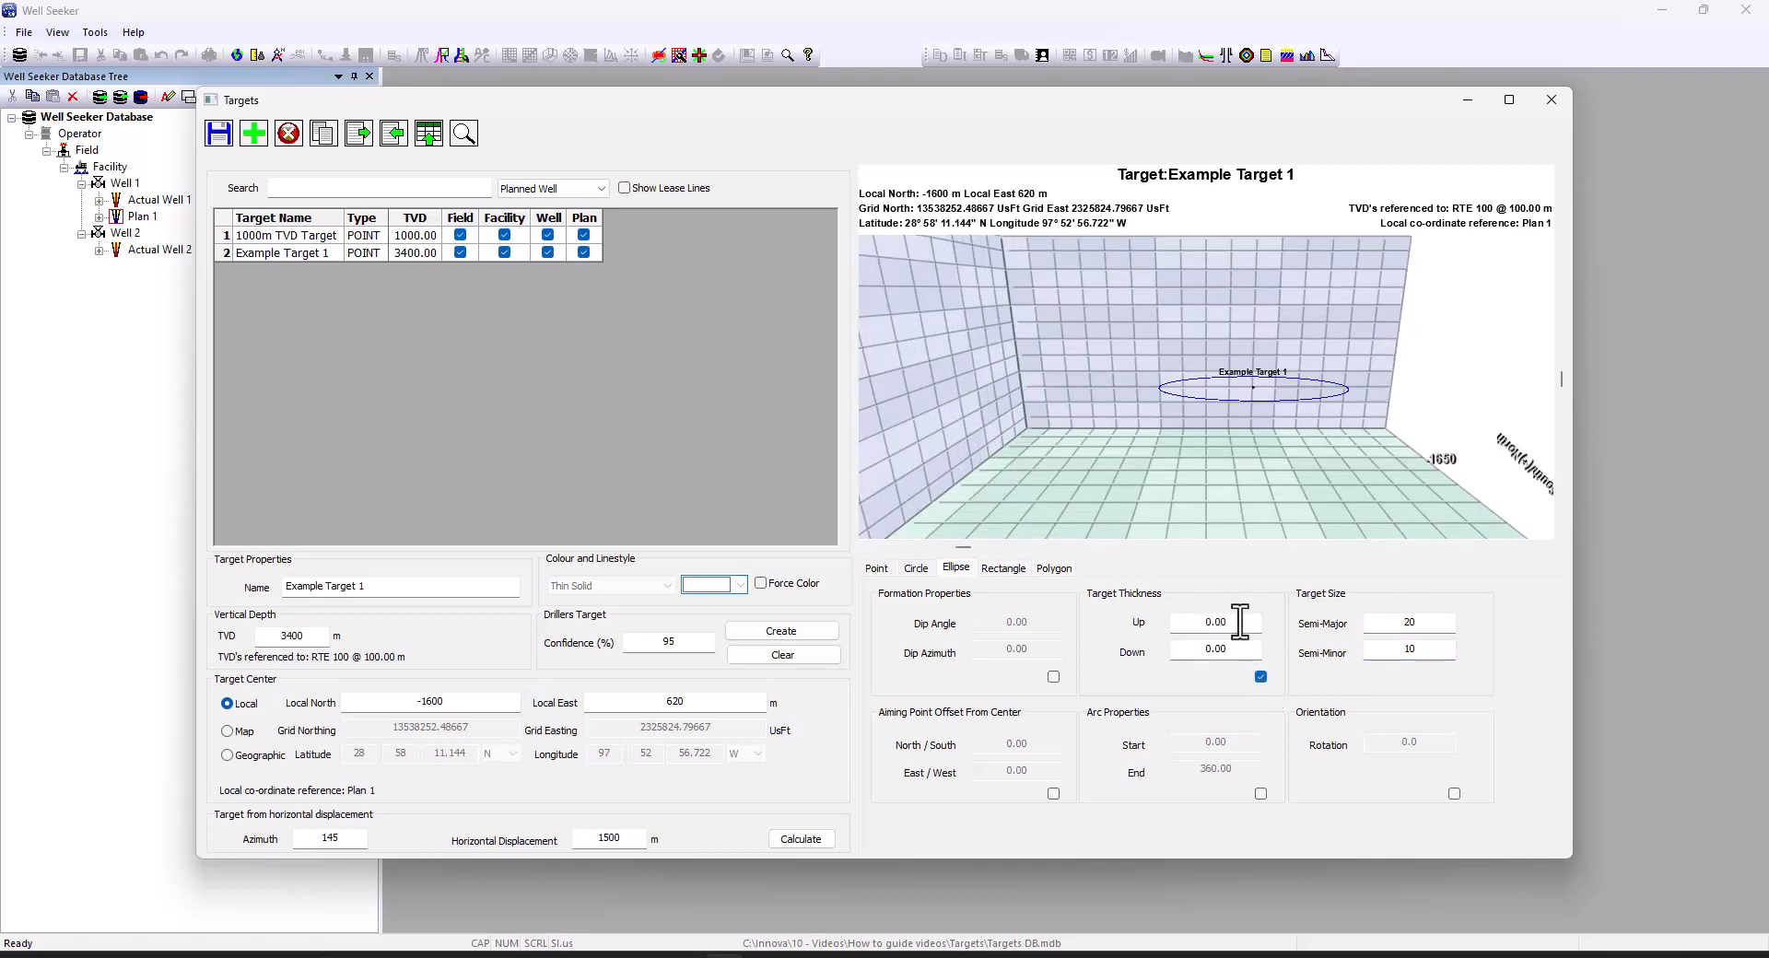
pyautogui.doubleClick(1206, 623)
# Try a target thickness of 5 up and 5 down, then turn thickness off
pyautogui.write('5')
pyautogui.doubleClick(1235, 650)
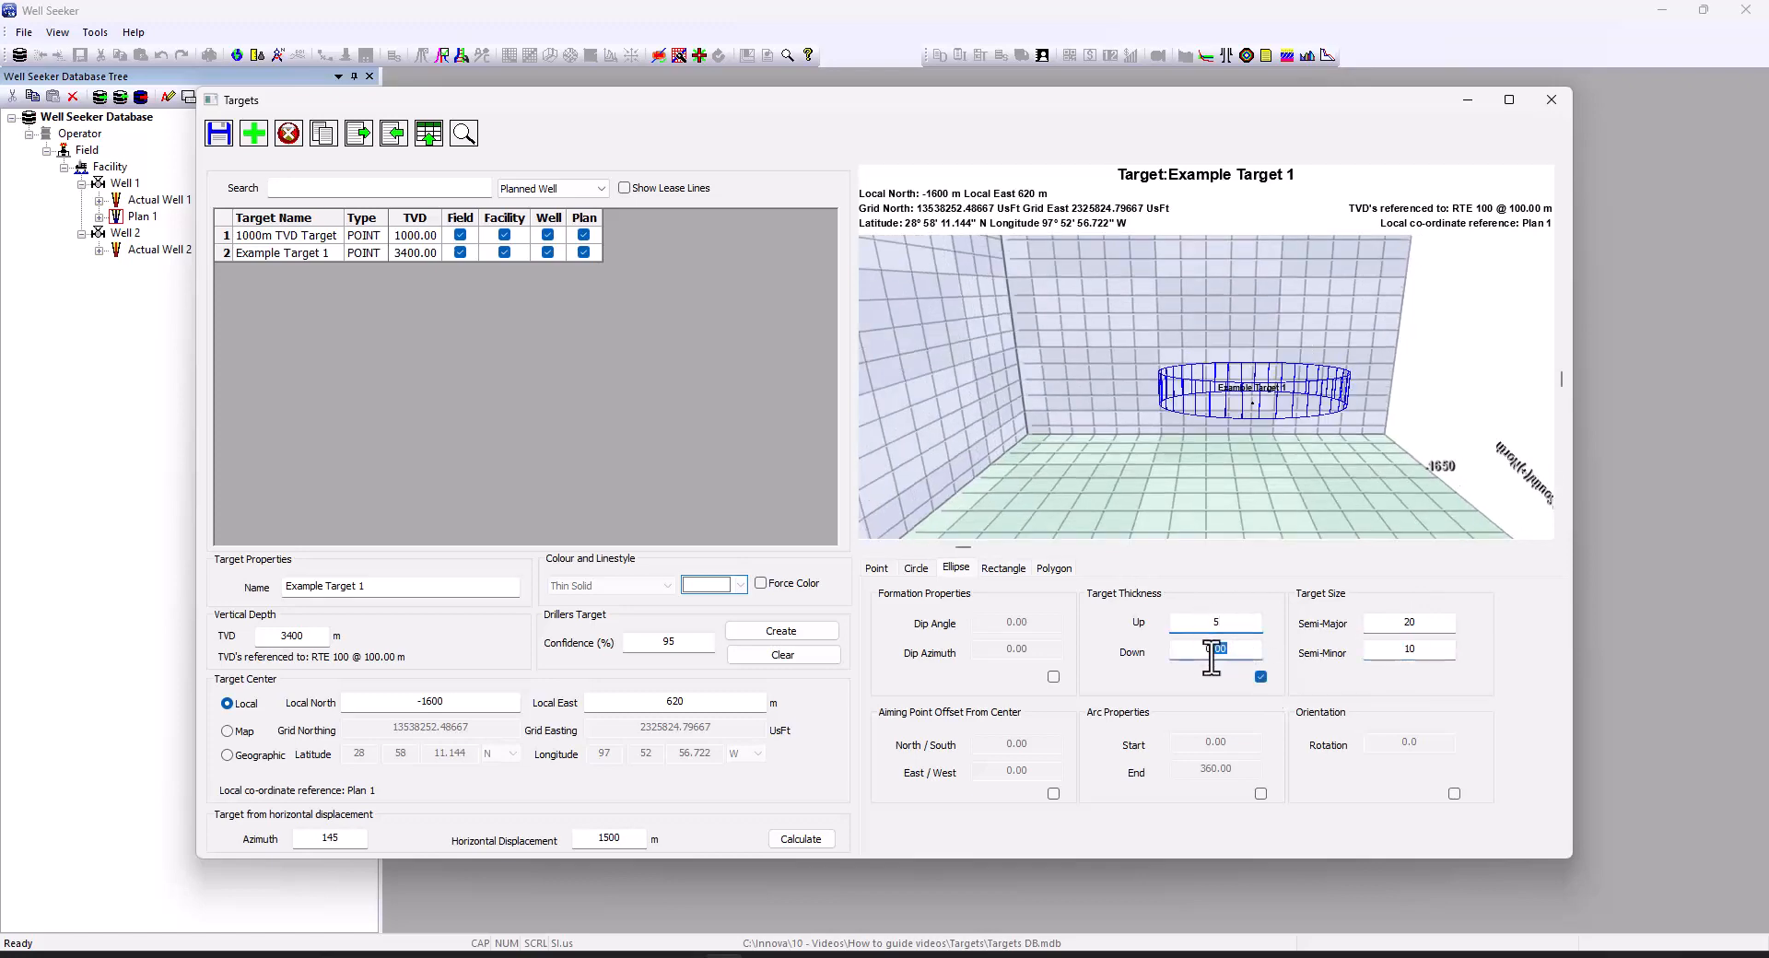
pyautogui.write('5')
pyautogui.moveTo(1198, 433); pyautogui.dragTo(1223, 474)
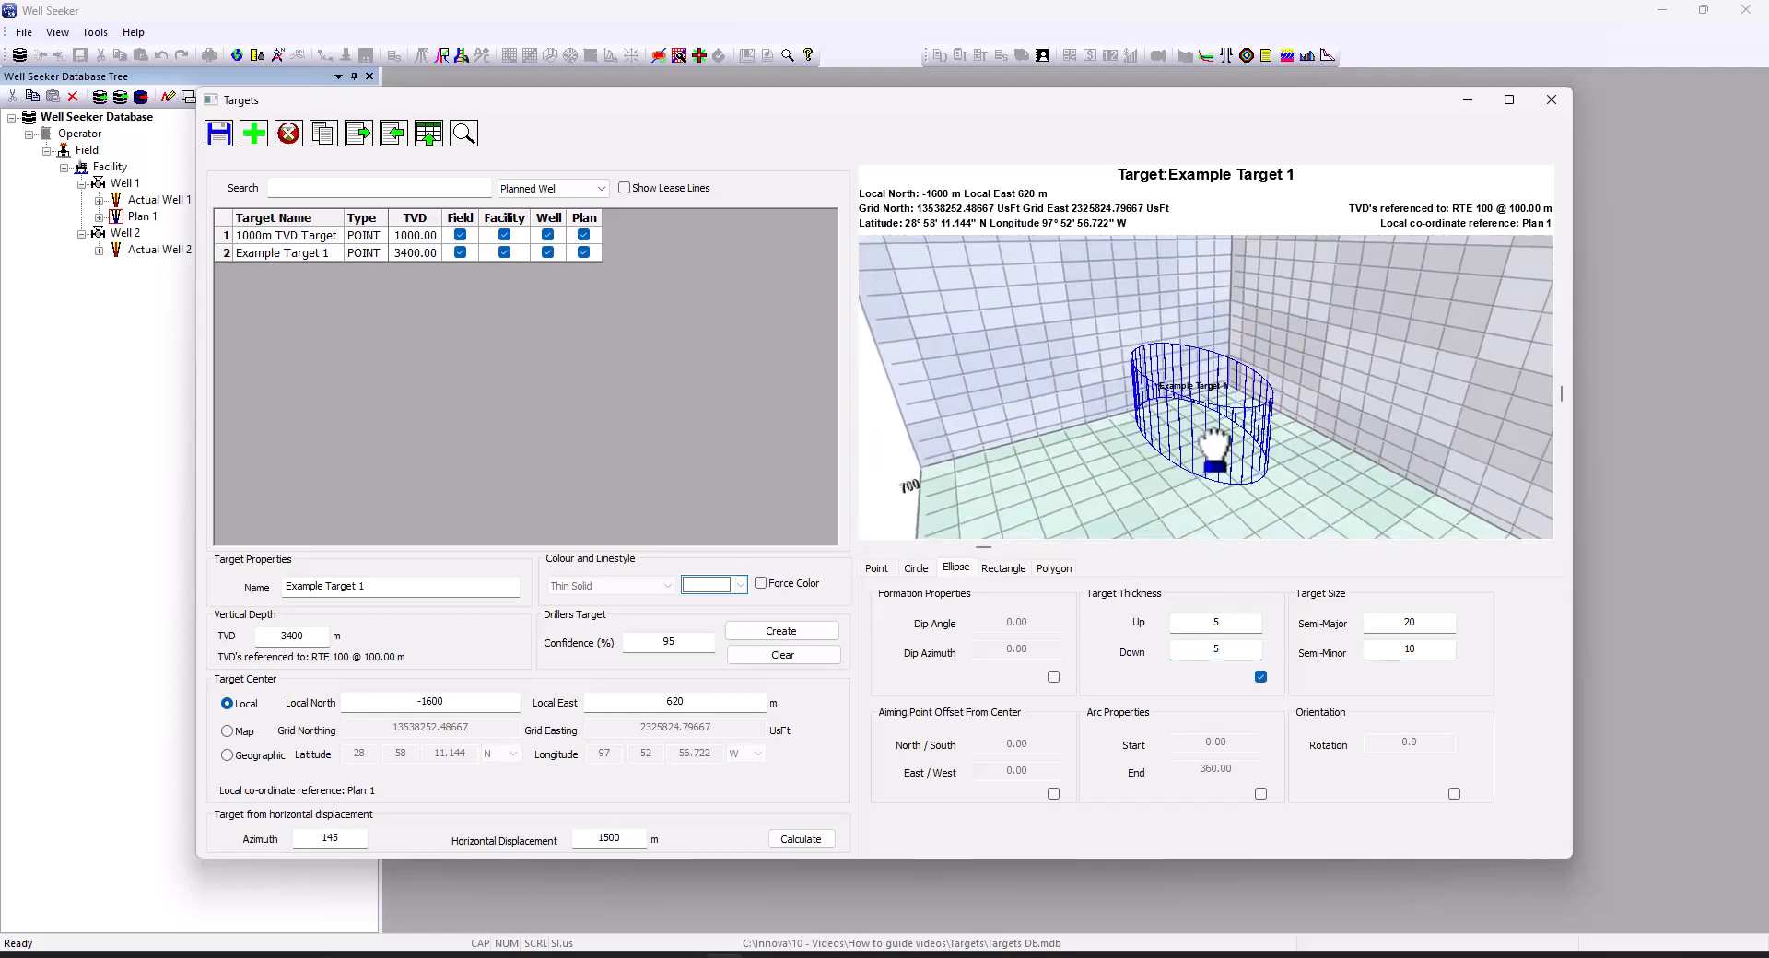
pyautogui.click(1261, 678)
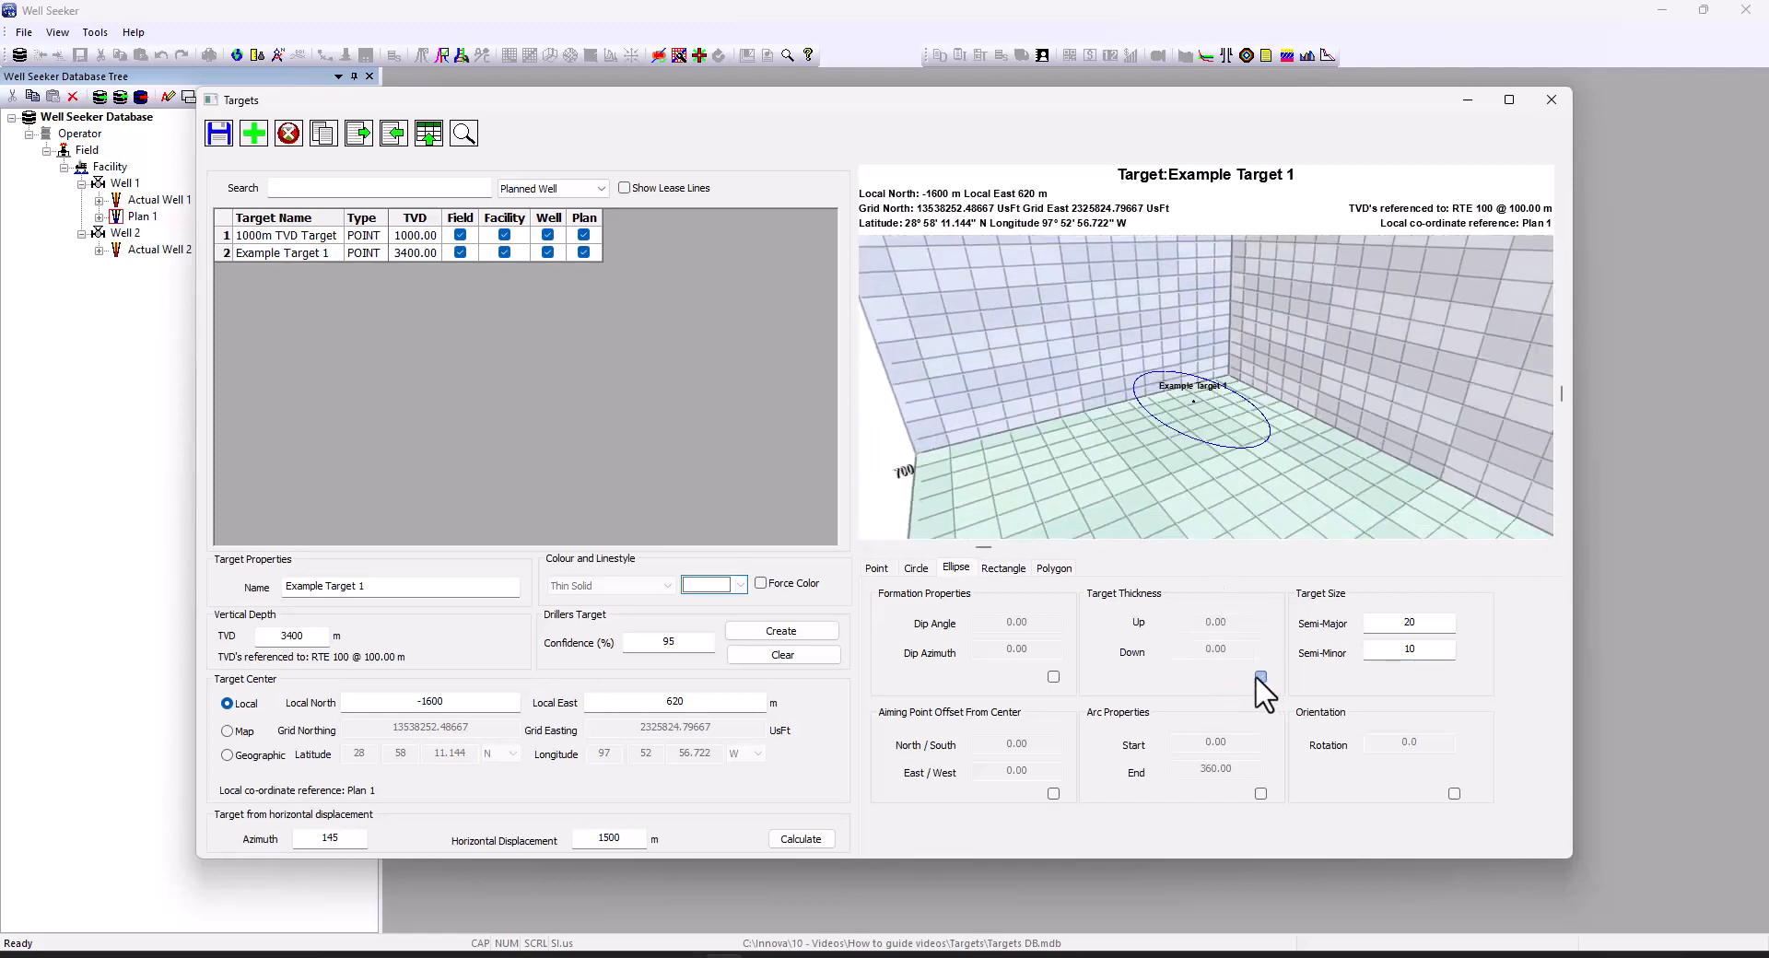
# Try formation dip 30 at azimuth 145, then turn formation properties off
pyautogui.click(1054, 678)
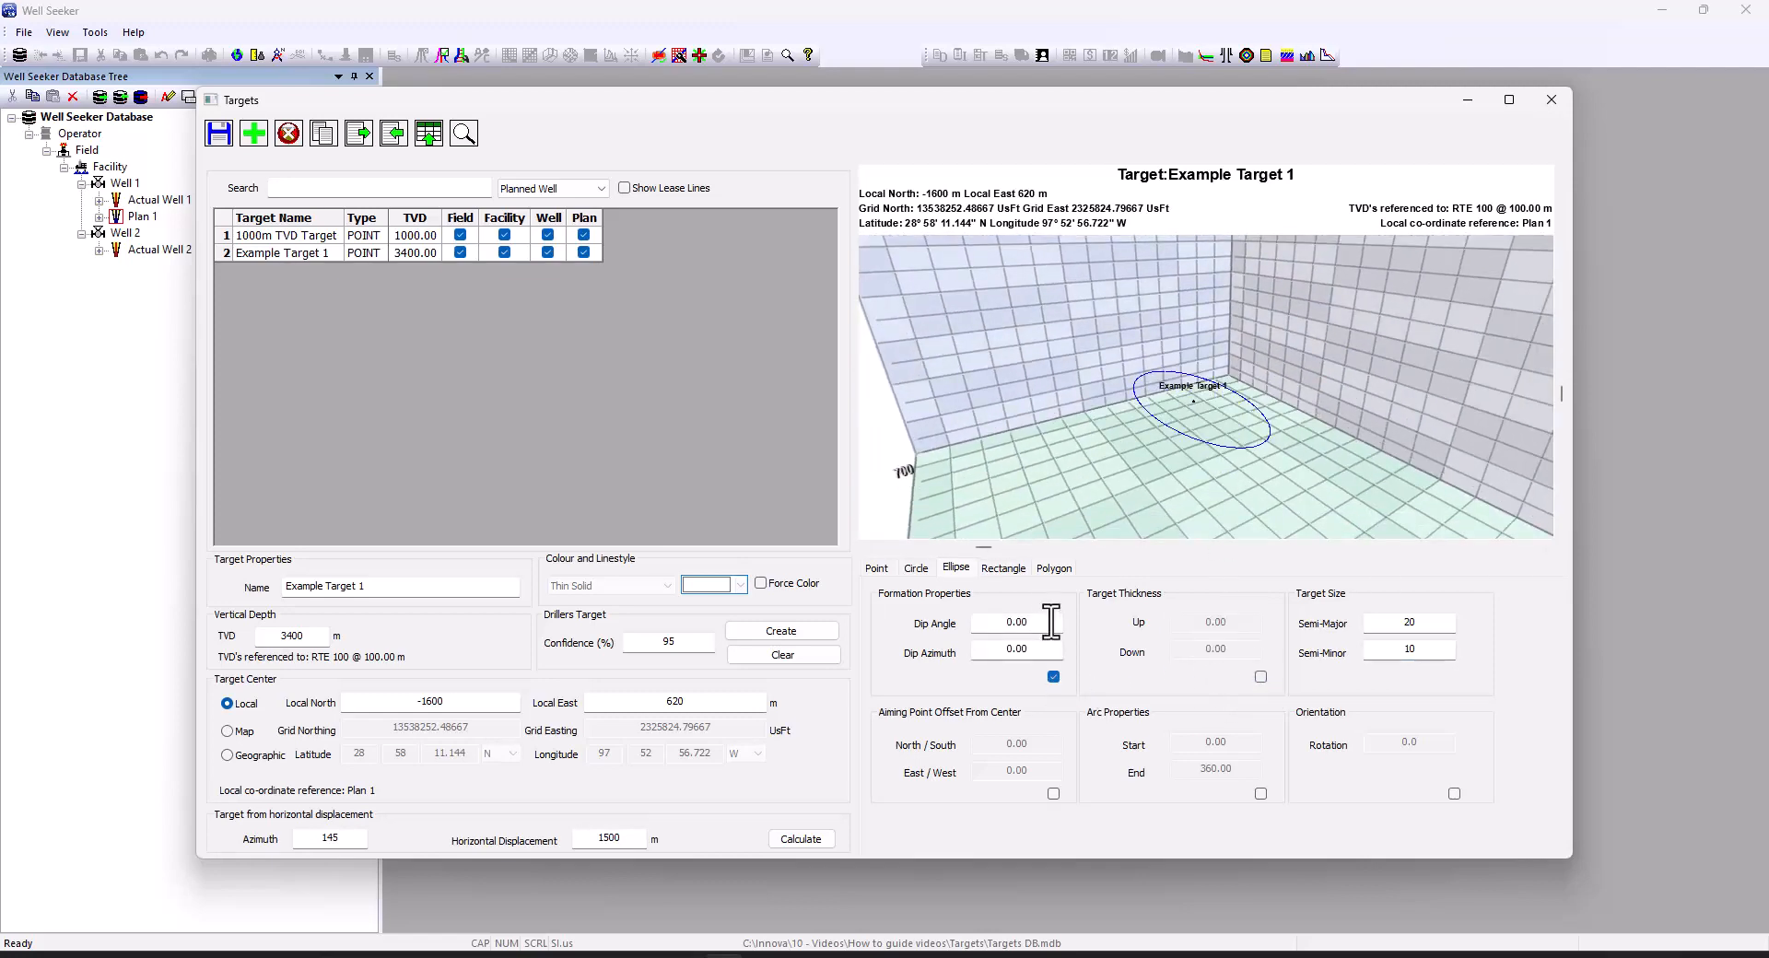
pyautogui.doubleClick(1014, 623)
pyautogui.write('30')
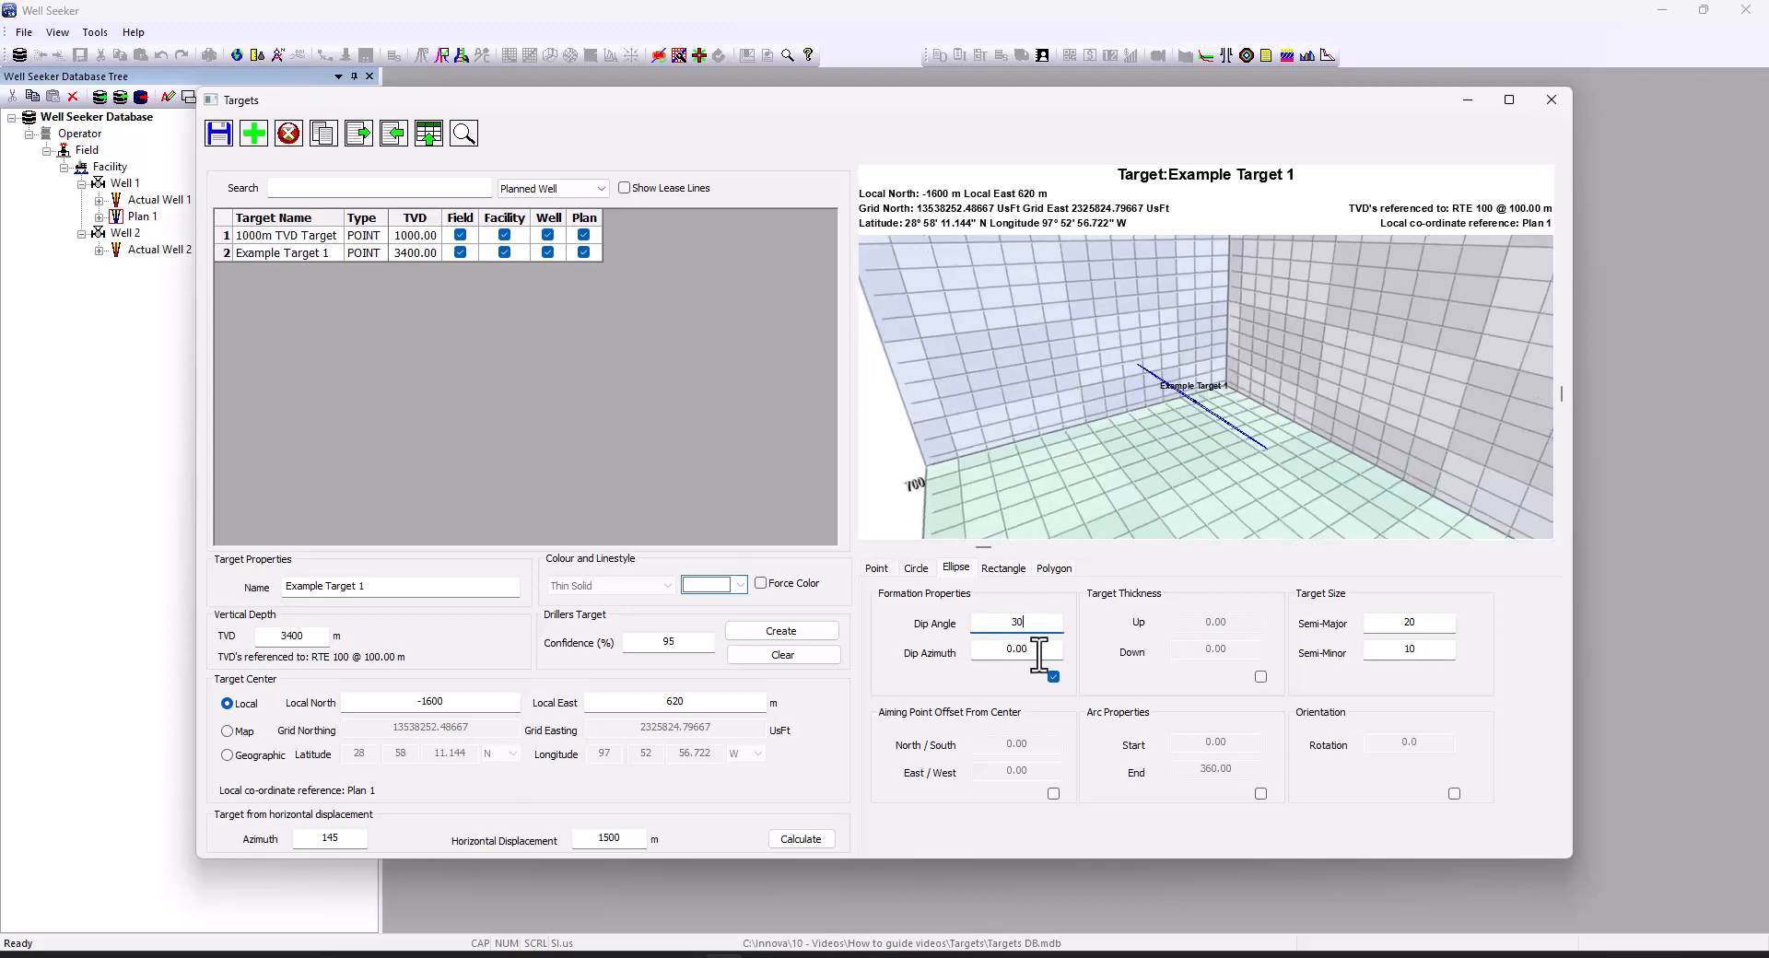
pyautogui.doubleClick(995, 652)
pyautogui.write('145')
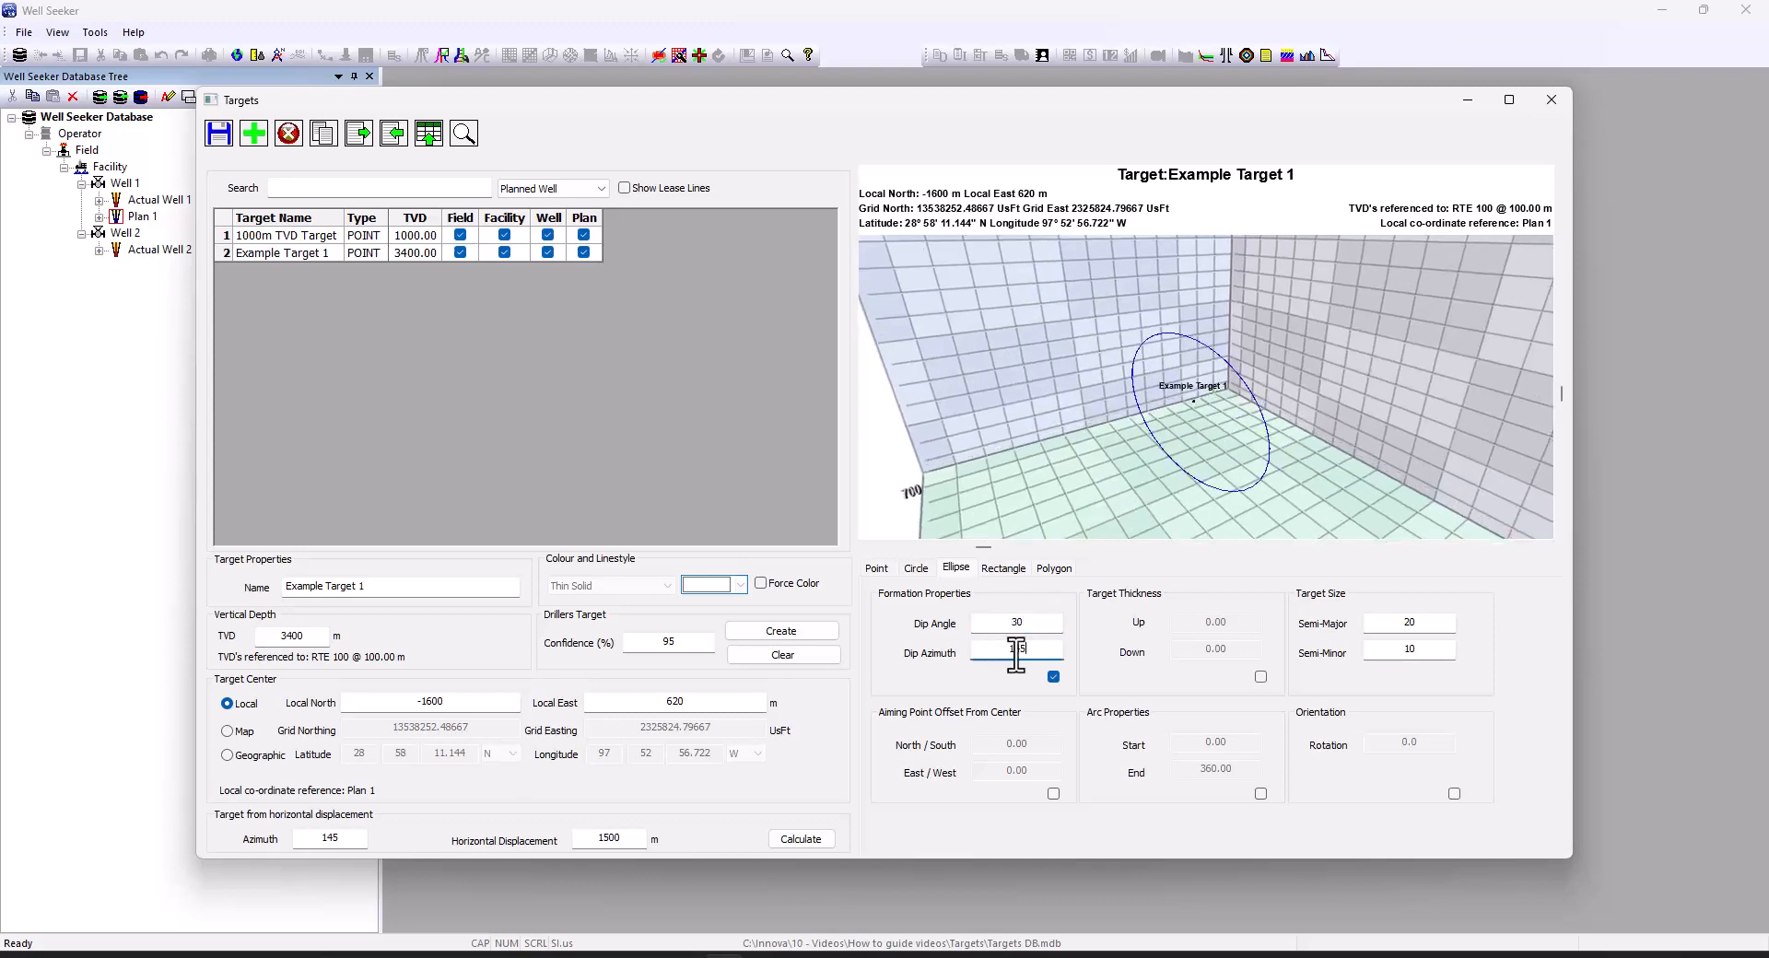
pyautogui.moveTo(1244, 466)
pyautogui.mouseDown()
pyautogui.moveTo(1196, 452)
pyautogui.moveTo(1163, 465)
pyautogui.moveTo(1242, 450)
pyautogui.mouseUp()
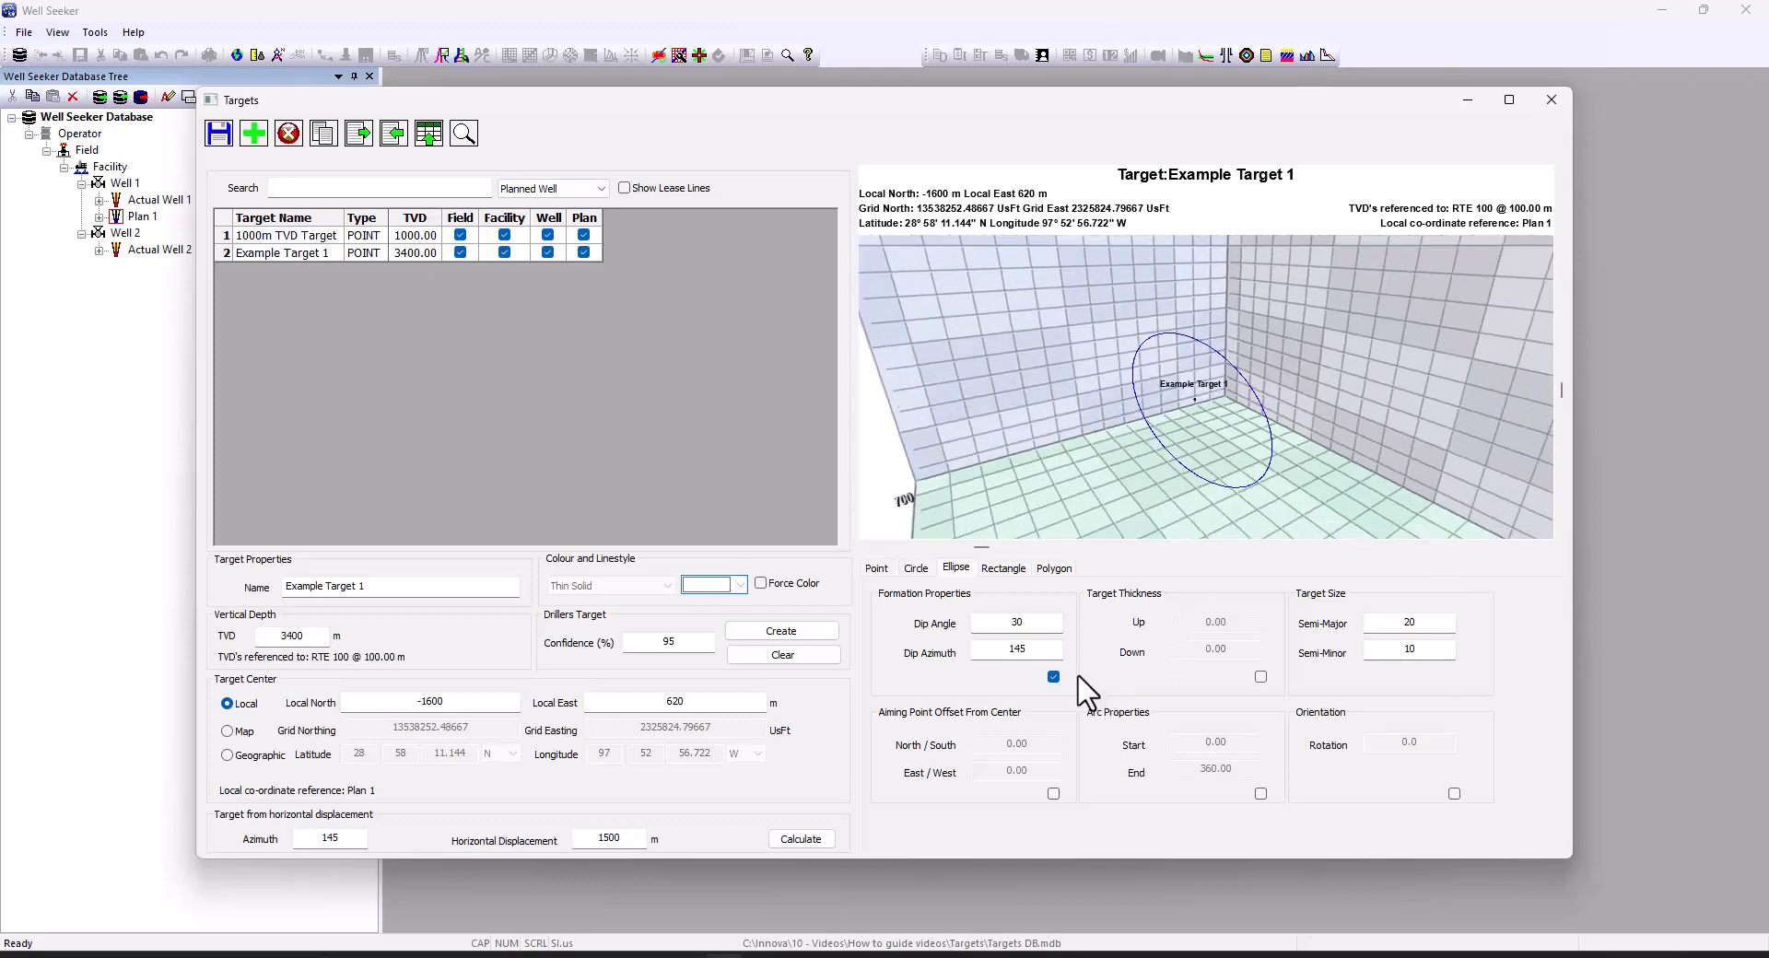
pyautogui.click(1054, 677)
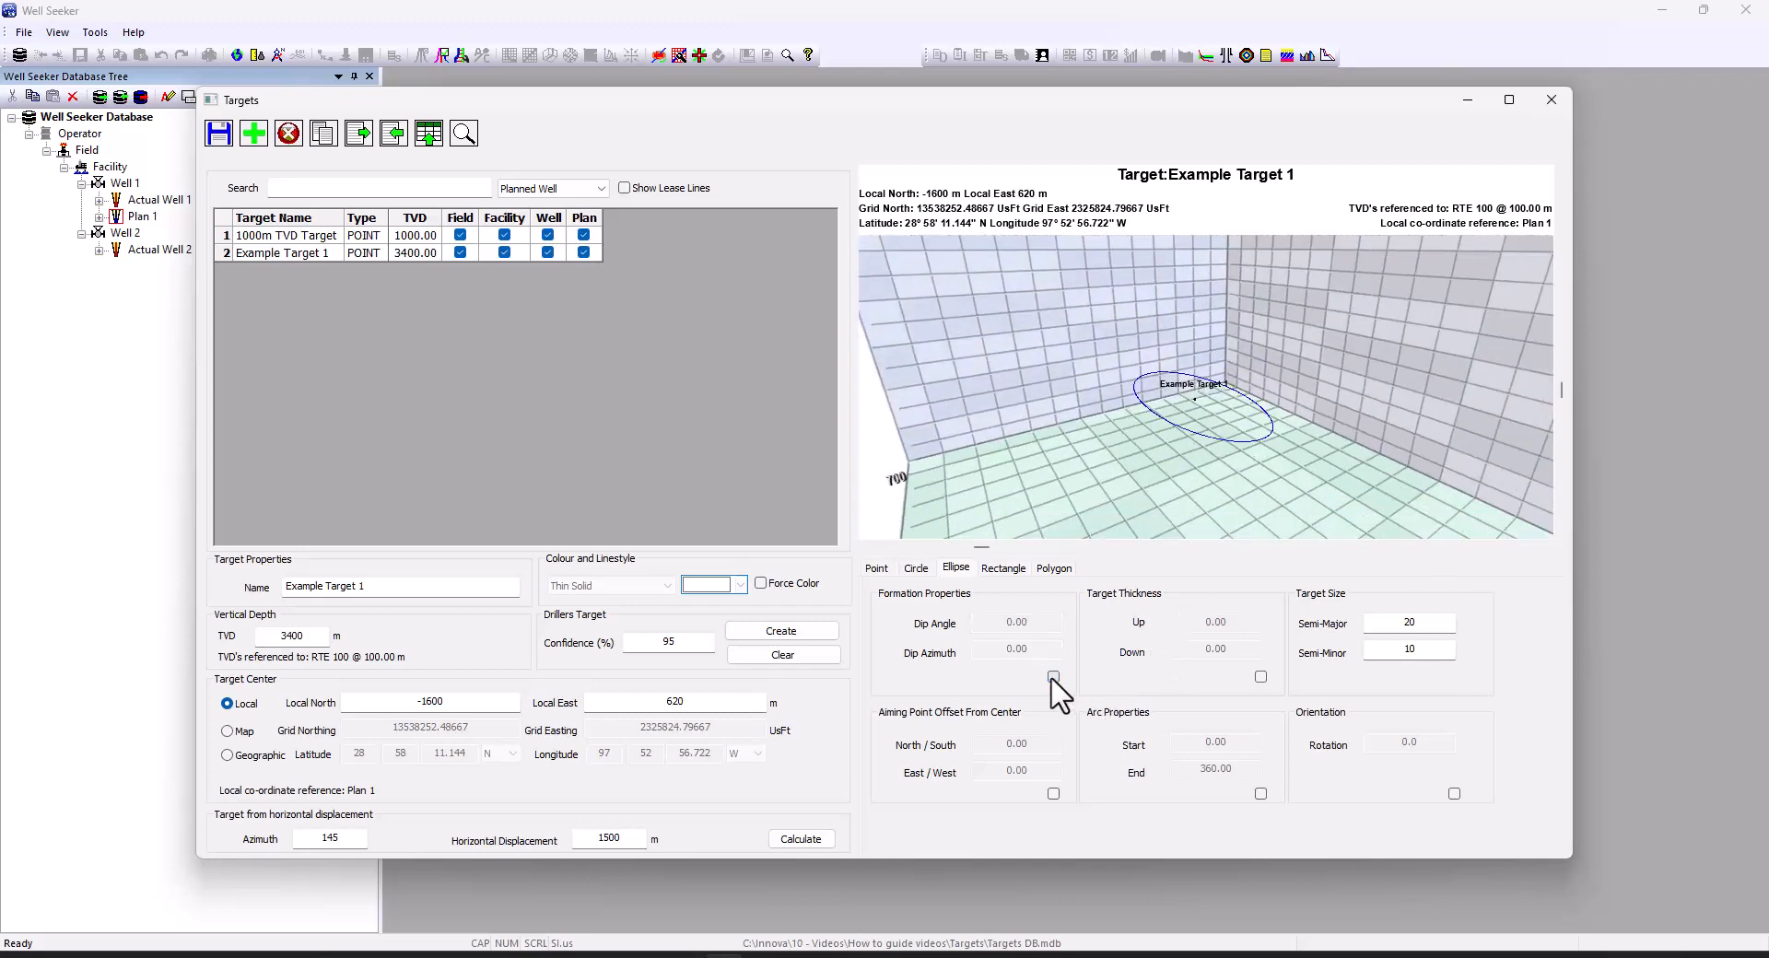
# Offset the aiming point 5 north/south and 10 east/west
pyautogui.click(1053, 793)
pyautogui.doubleClick(1040, 744)
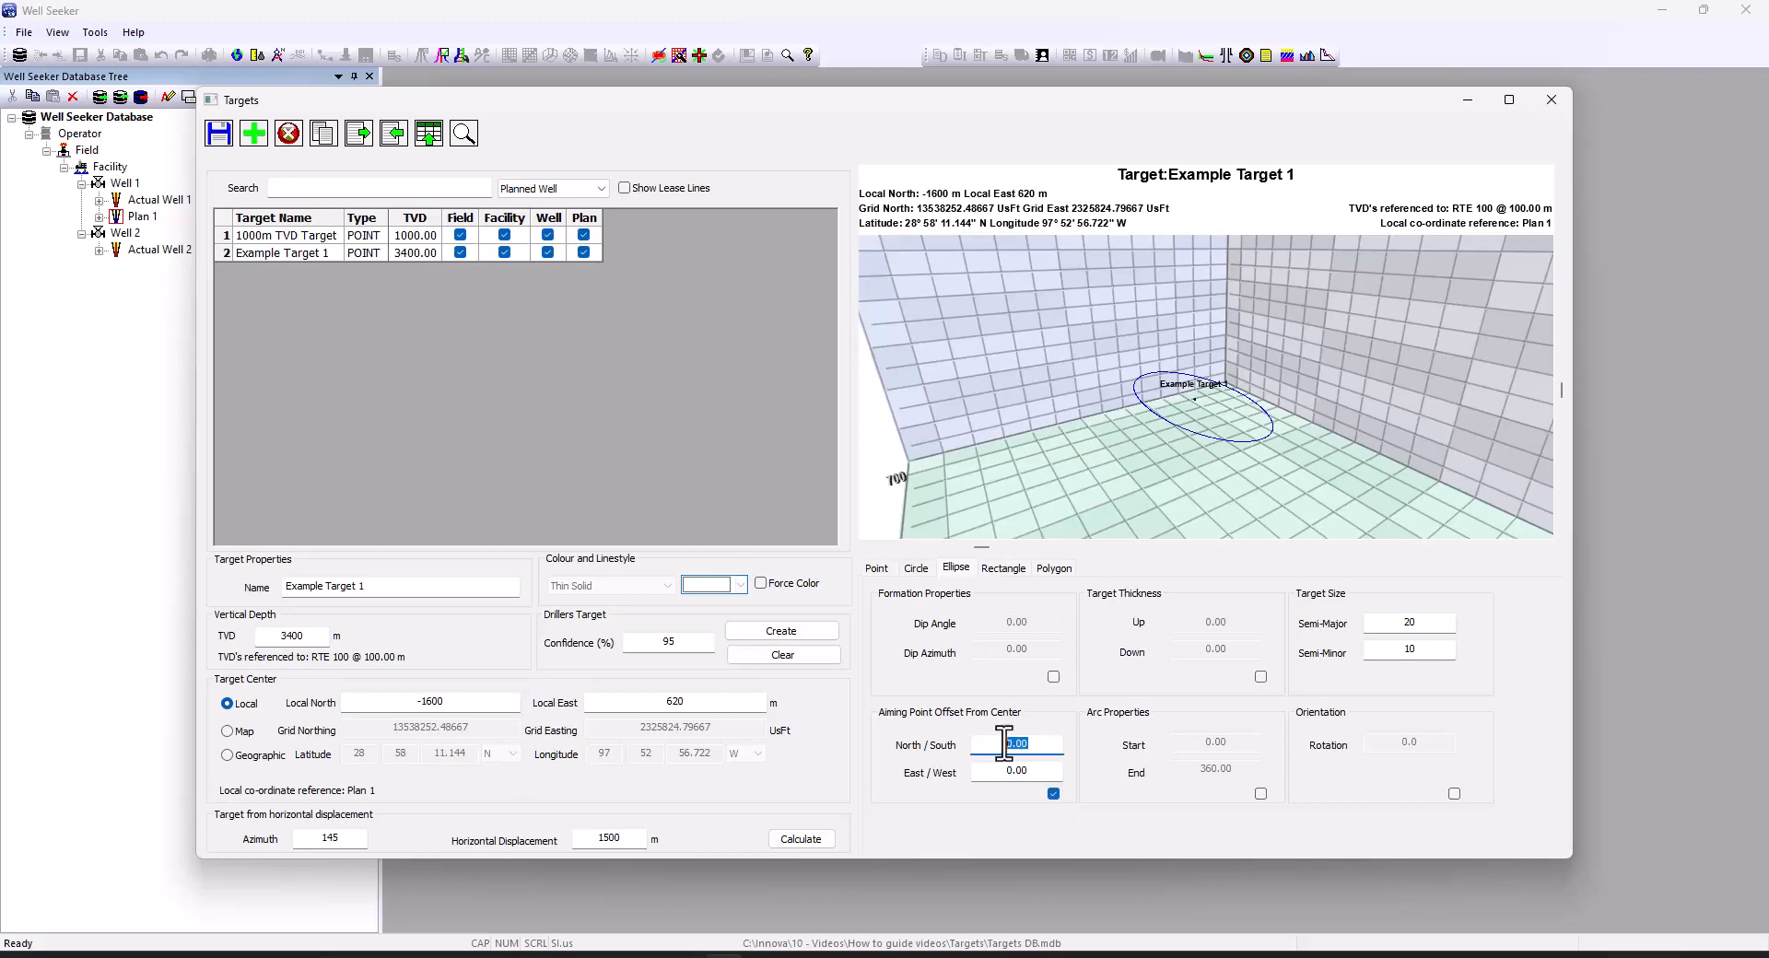
pyautogui.write('5')
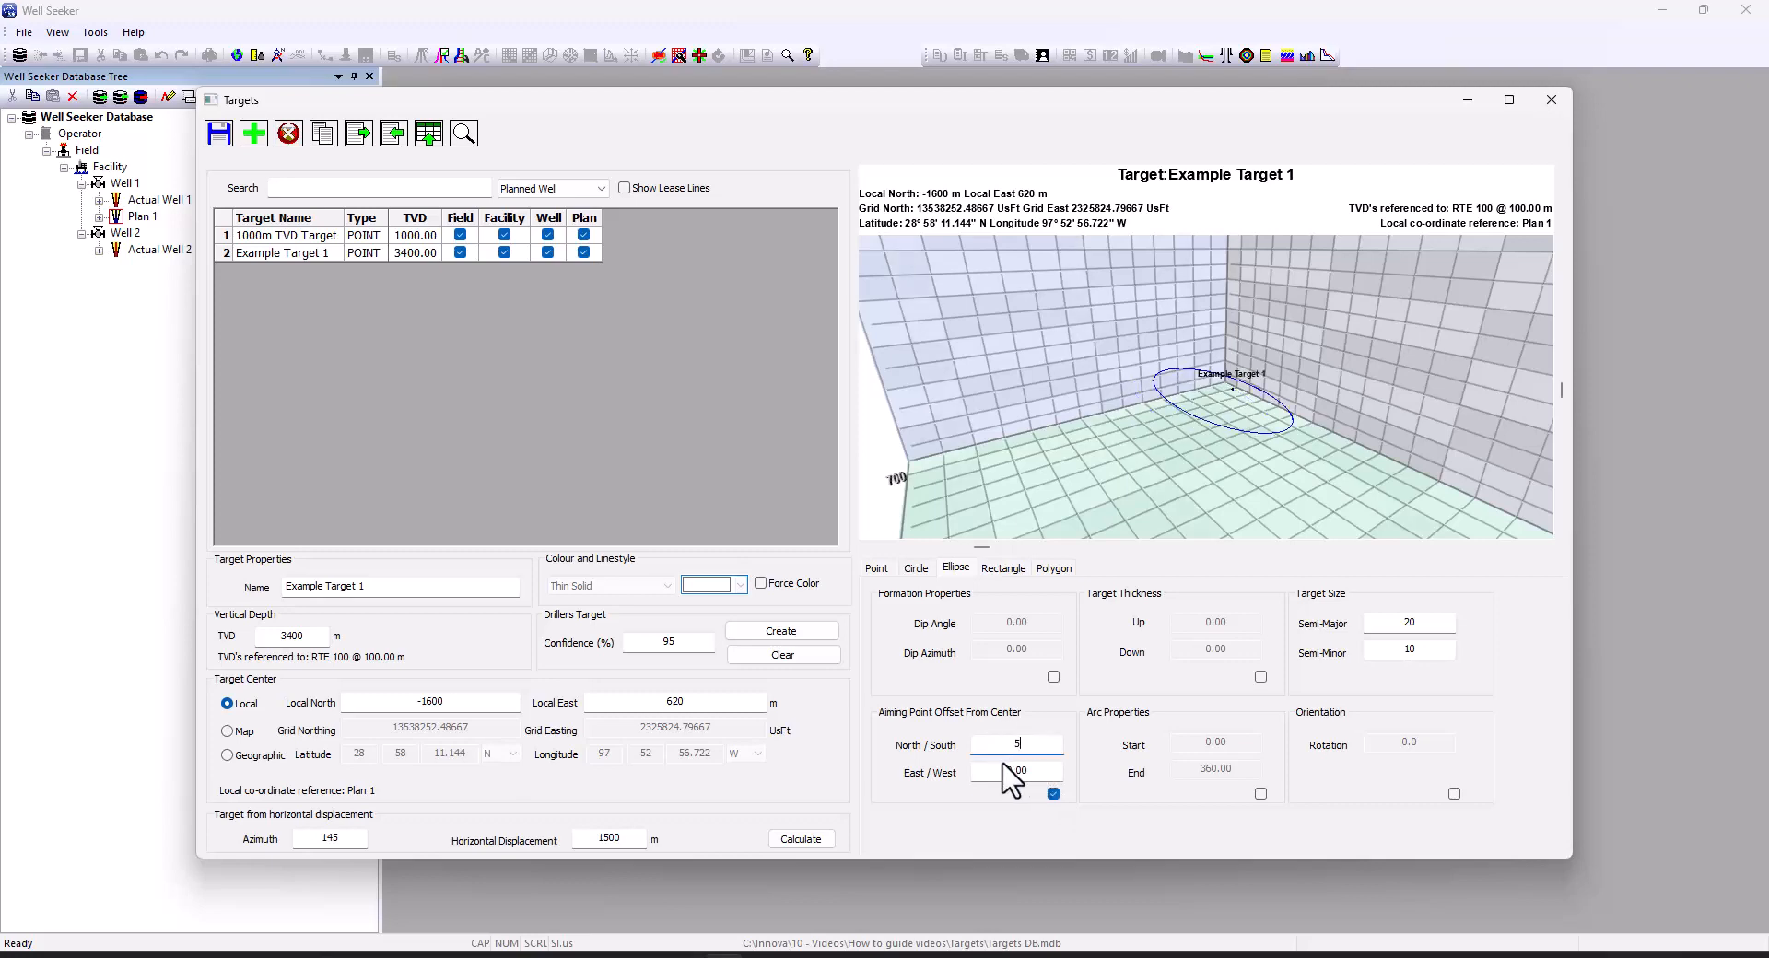
pyautogui.doubleClick(1030, 774)
pyautogui.write('10')
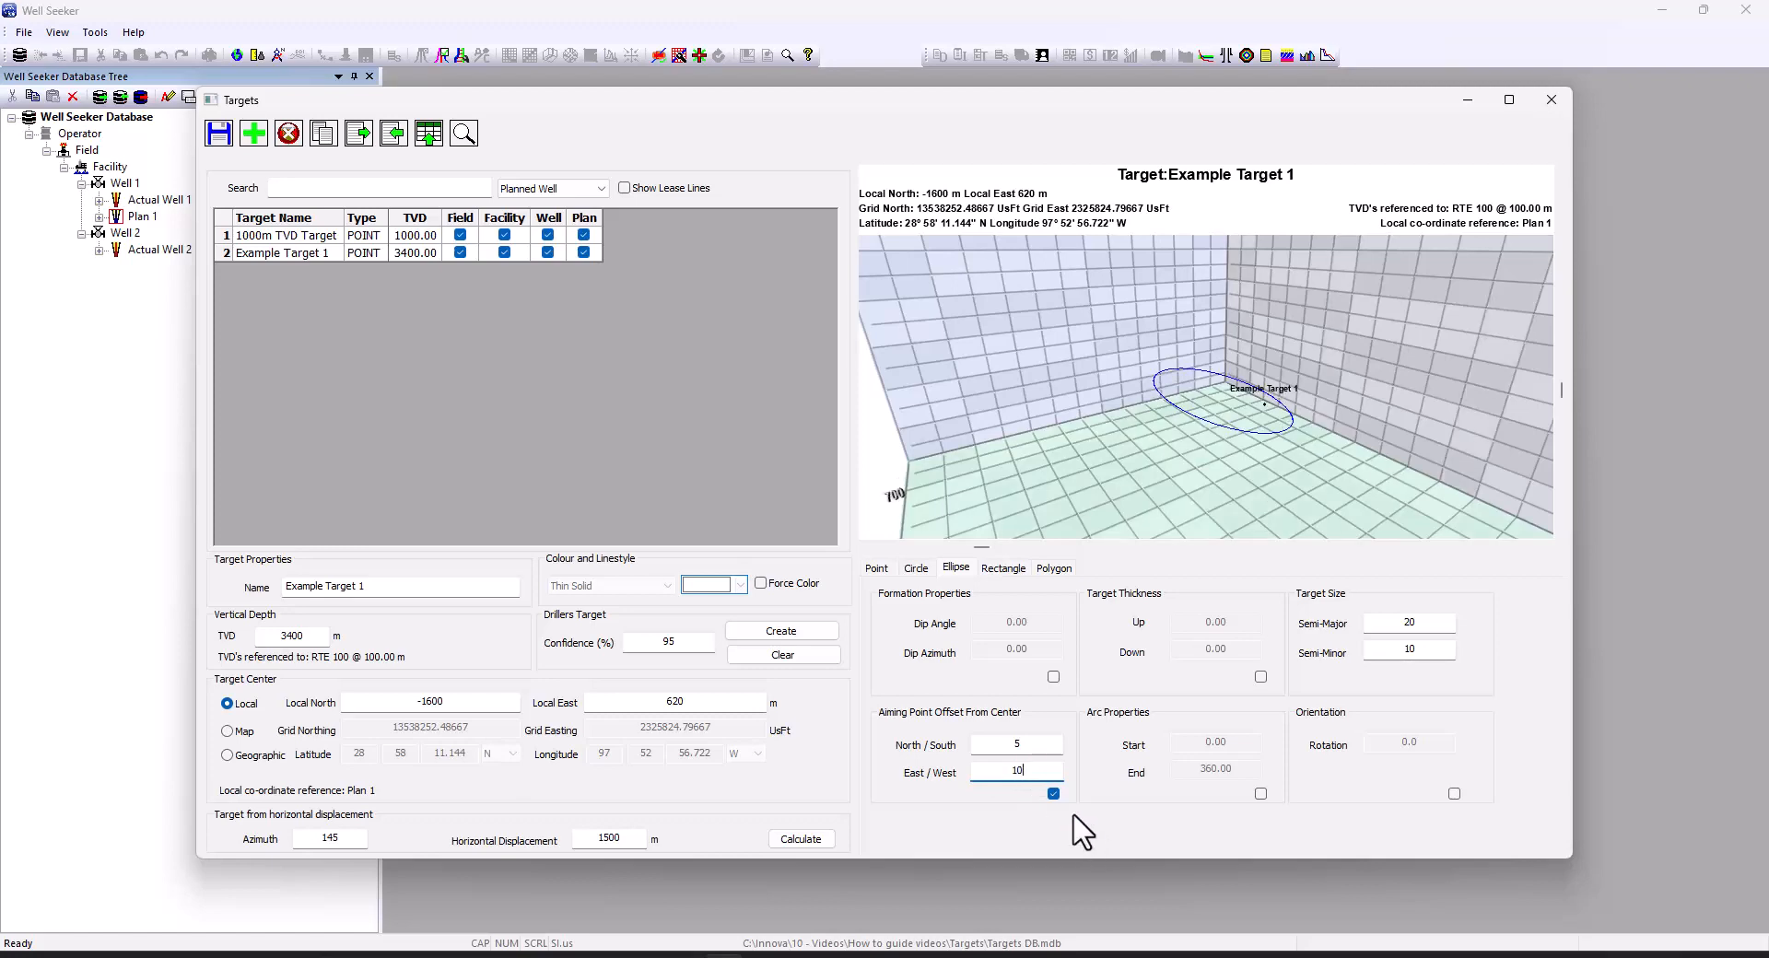
# Remove the aiming offset and preview an arc ending at 180, then turn arc off
pyautogui.click(1054, 793)
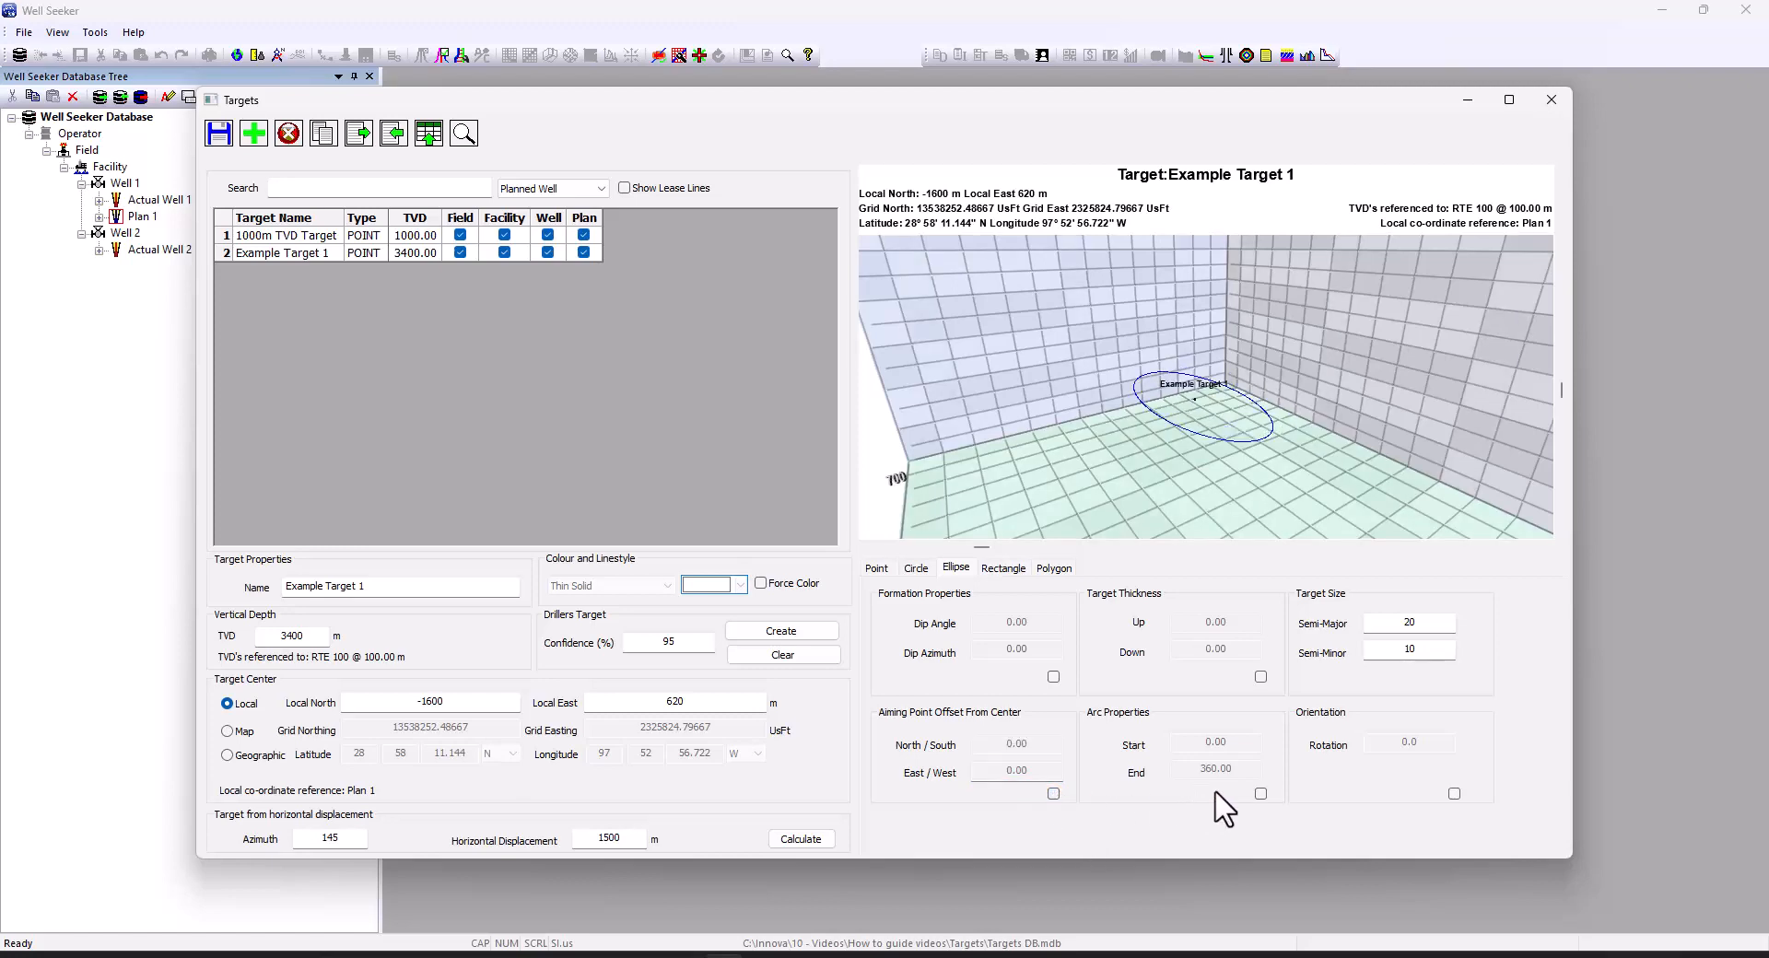
pyautogui.click(1261, 794)
pyautogui.doubleClick(1192, 778)
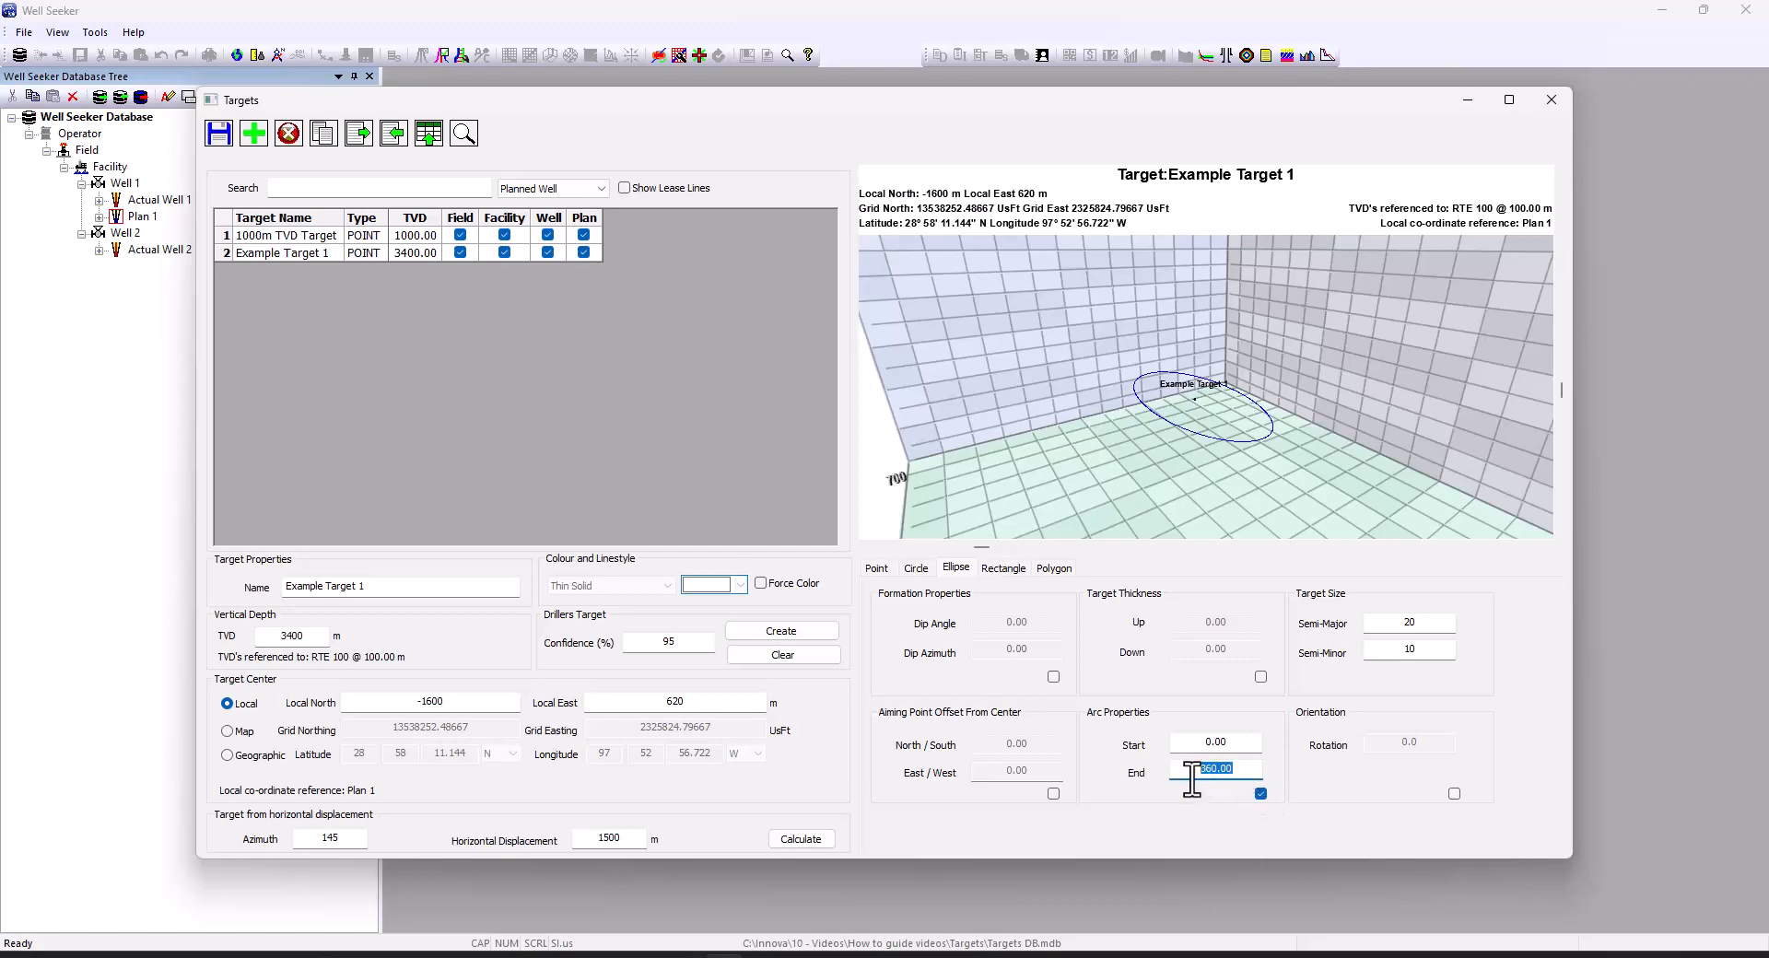
pyautogui.write('180')
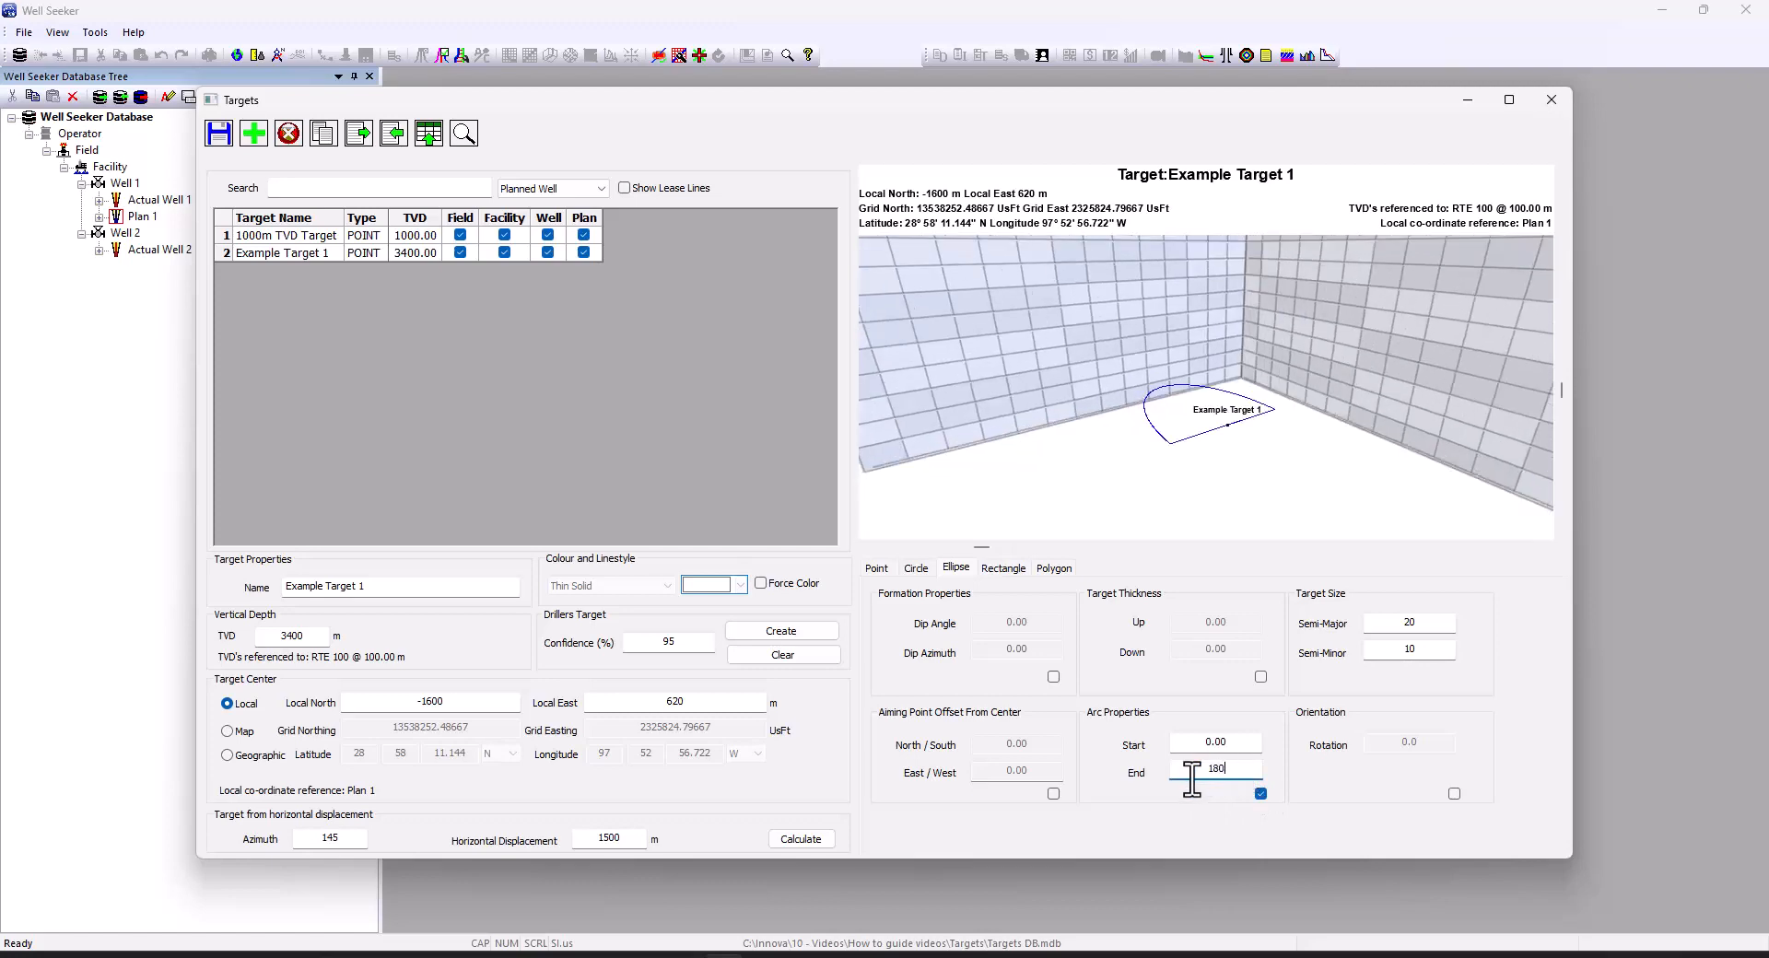
pyautogui.click(1260, 794)
# Preview a 90 rotation, turn rotation off, and save the ellipse target
pyautogui.click(1454, 794)
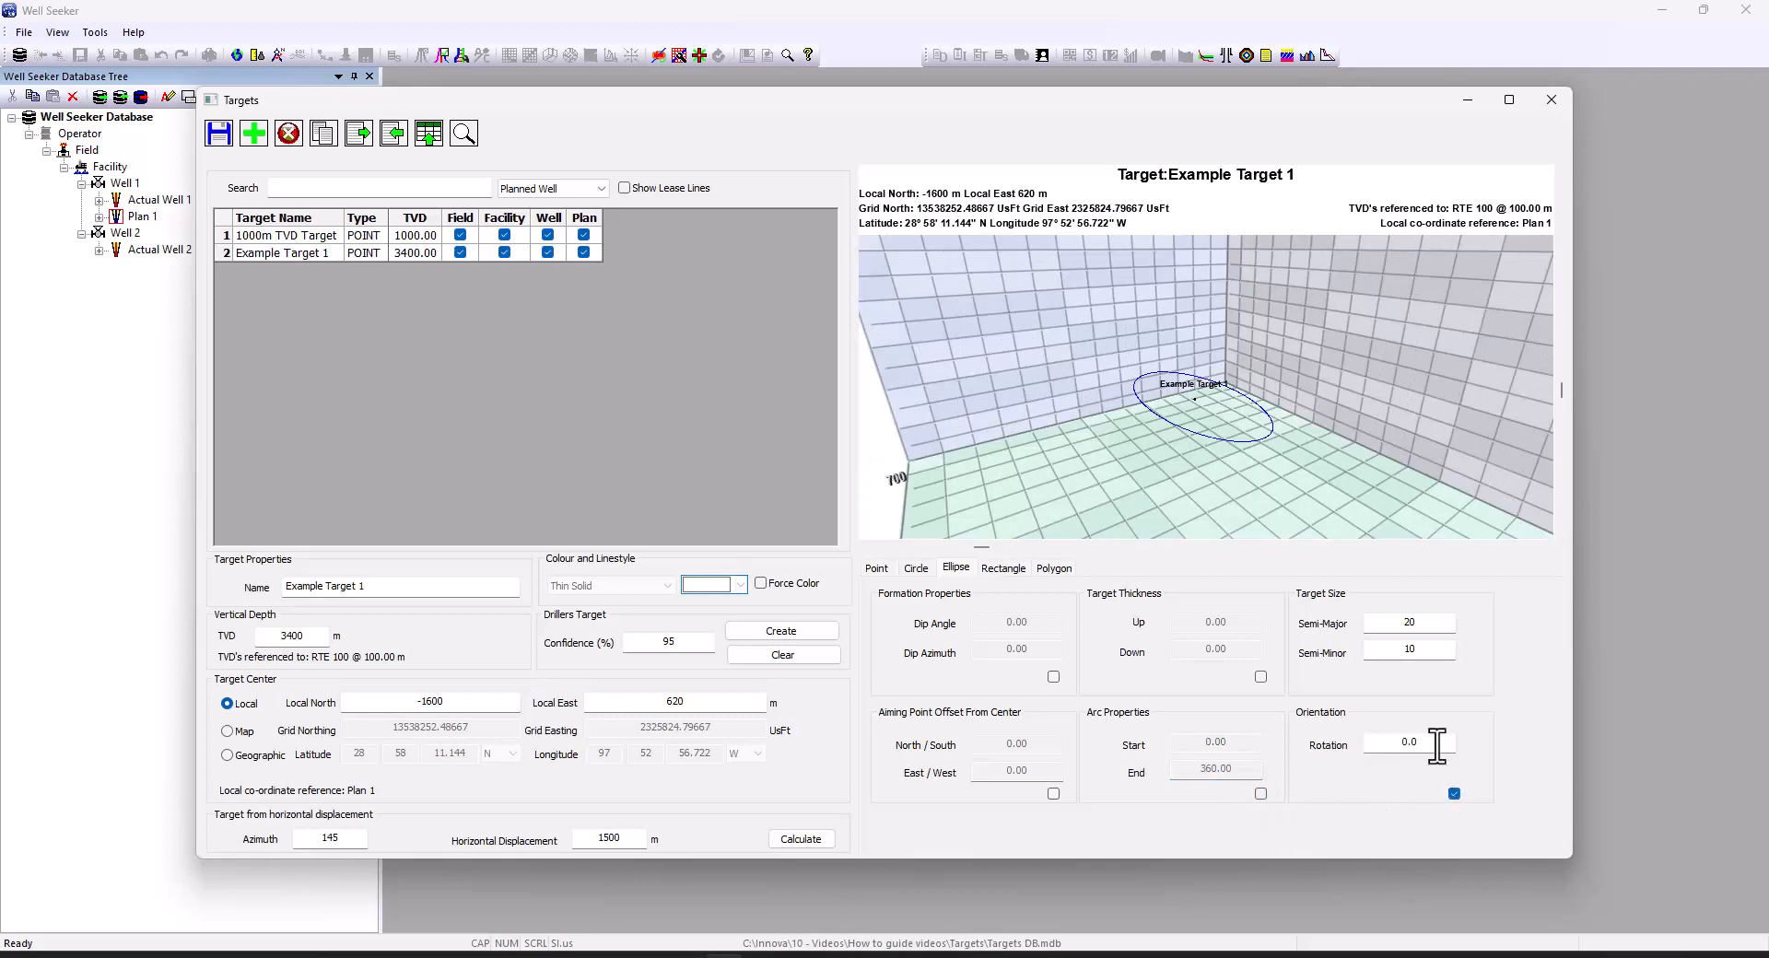
pyautogui.moveTo(1437, 742); pyautogui.dragTo(1377, 746)
pyautogui.write('90')
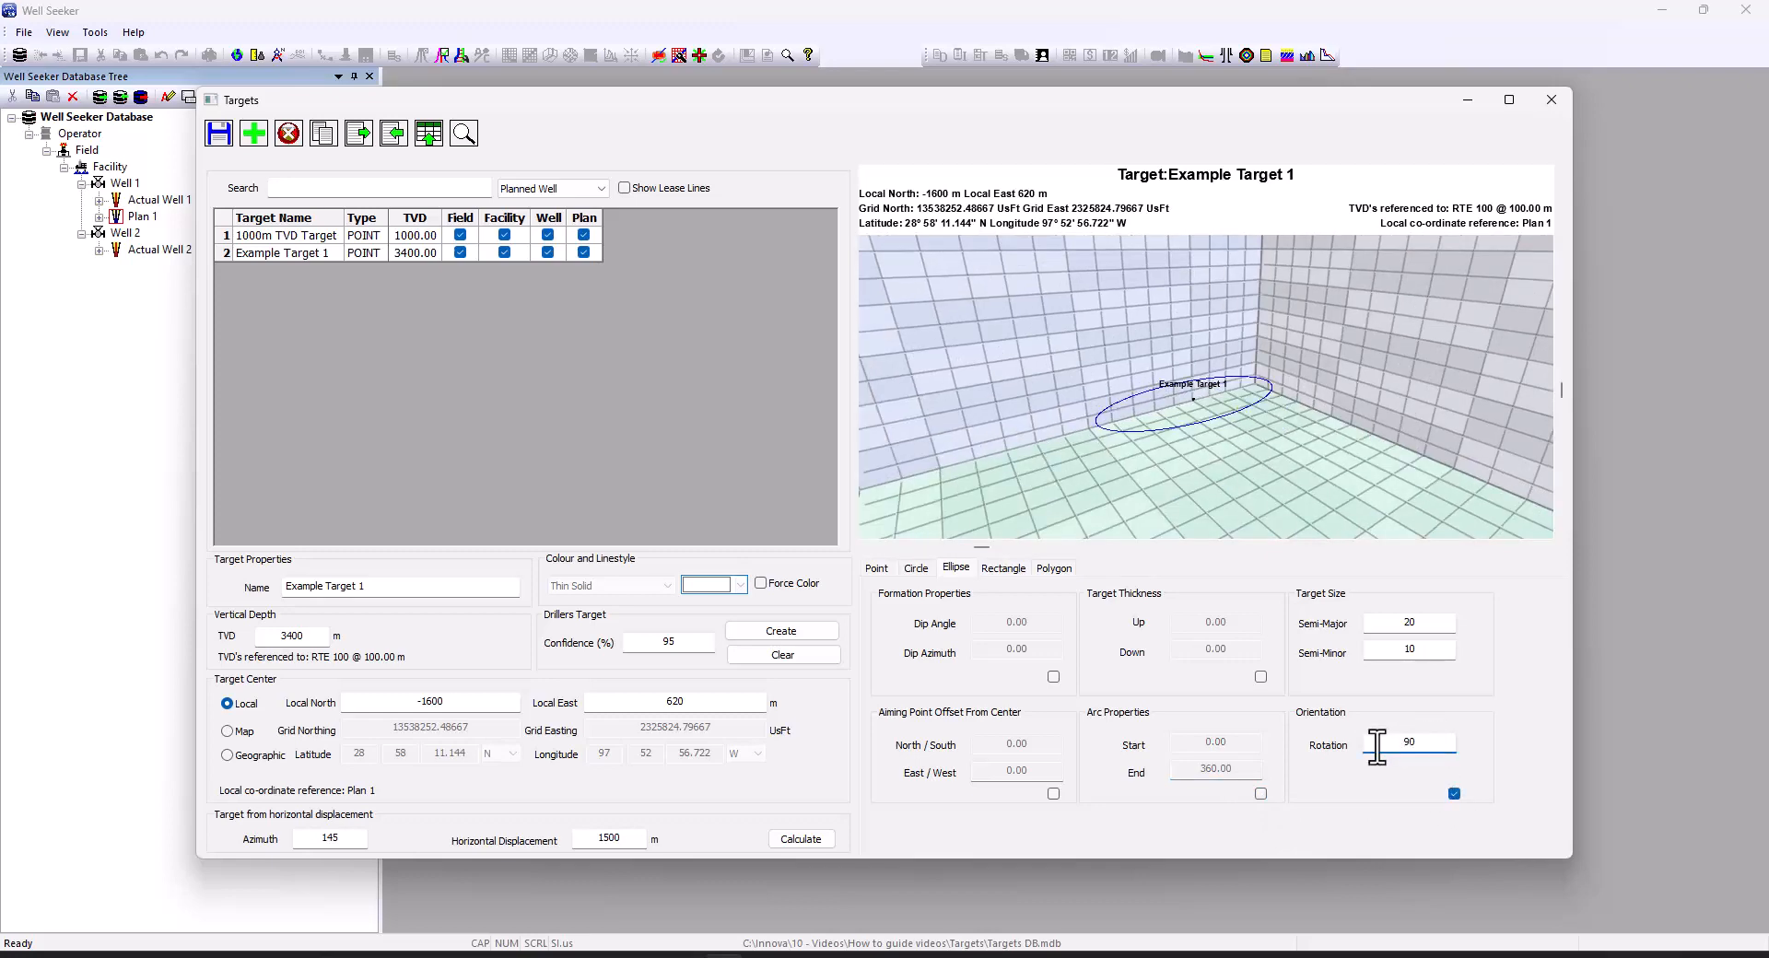
pyautogui.click(1454, 795)
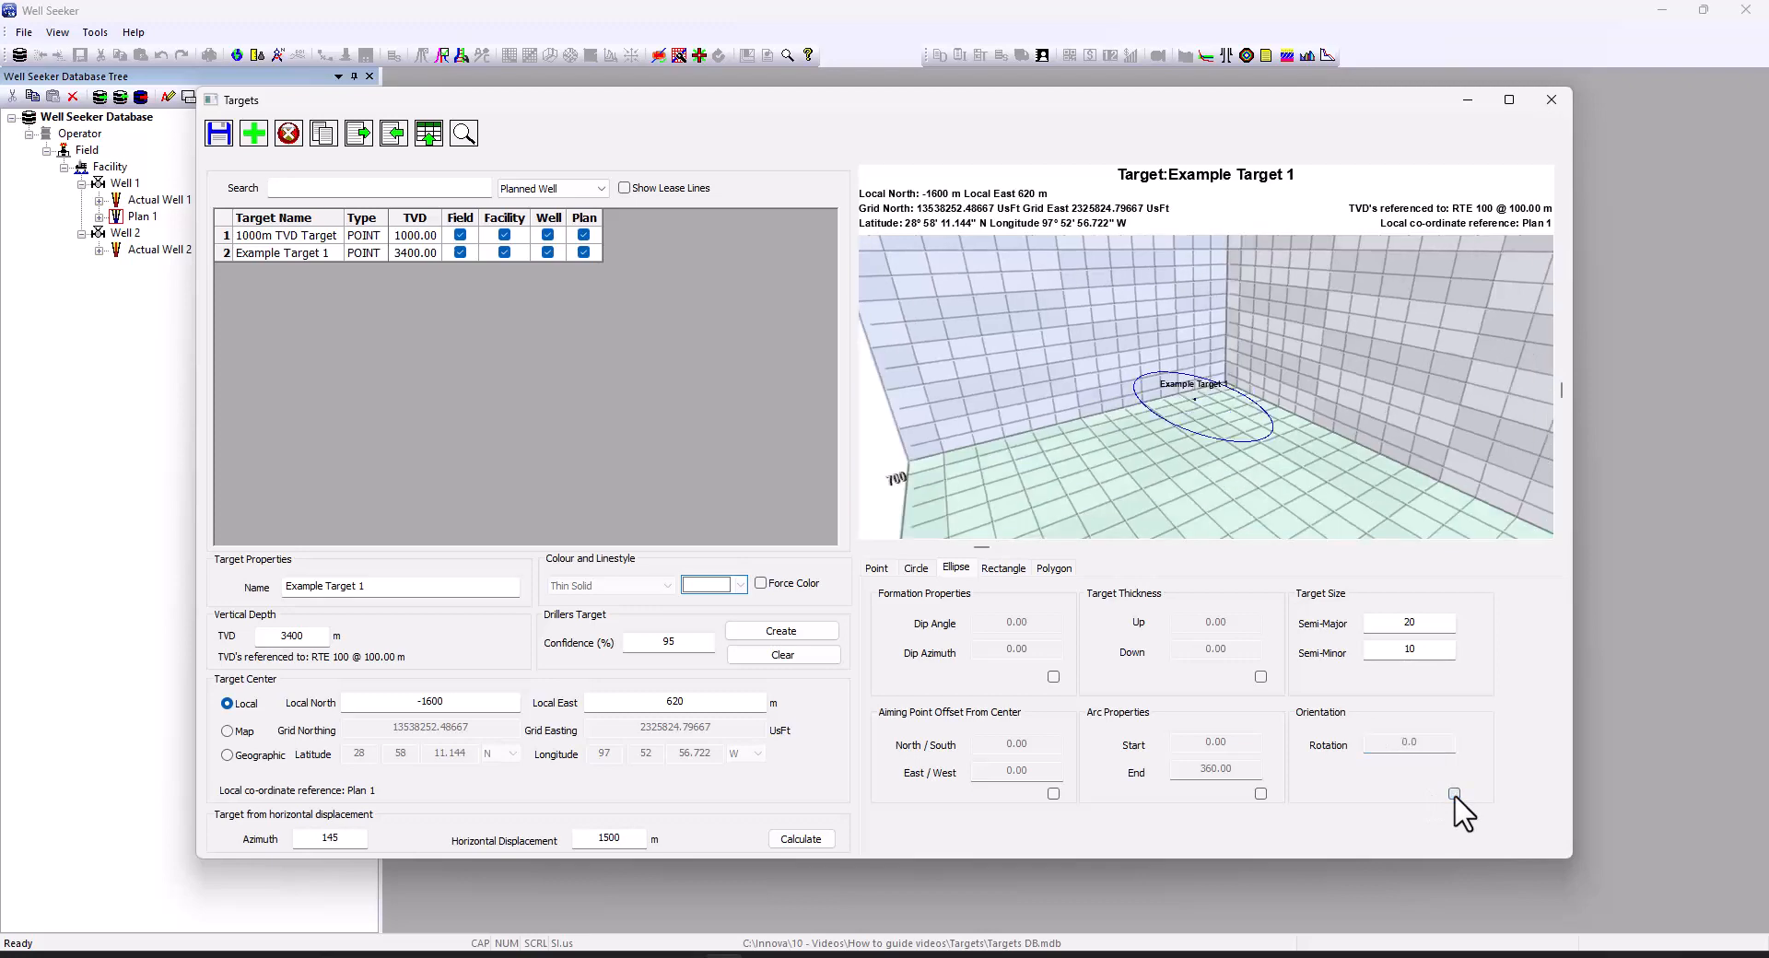
pyautogui.click(219, 134)
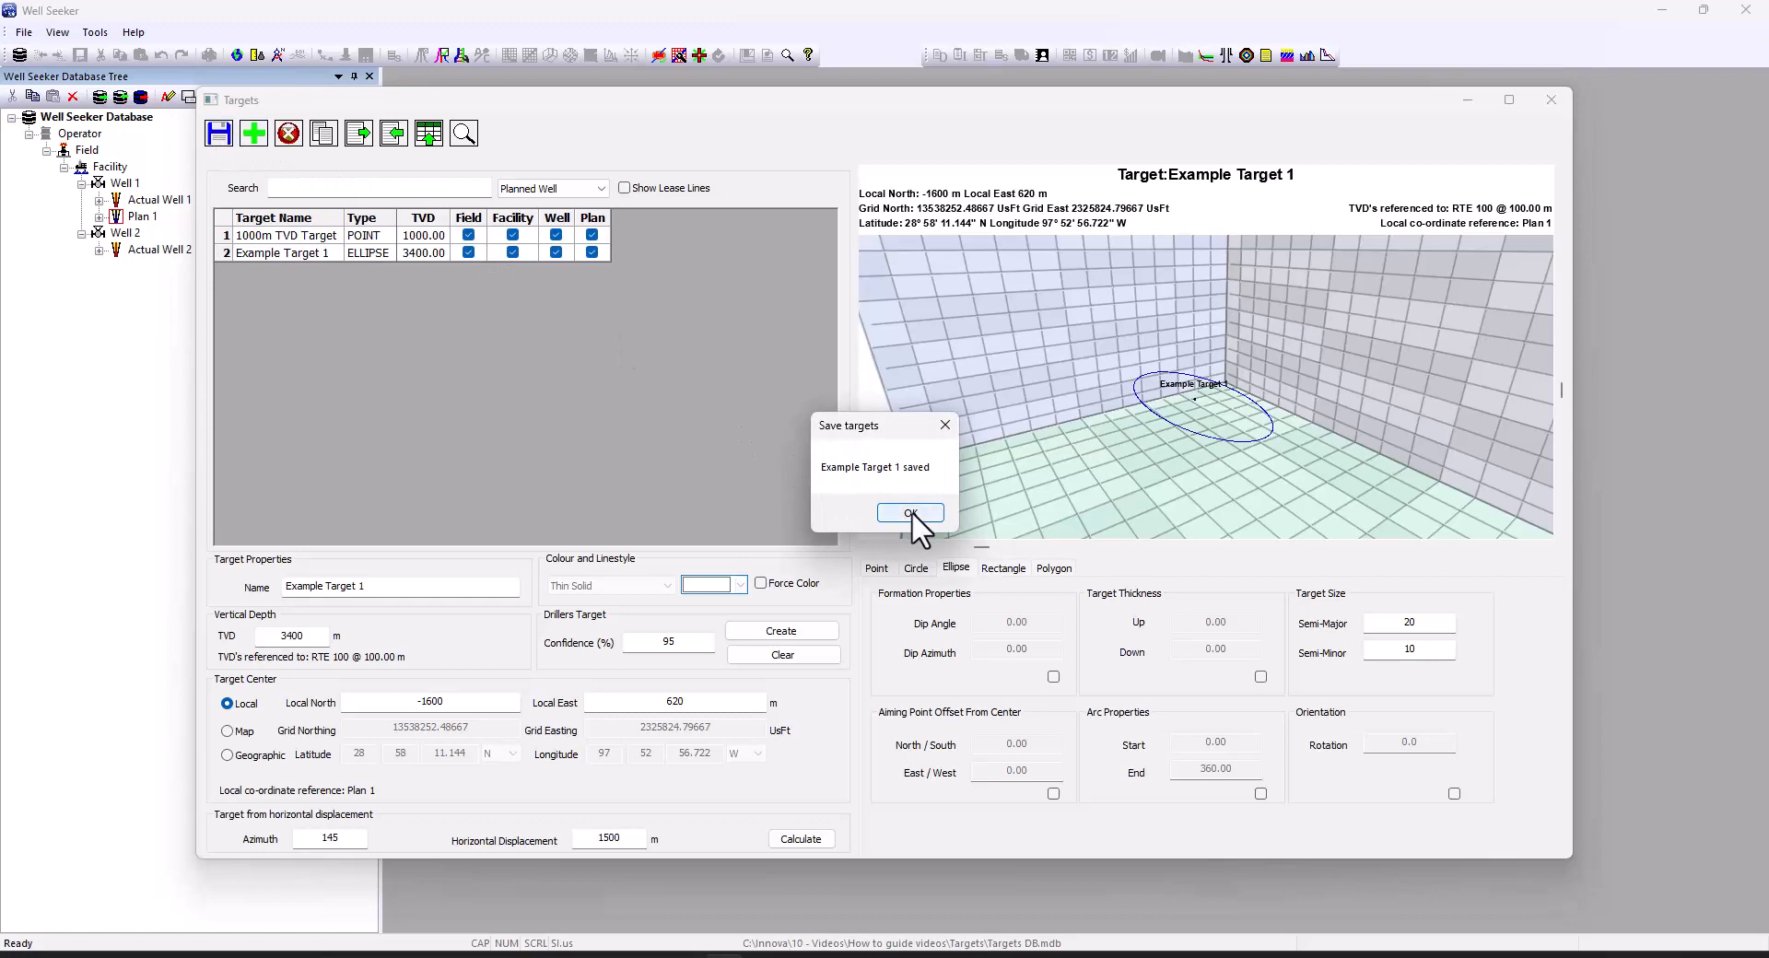
# Dismiss the Example Target 1 saved message and show the Polygon vertex entry
pyautogui.click(911, 513)
pyautogui.click(1054, 569)
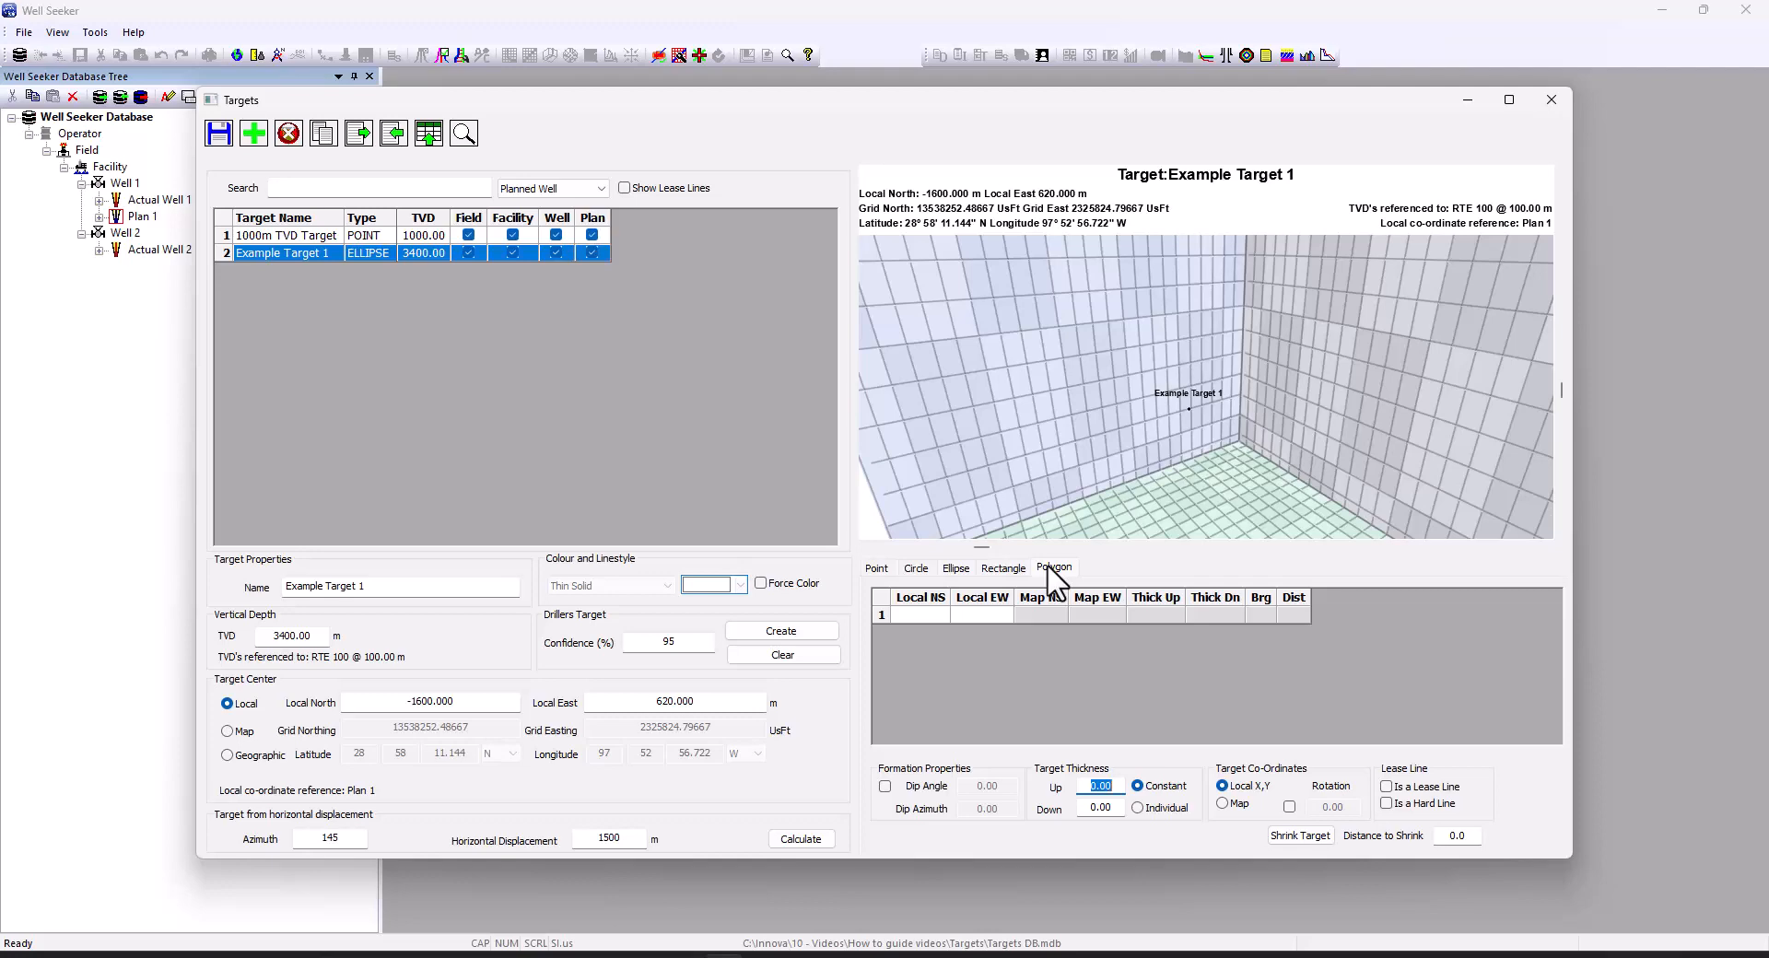
# Create a new target named 'Lease Line 1' at 3400 TVD without saving the previous one
pyautogui.click(256, 136)
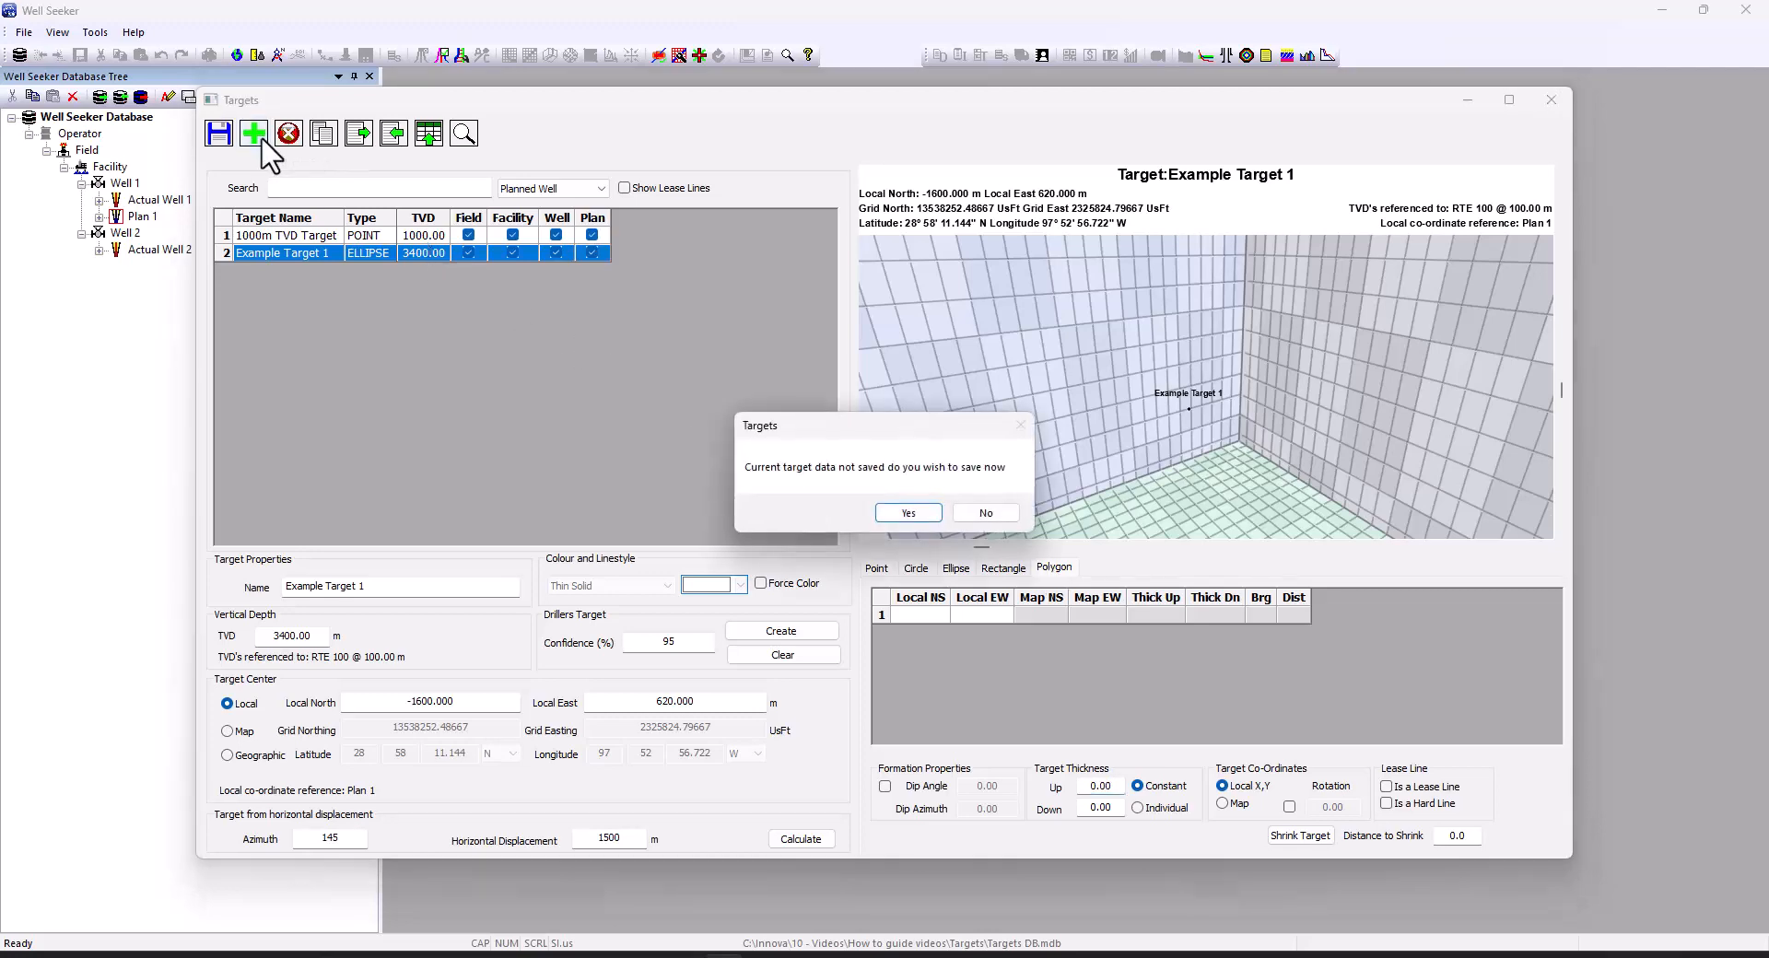
pyautogui.click(986, 514)
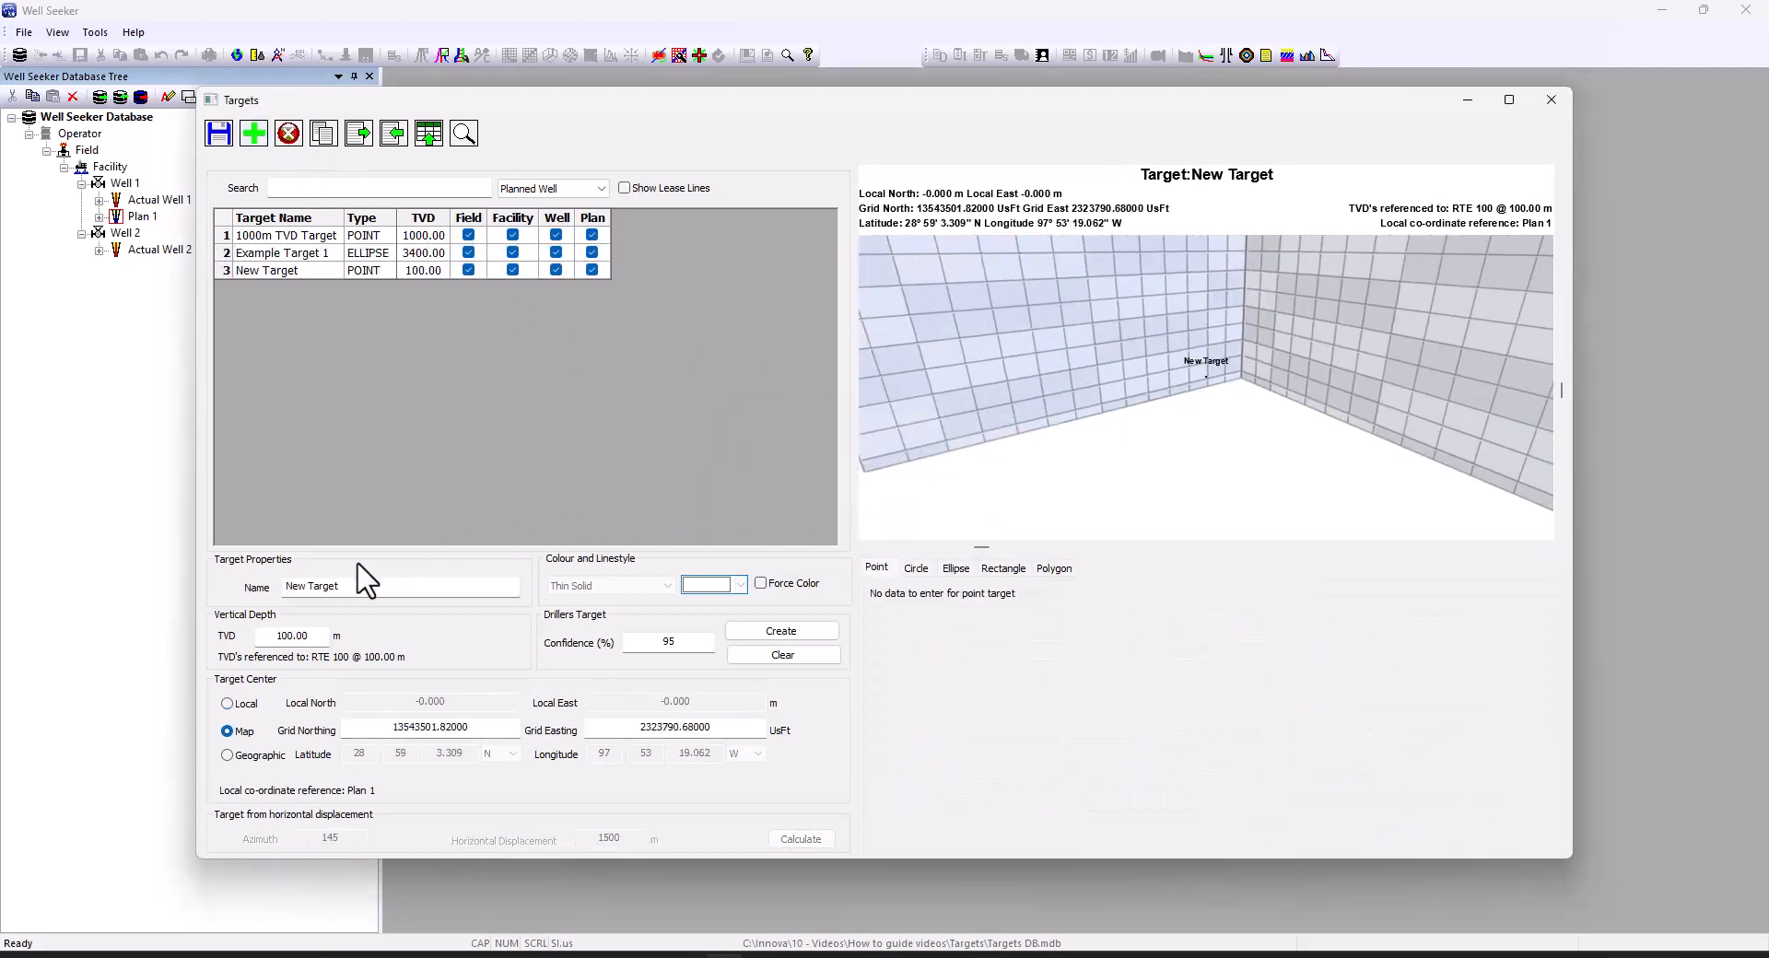
pyautogui.moveTo(340, 584); pyautogui.dragTo(250, 593)
pyautogui.write('Lease Line ')
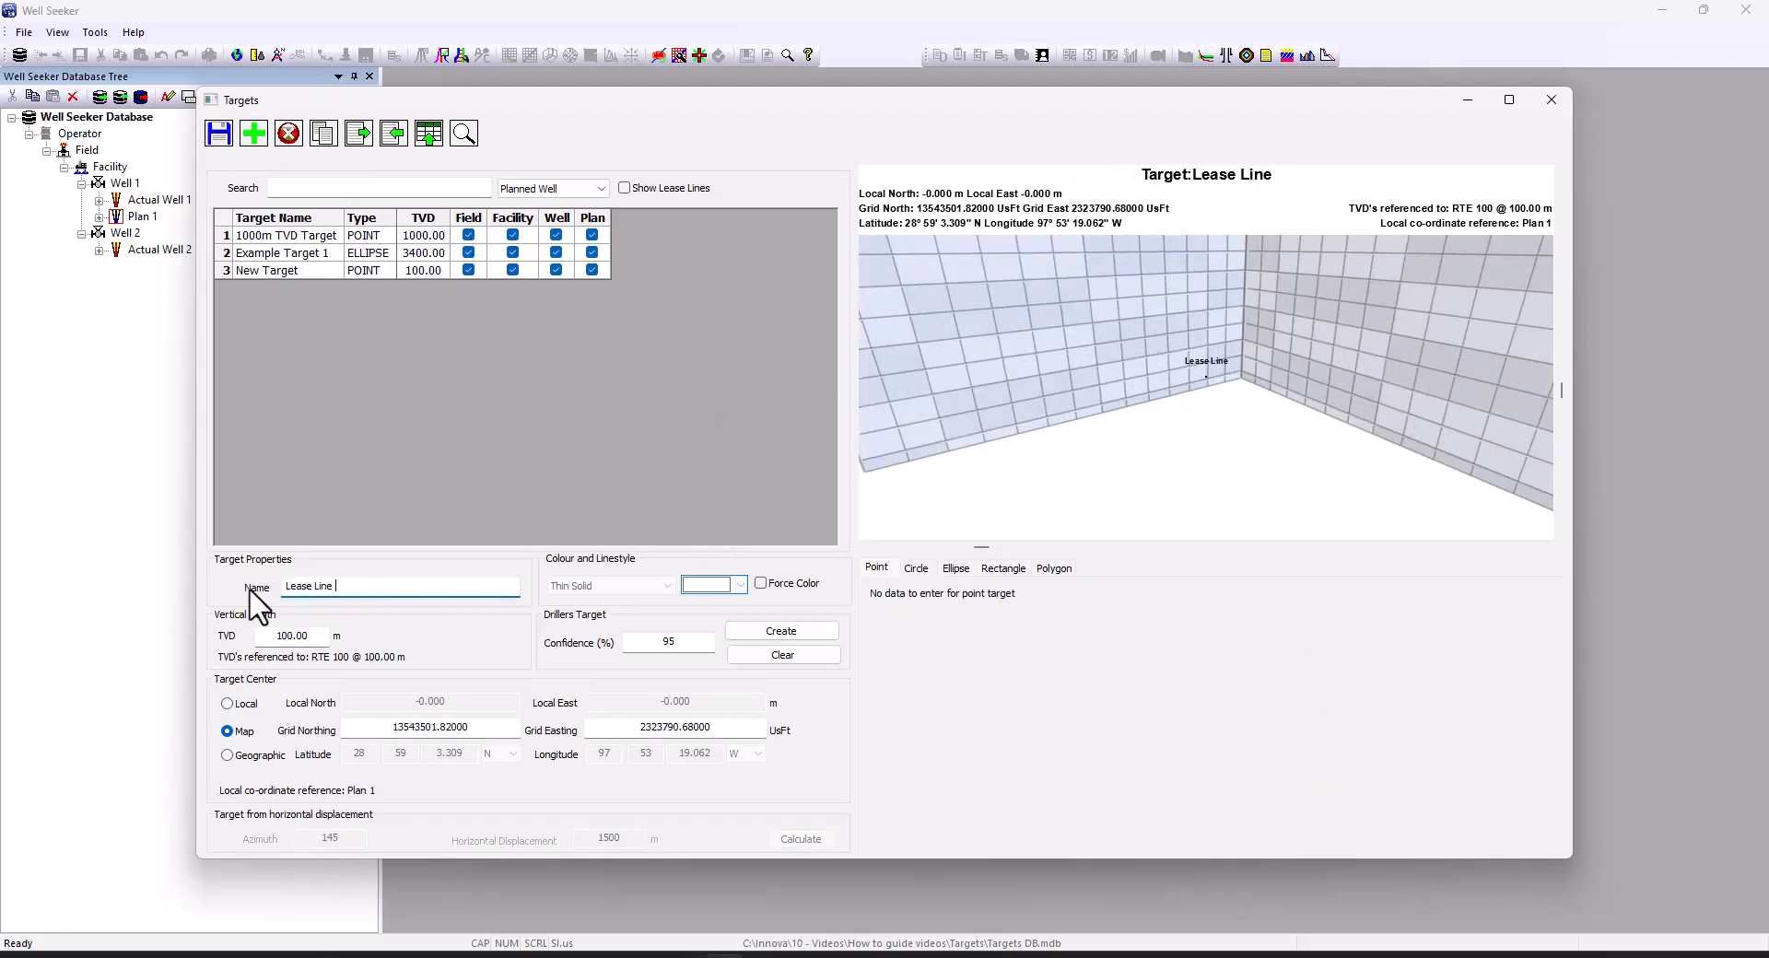
pyautogui.write('1')
pyautogui.click(314, 636)
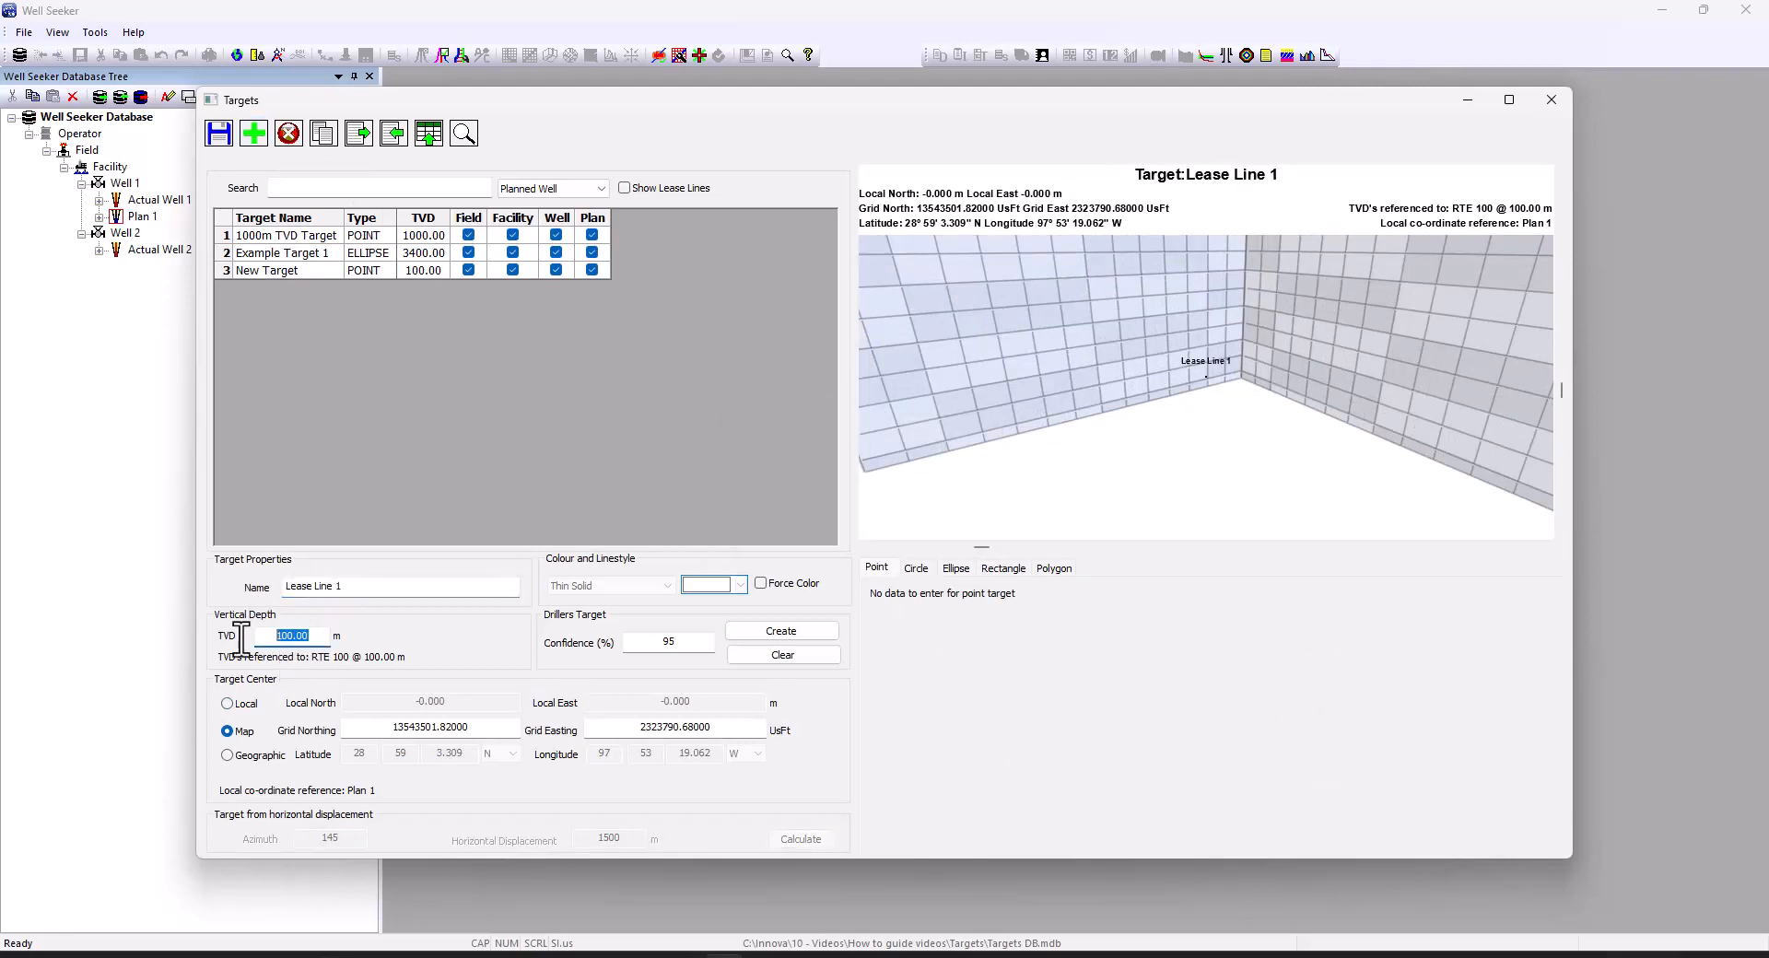
pyautogui.write('3400')
# Paste grid northing 13547960.972 and easting 2327767.42, and make the target a polygon
pyautogui.moveTo(475, 728); pyautogui.dragTo(362, 733)
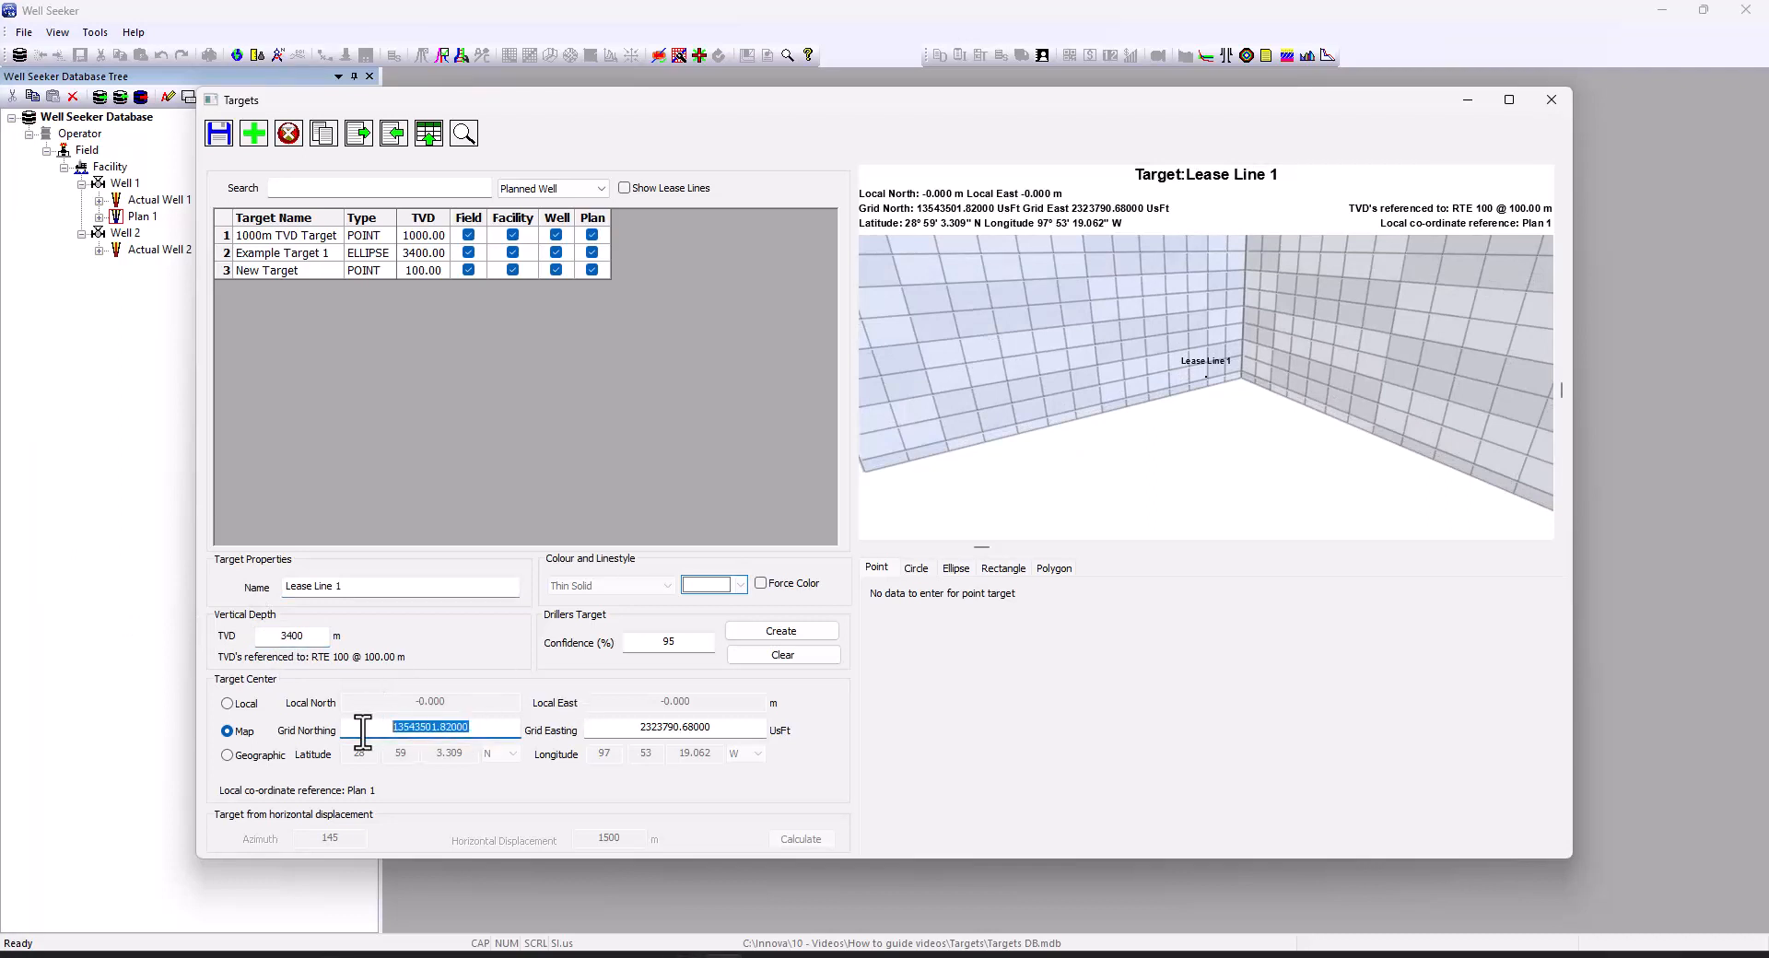
pyautogui.write('13547960.972')
pyautogui.moveTo(715, 733); pyautogui.dragTo(633, 734)
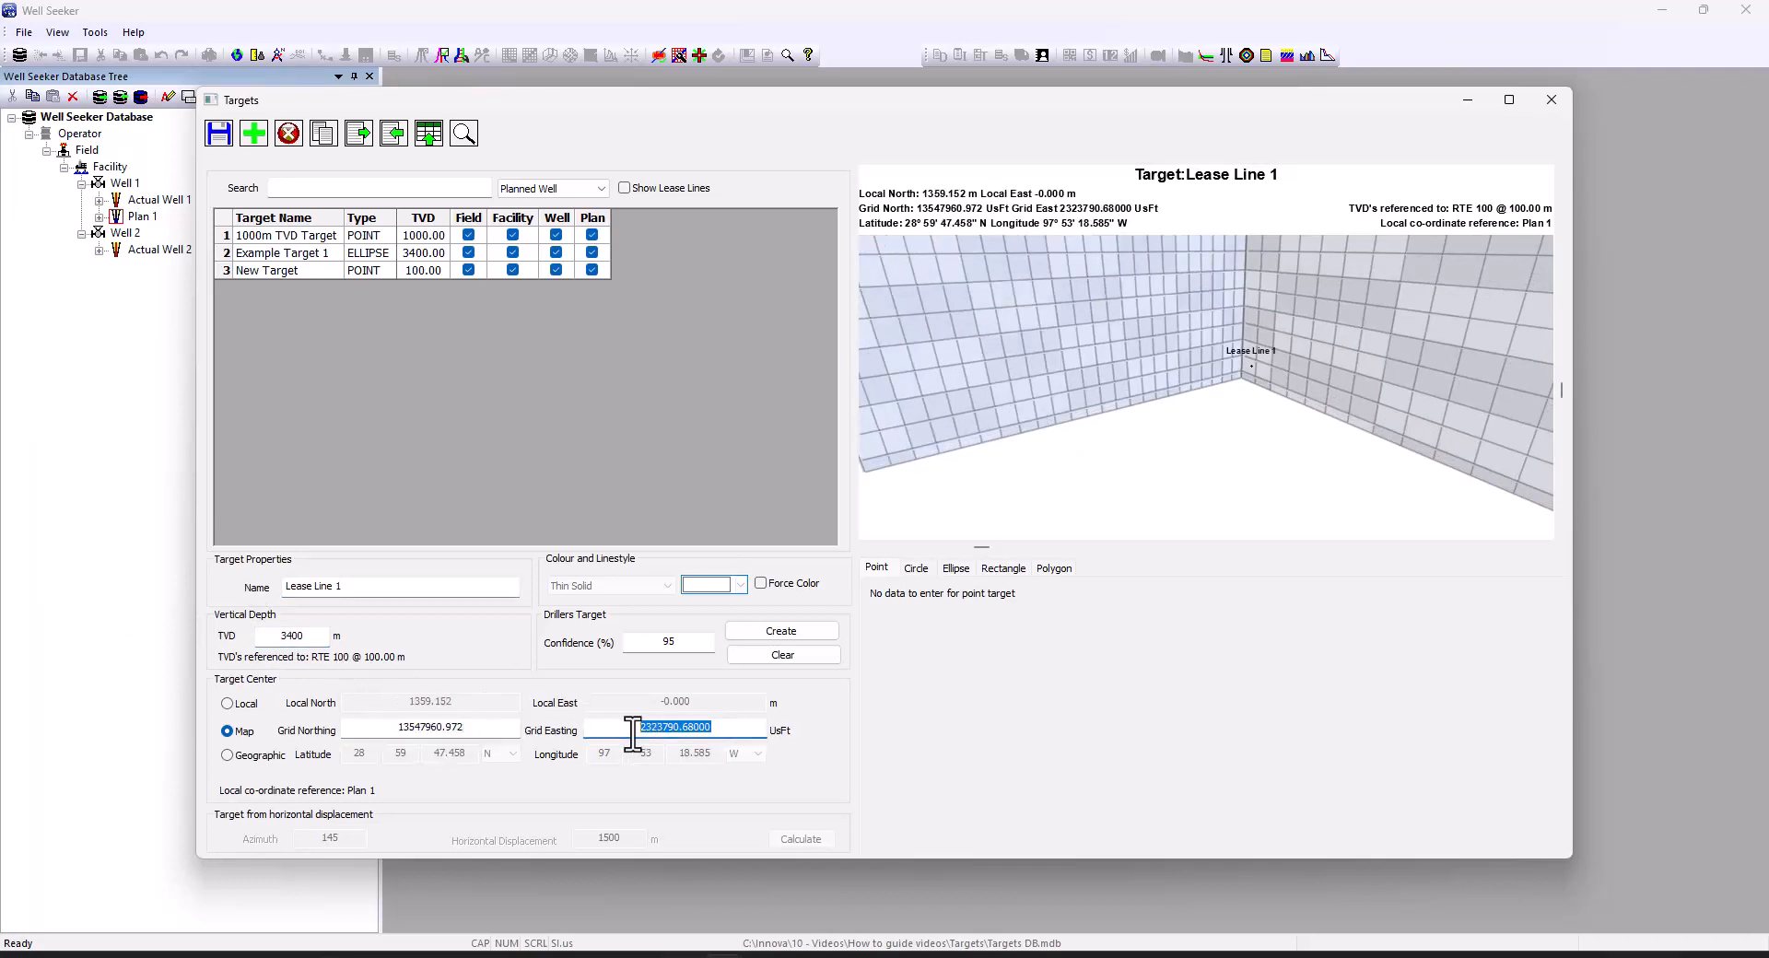
pyautogui.write('2327767.42')
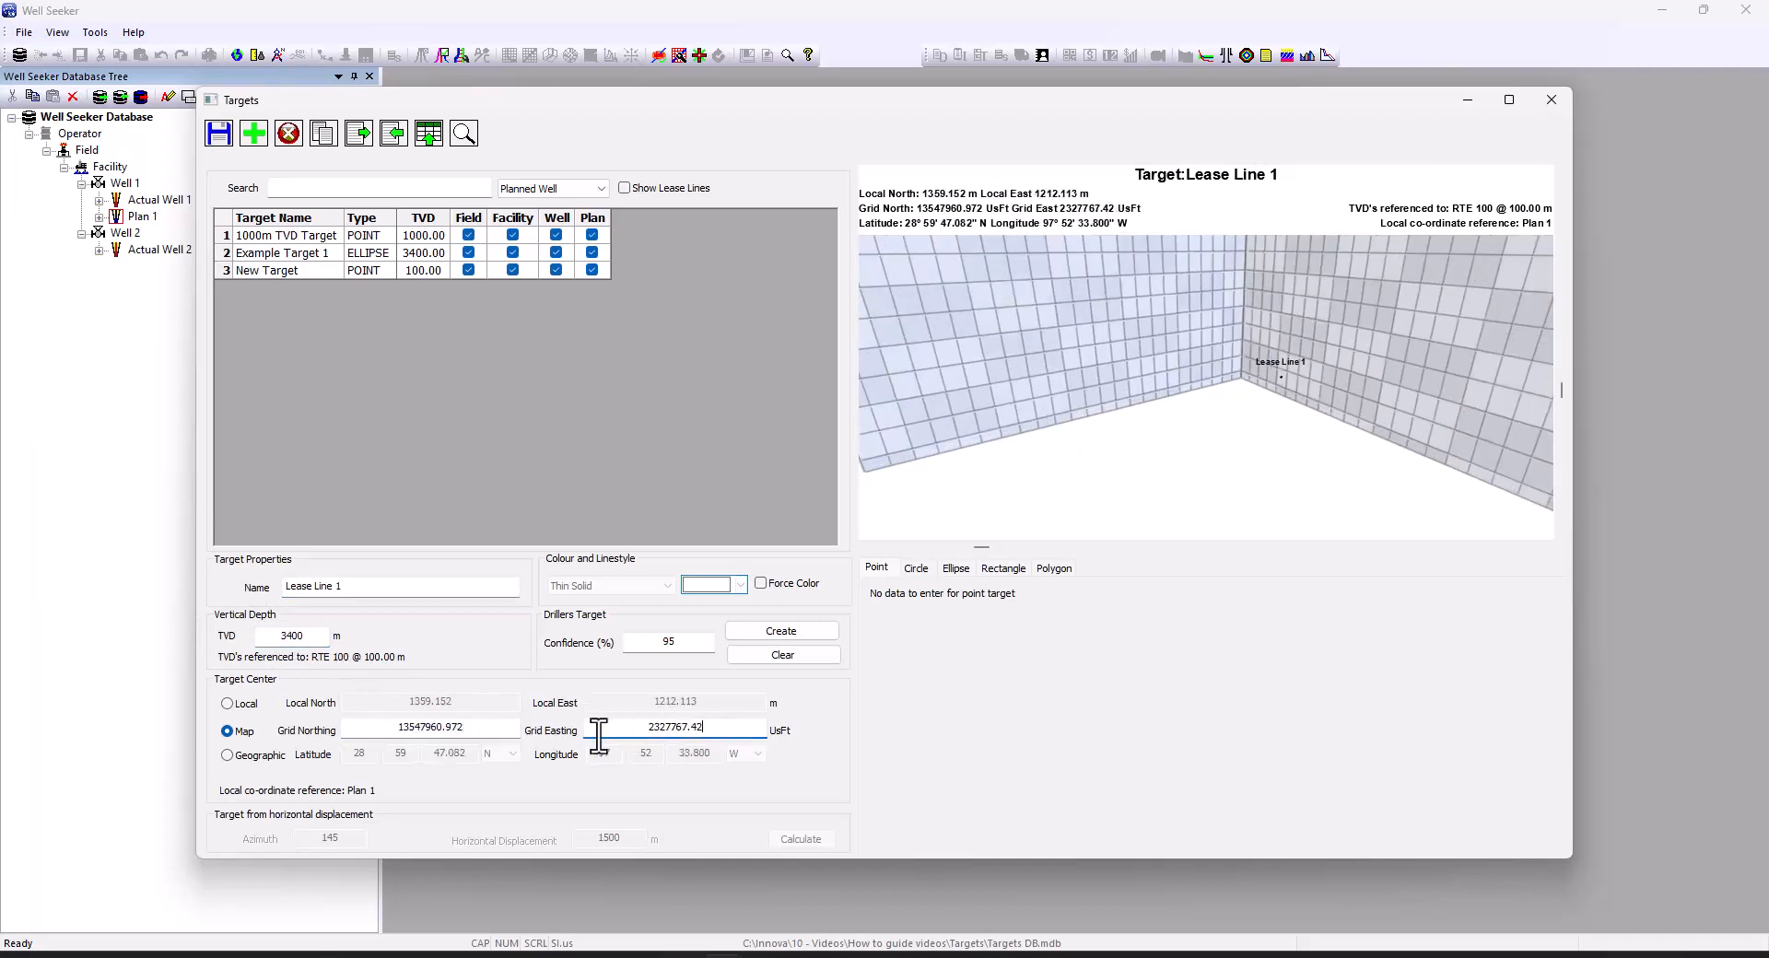
pyautogui.click(1065, 580)
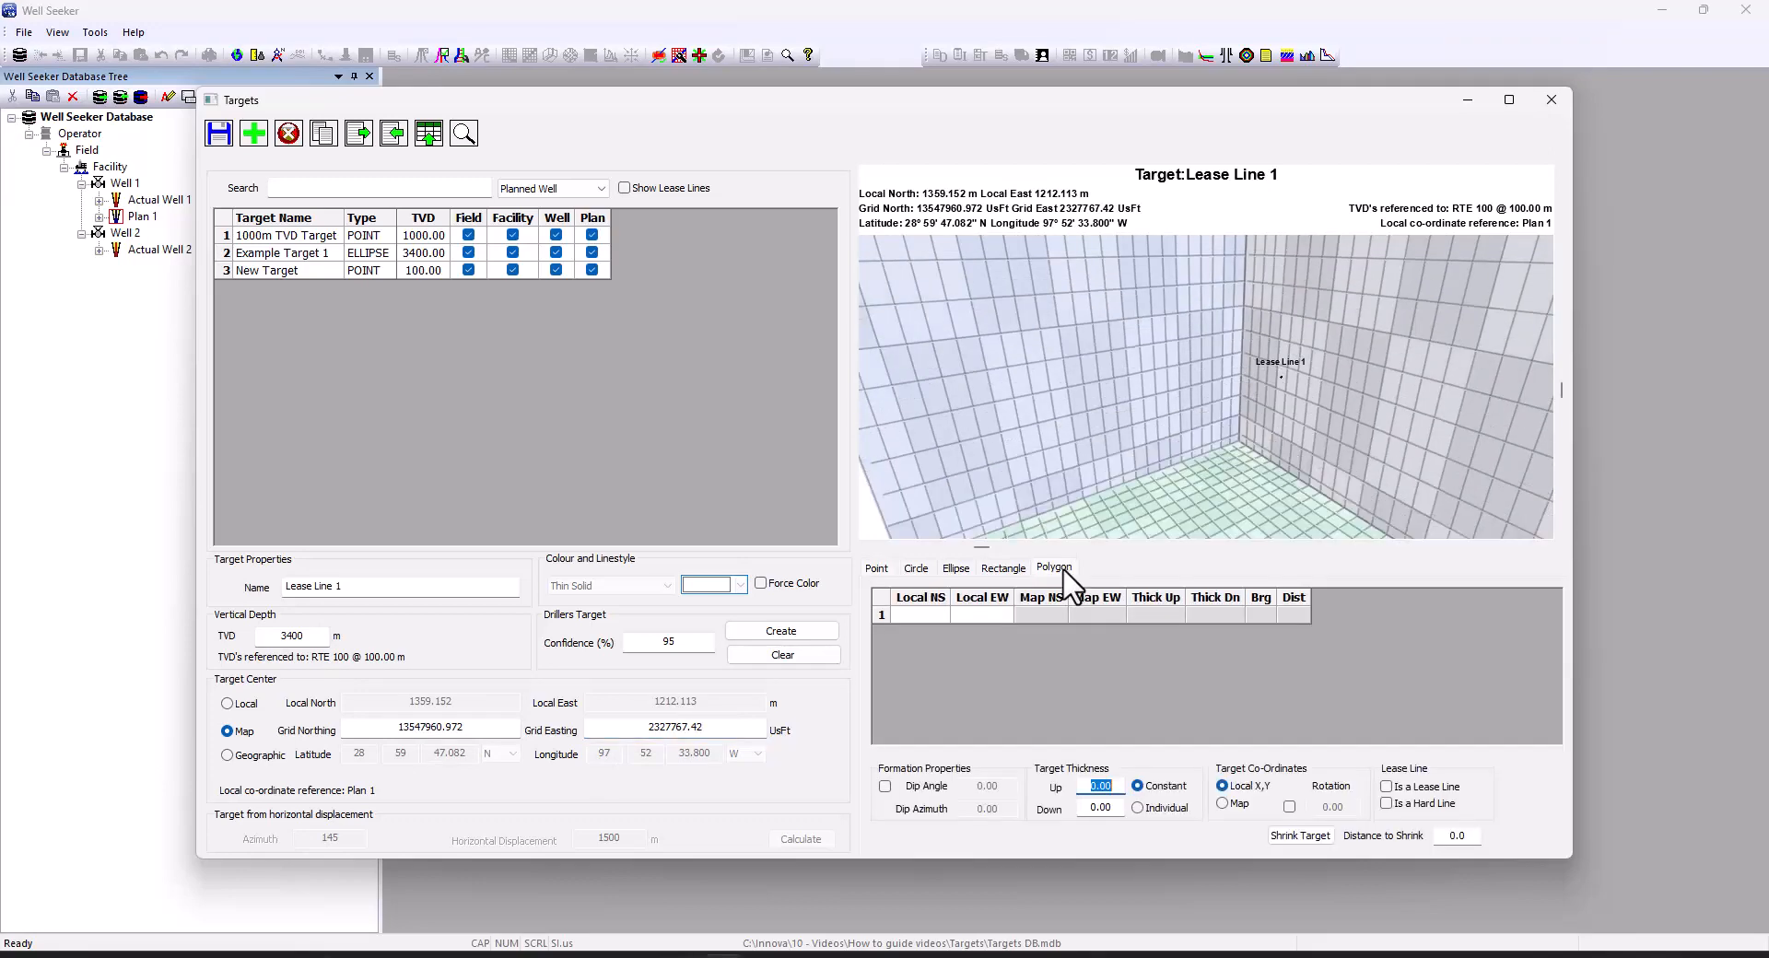
# Save Lease Line 1 as a polygon target and set its target coordinates to Map
pyautogui.click(218, 134)
pyautogui.click(899, 512)
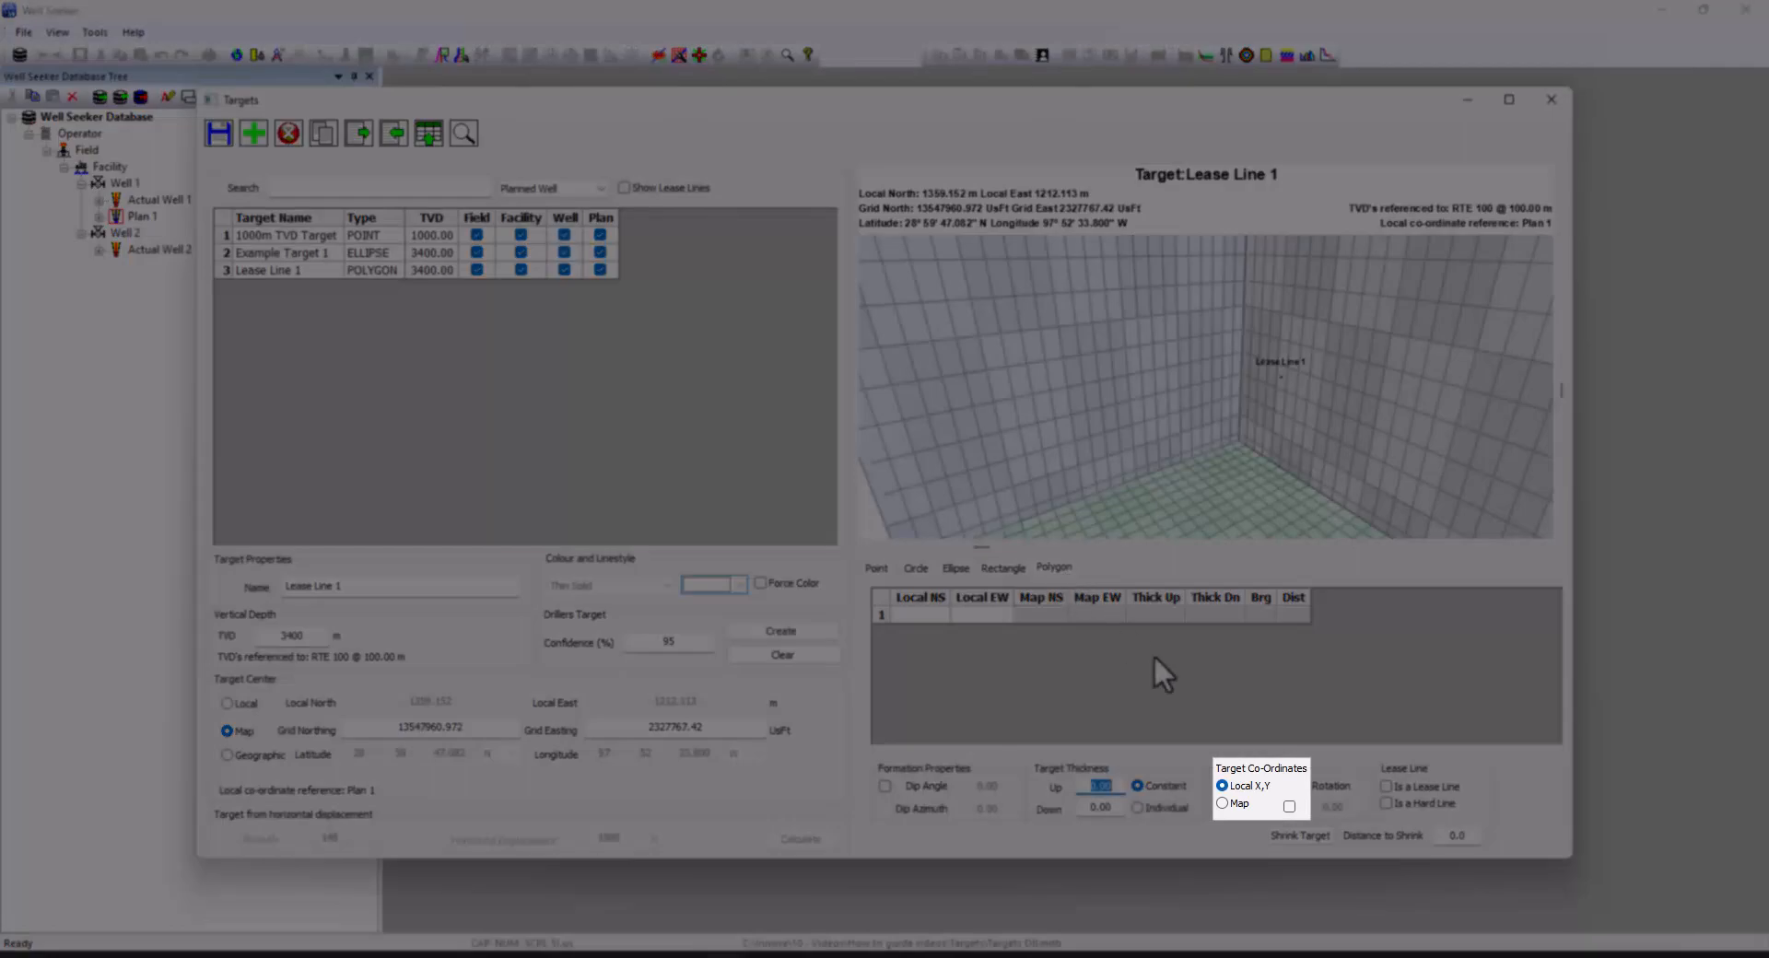
pyautogui.click(1228, 806)
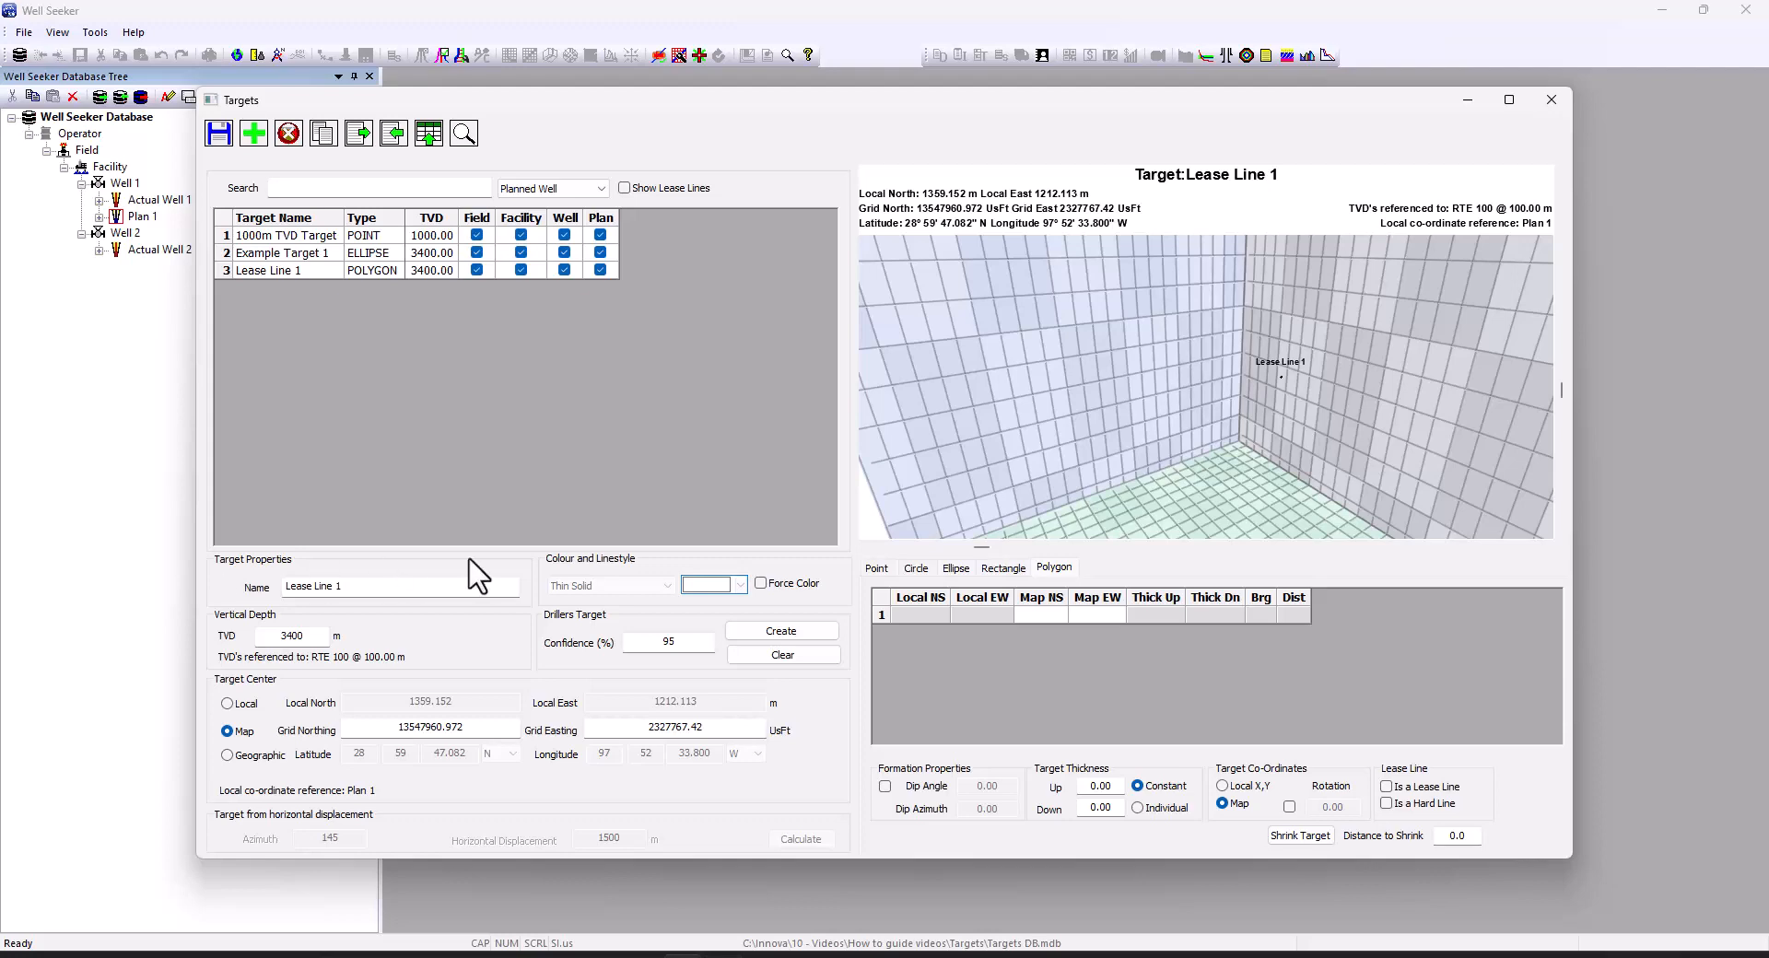
# Paste the eight map NS/EW vertex coordinates into the Lease Line 1 polygon grid and save
pyautogui.write('13544006.92\t2321635.27 13544728.46\t2322870.79 13544371.18\t2323075.24 13544607.28\t2323508.90 13539560.96\t2327062.05 13537800.02\t2325681.76 13543168.65\t2321901.69 13543306.97\t2322056.04')
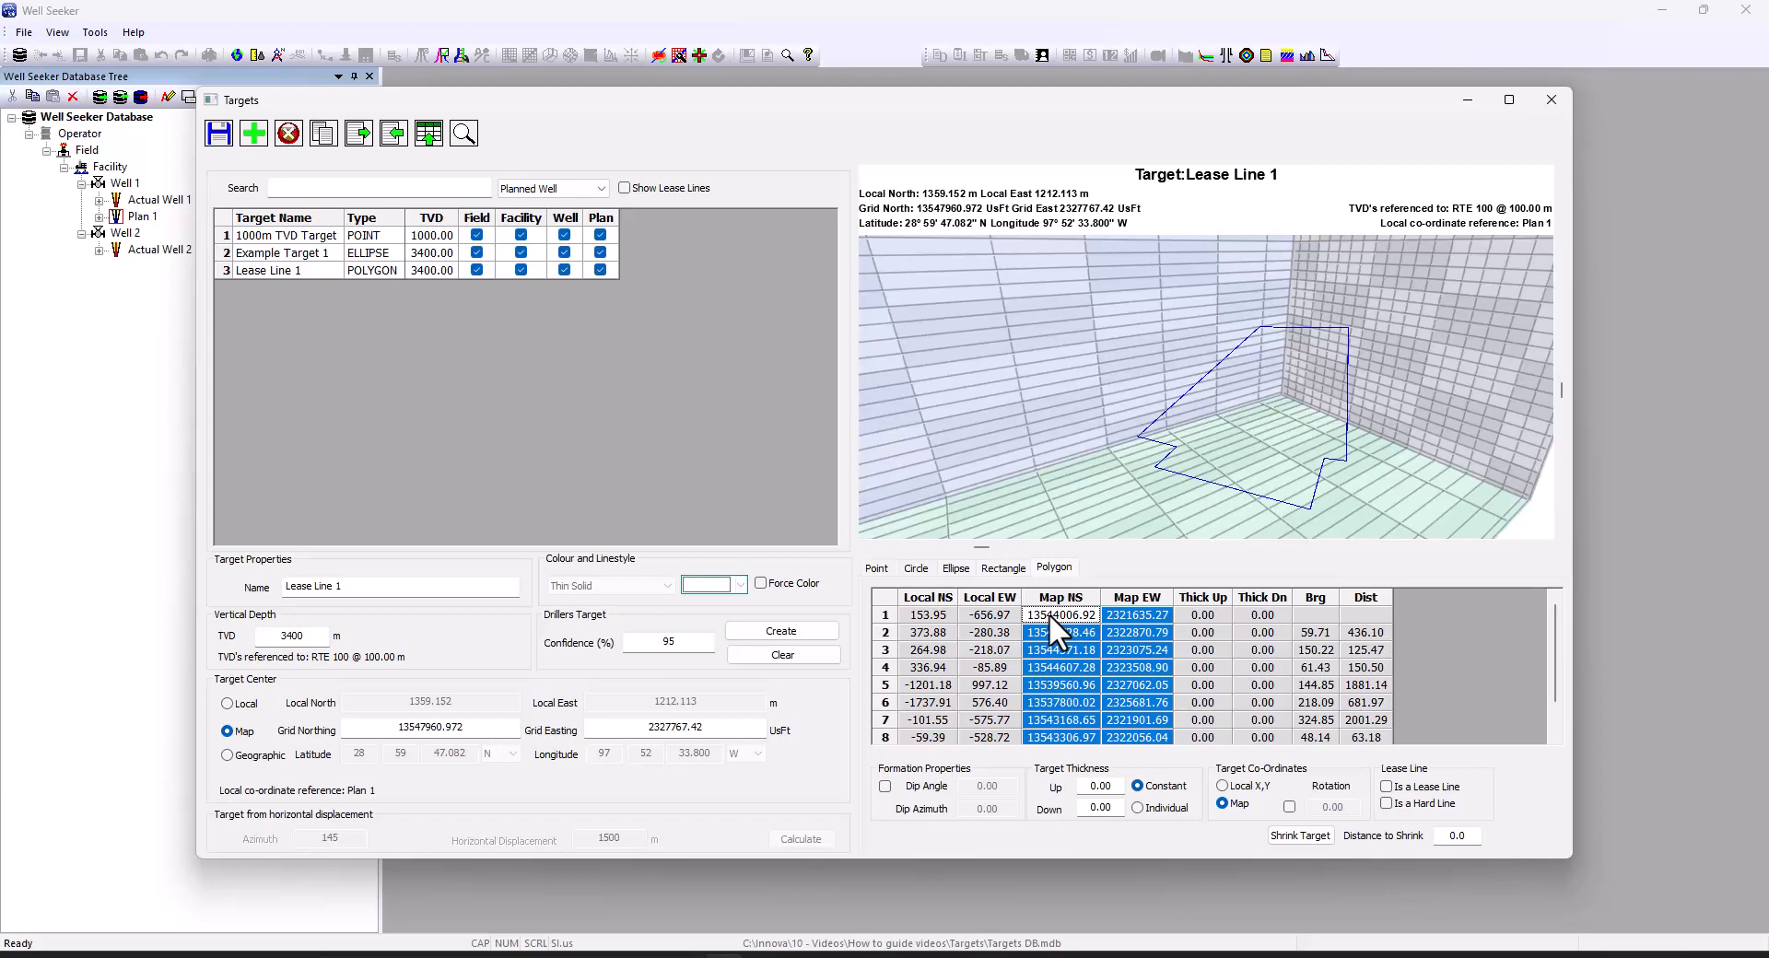
pyautogui.scroll(-1, 1049, 612)
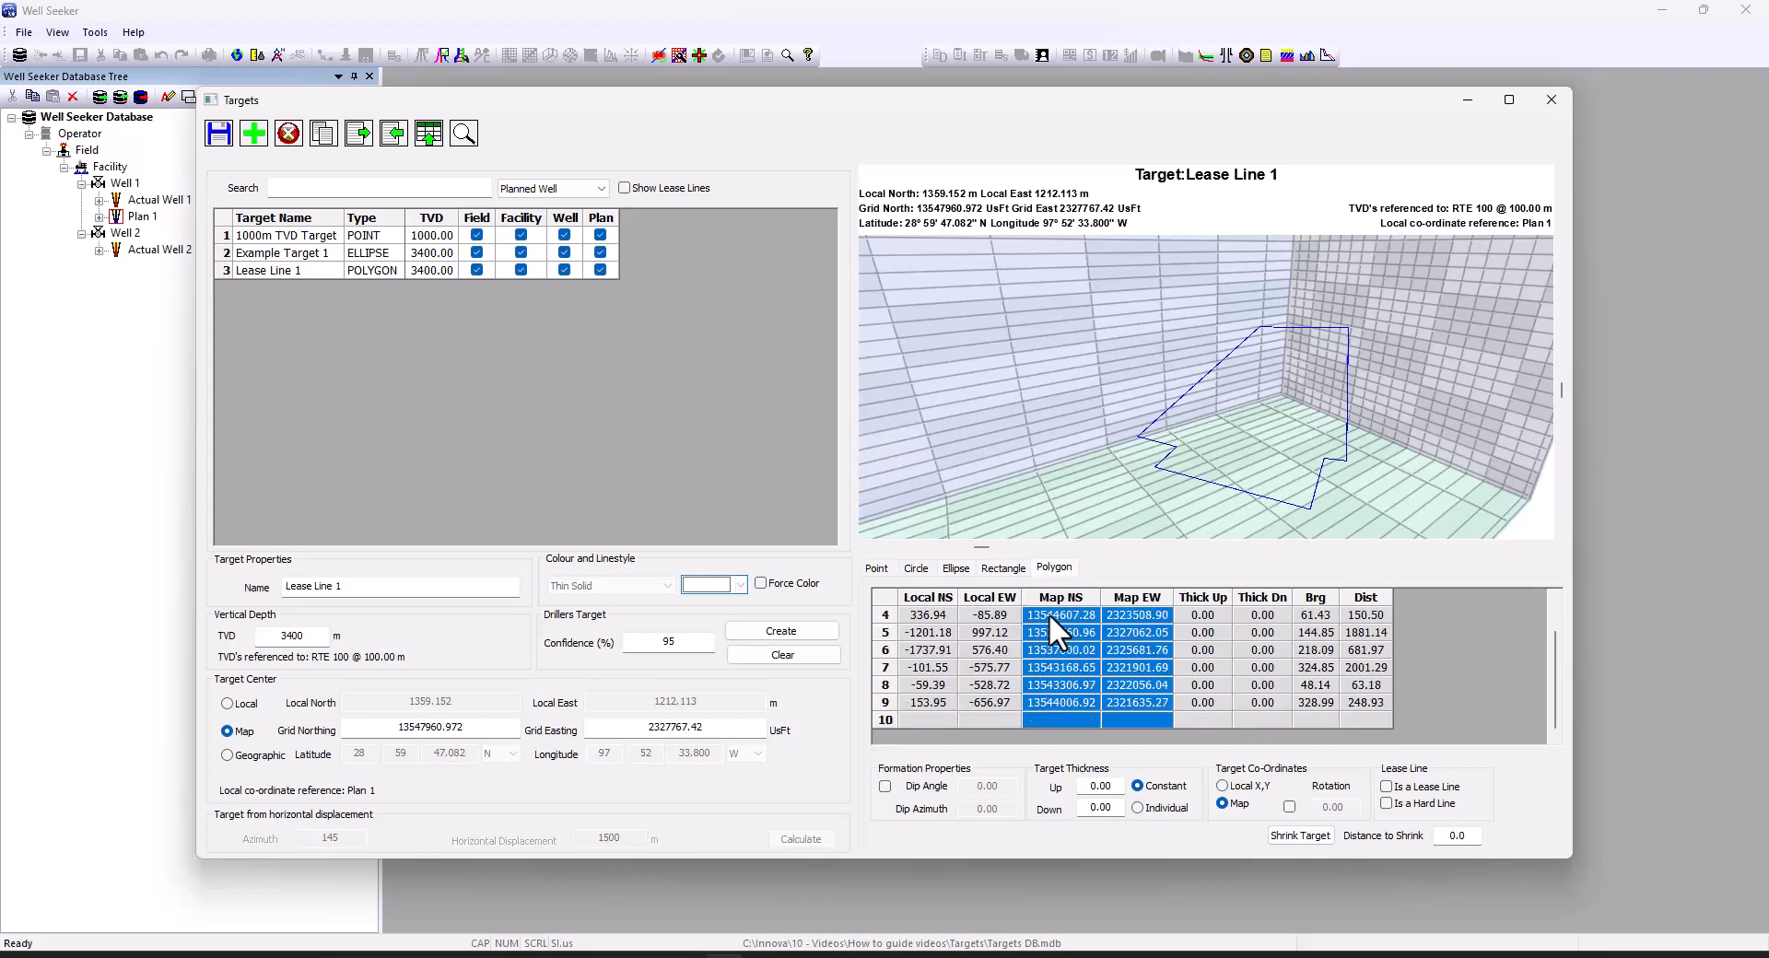
pyautogui.scroll(1, 1048, 612)
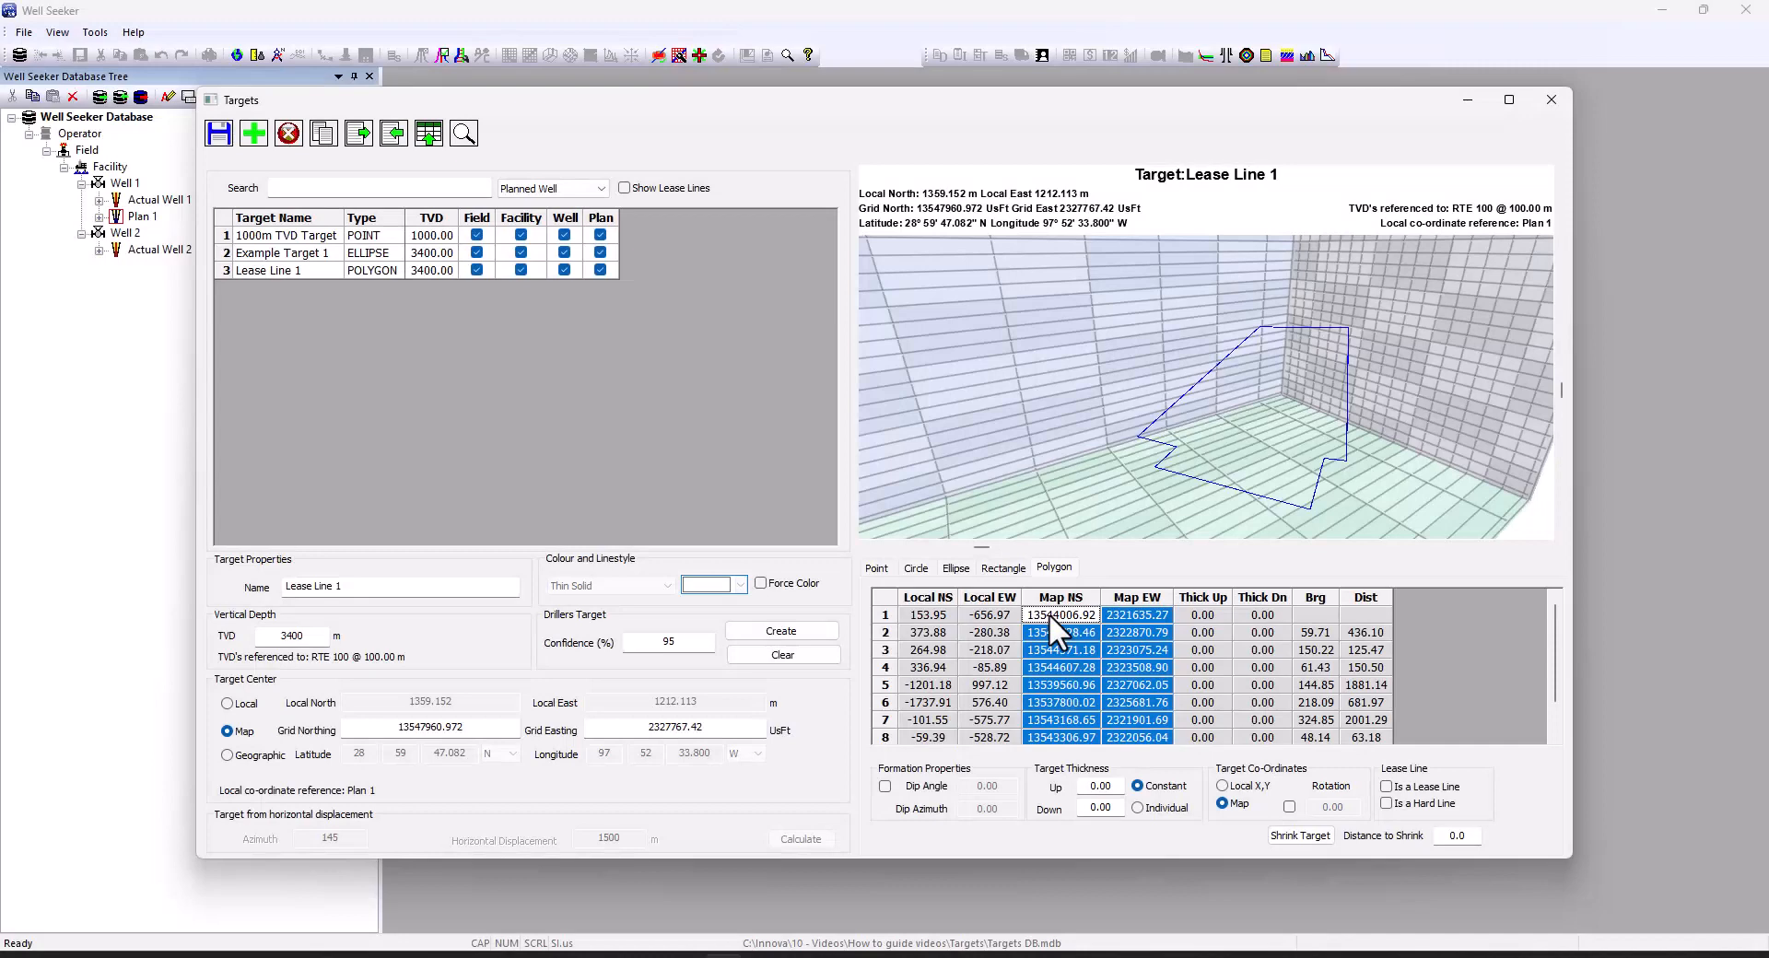
pyautogui.click(223, 143)
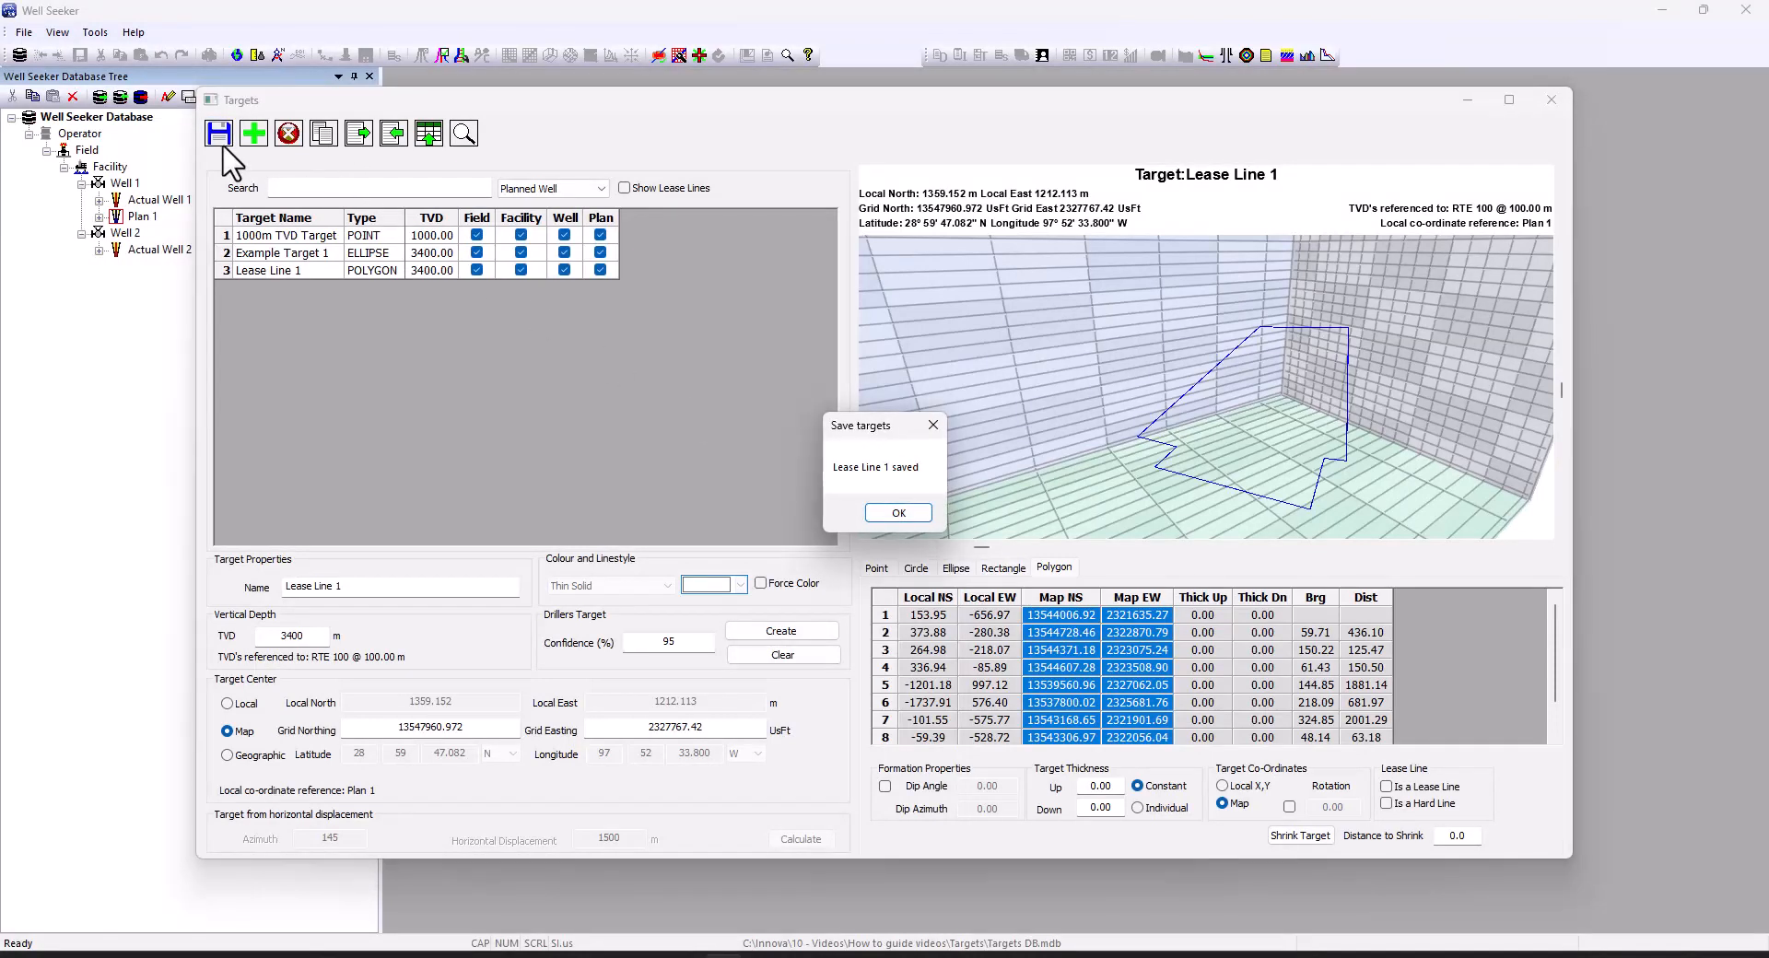
# Tick Is a Lease Line for Lease Line 1, save it, and close the Targets window
pyautogui.click(898, 513)
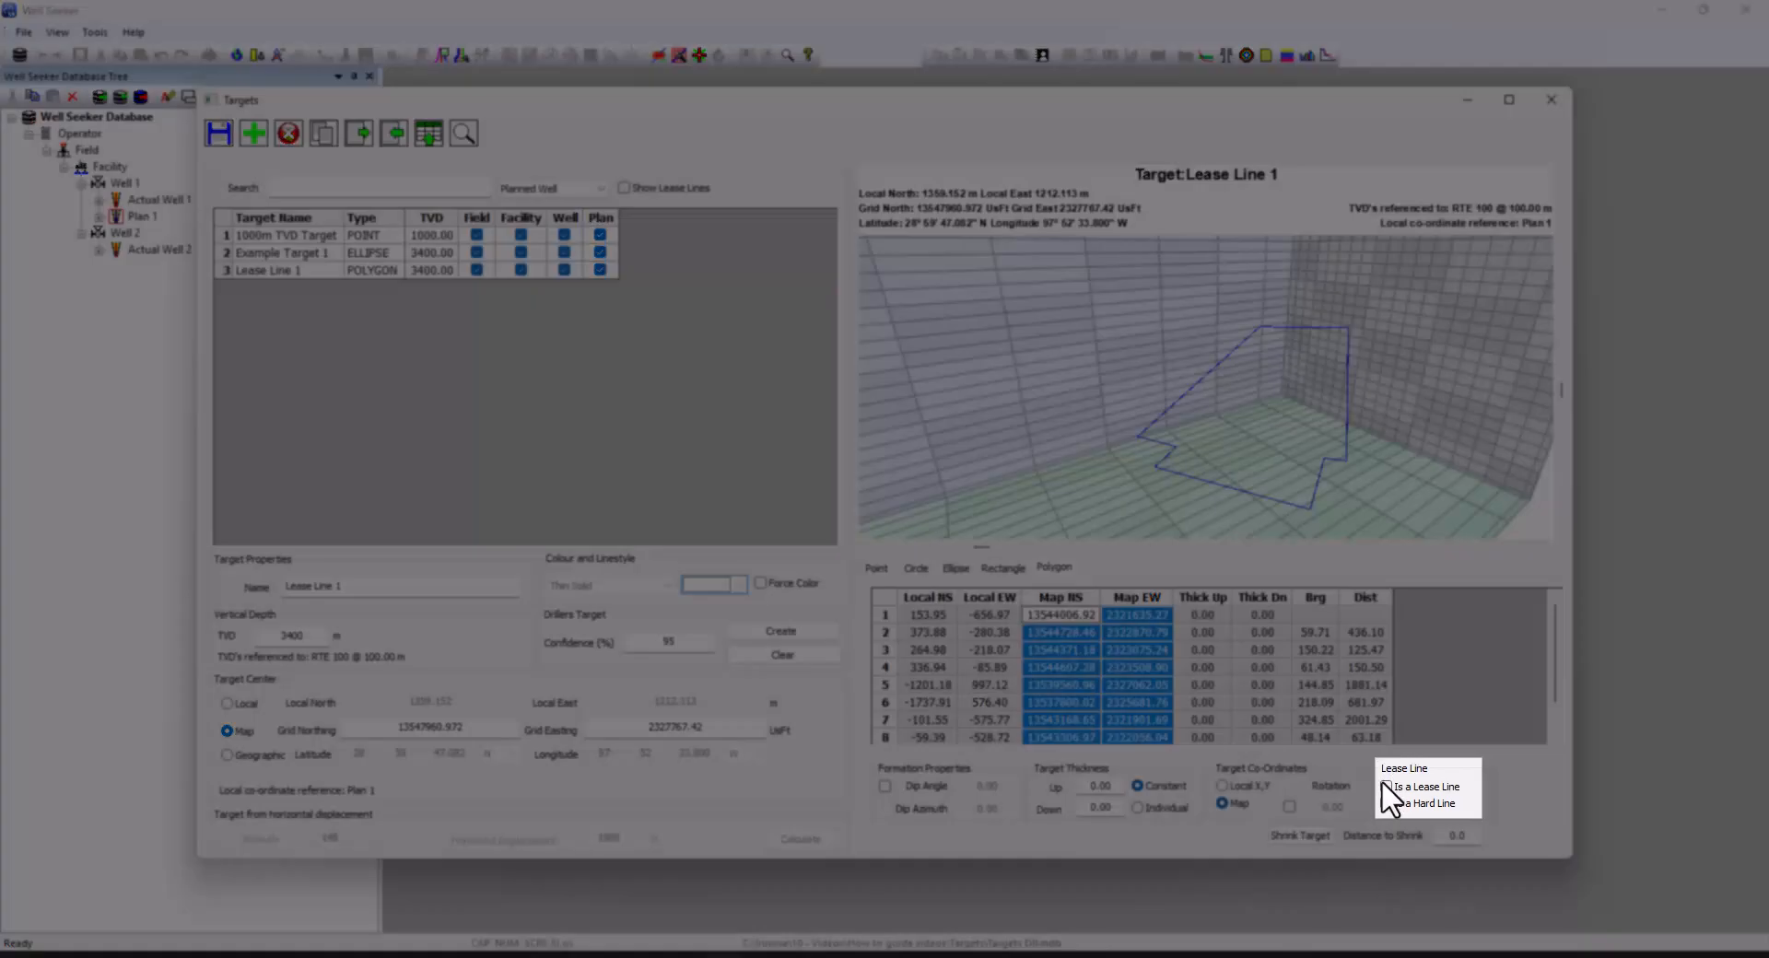
pyautogui.click(1384, 792)
pyautogui.click(218, 135)
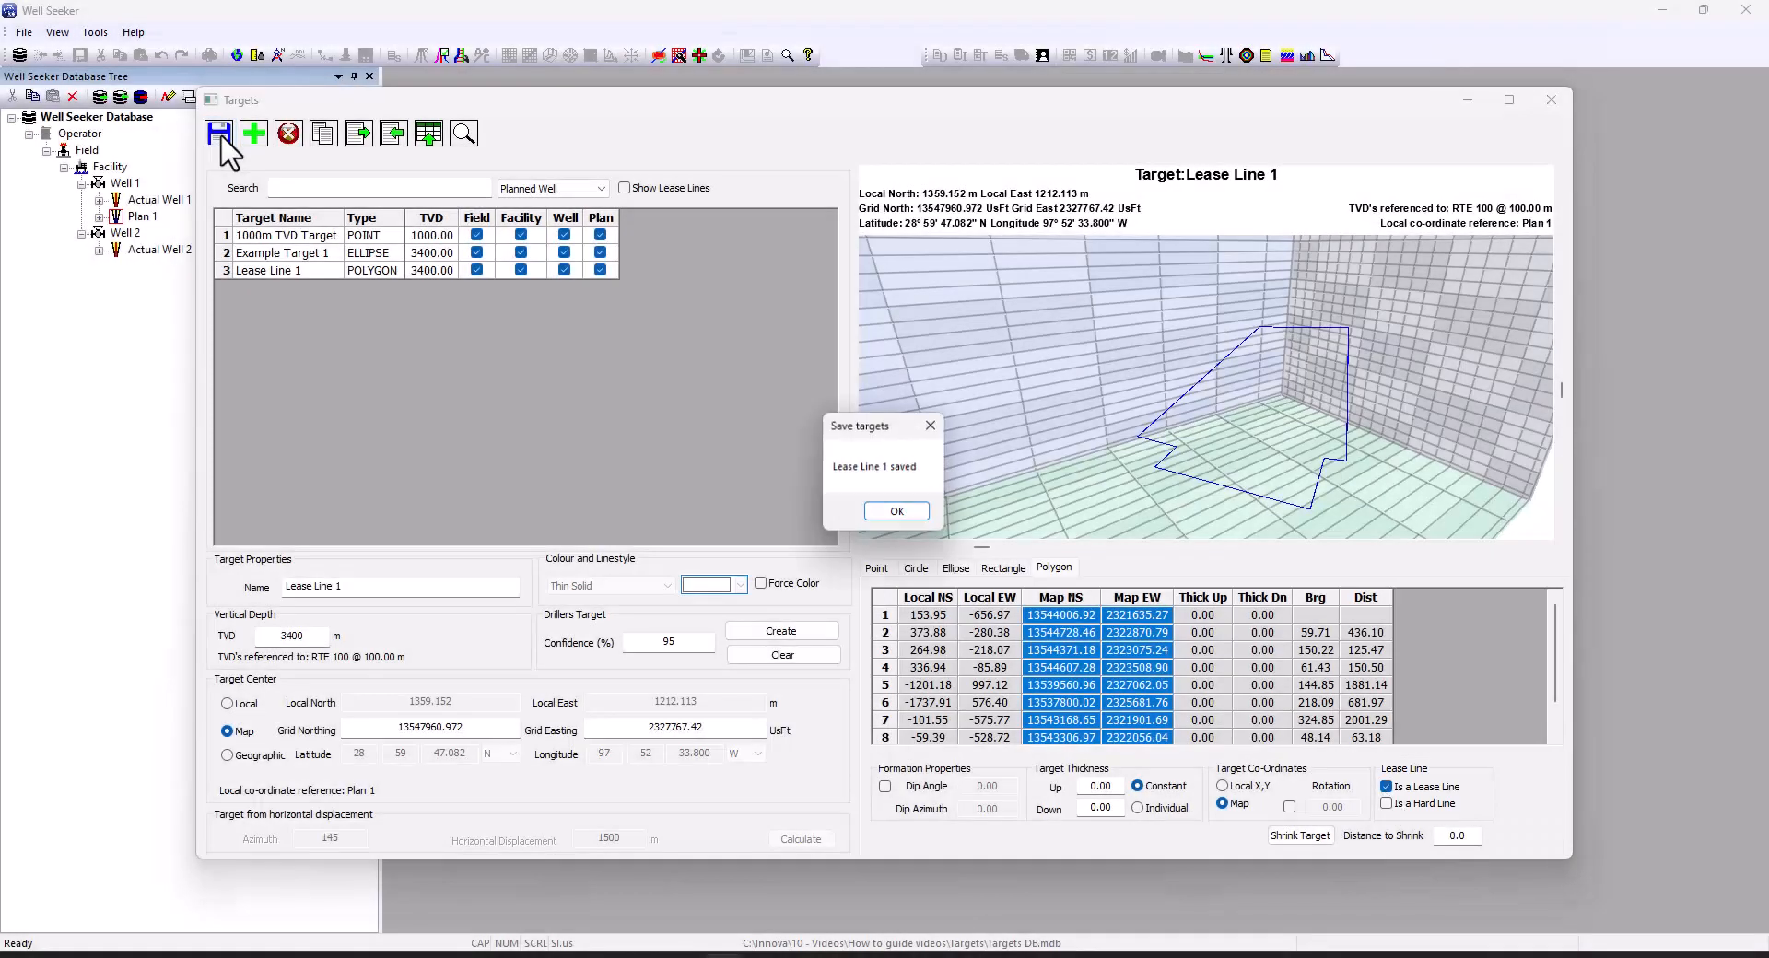
pyautogui.click(896, 514)
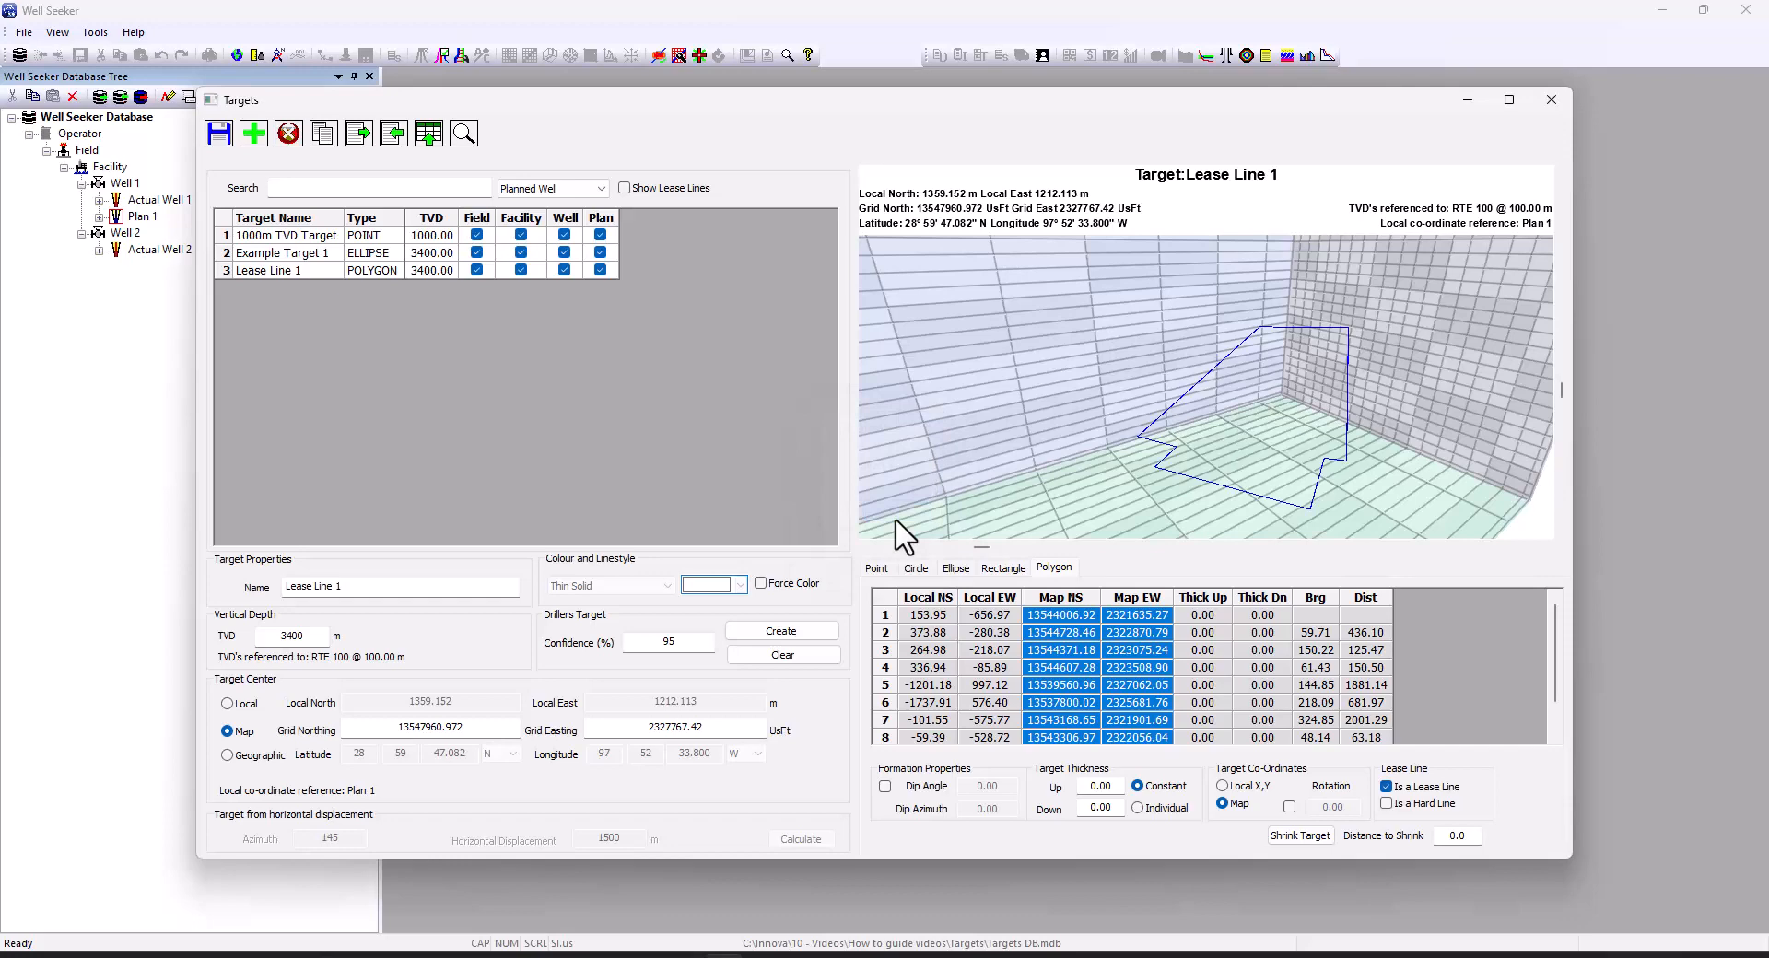
pyautogui.click(1551, 100)
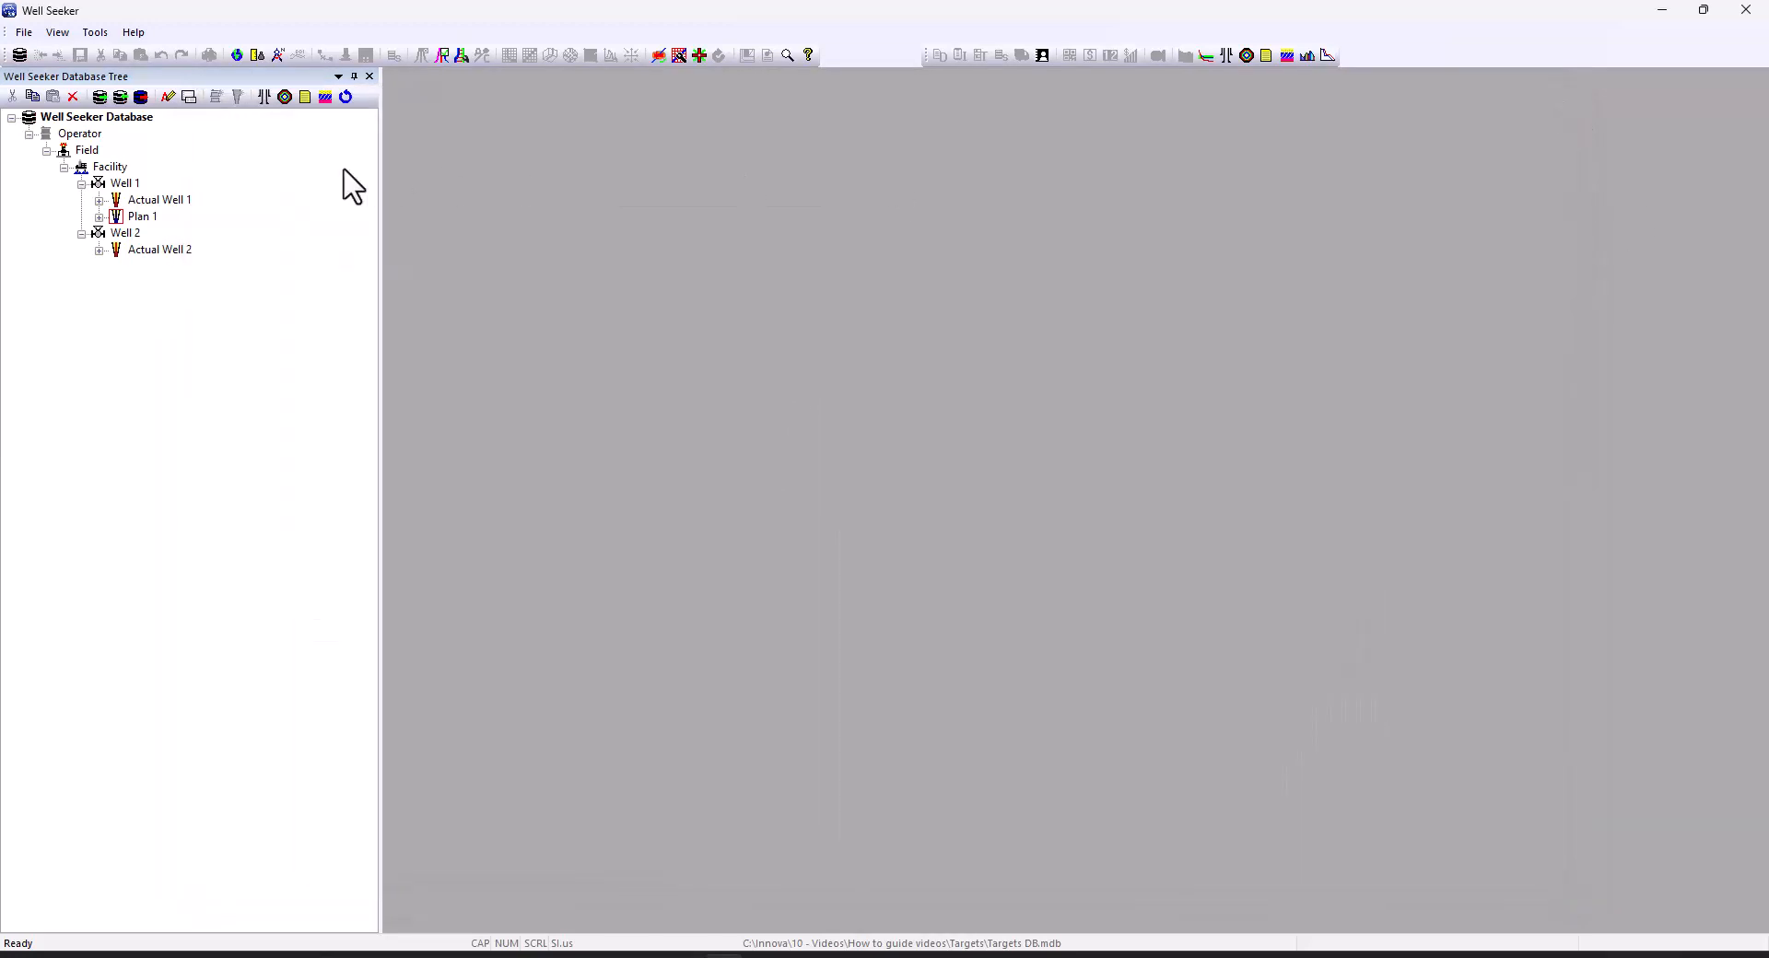
# Open Plan 1's targets list with Show Lease Lines ticked
pyautogui.rightClick(145, 217)
pyautogui.click(208, 414)
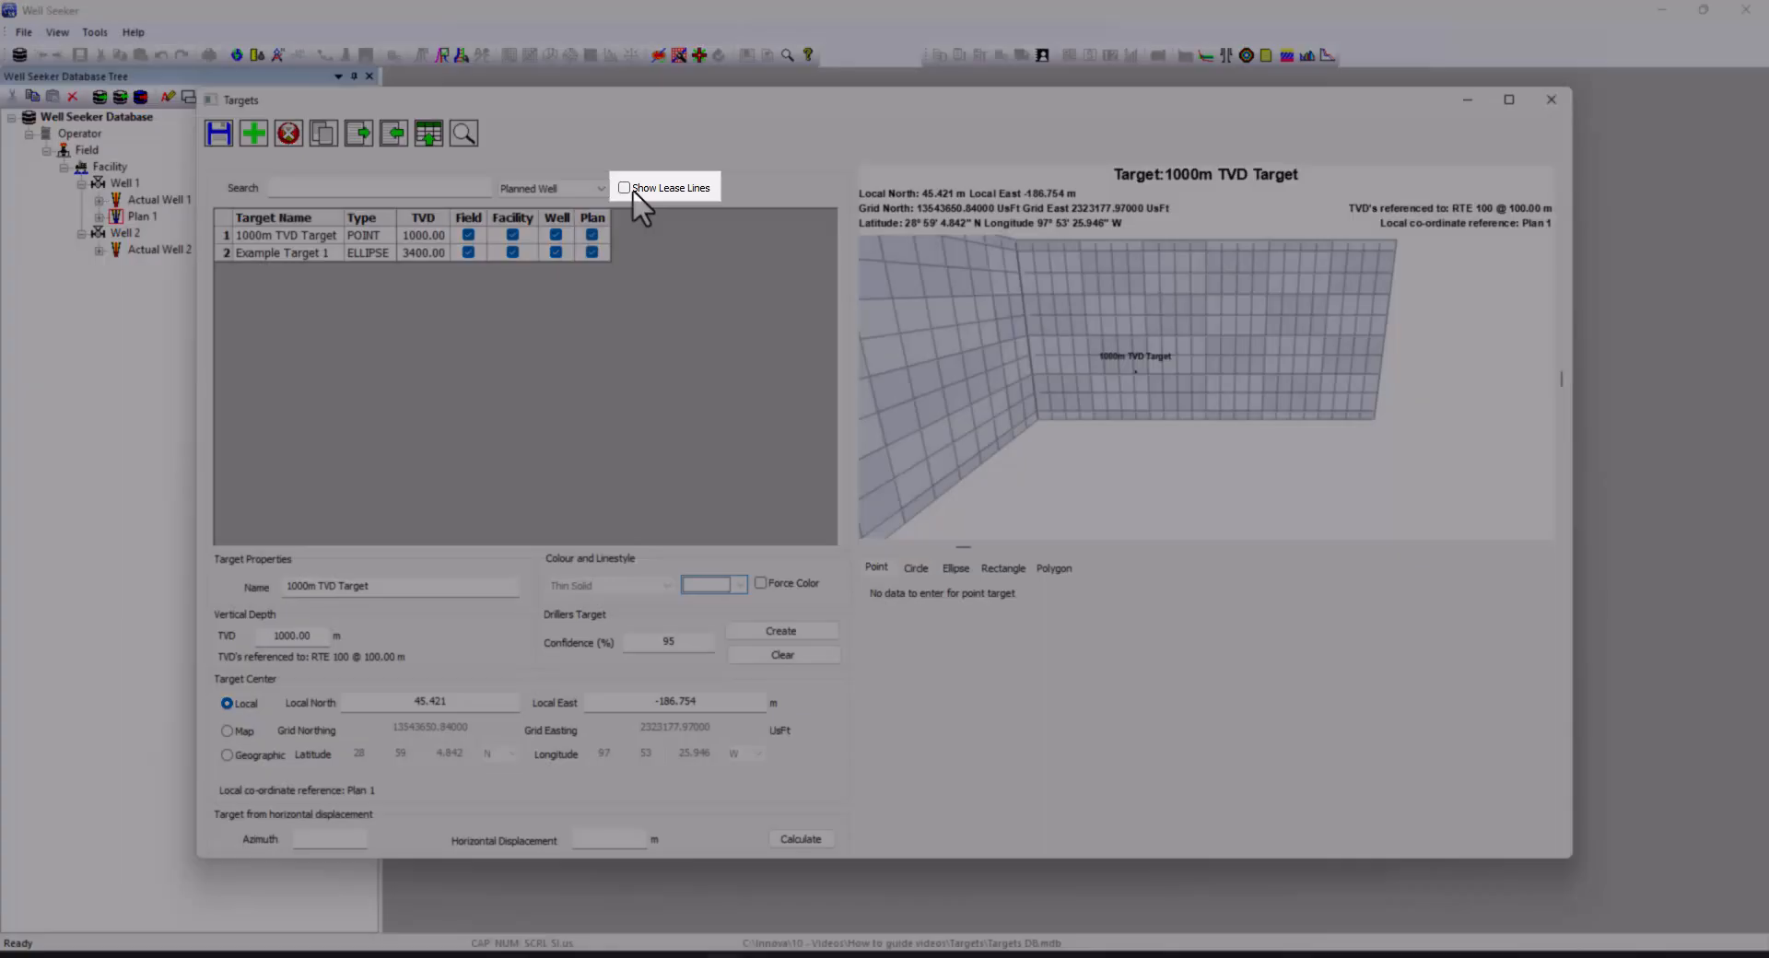
pyautogui.click(625, 188)
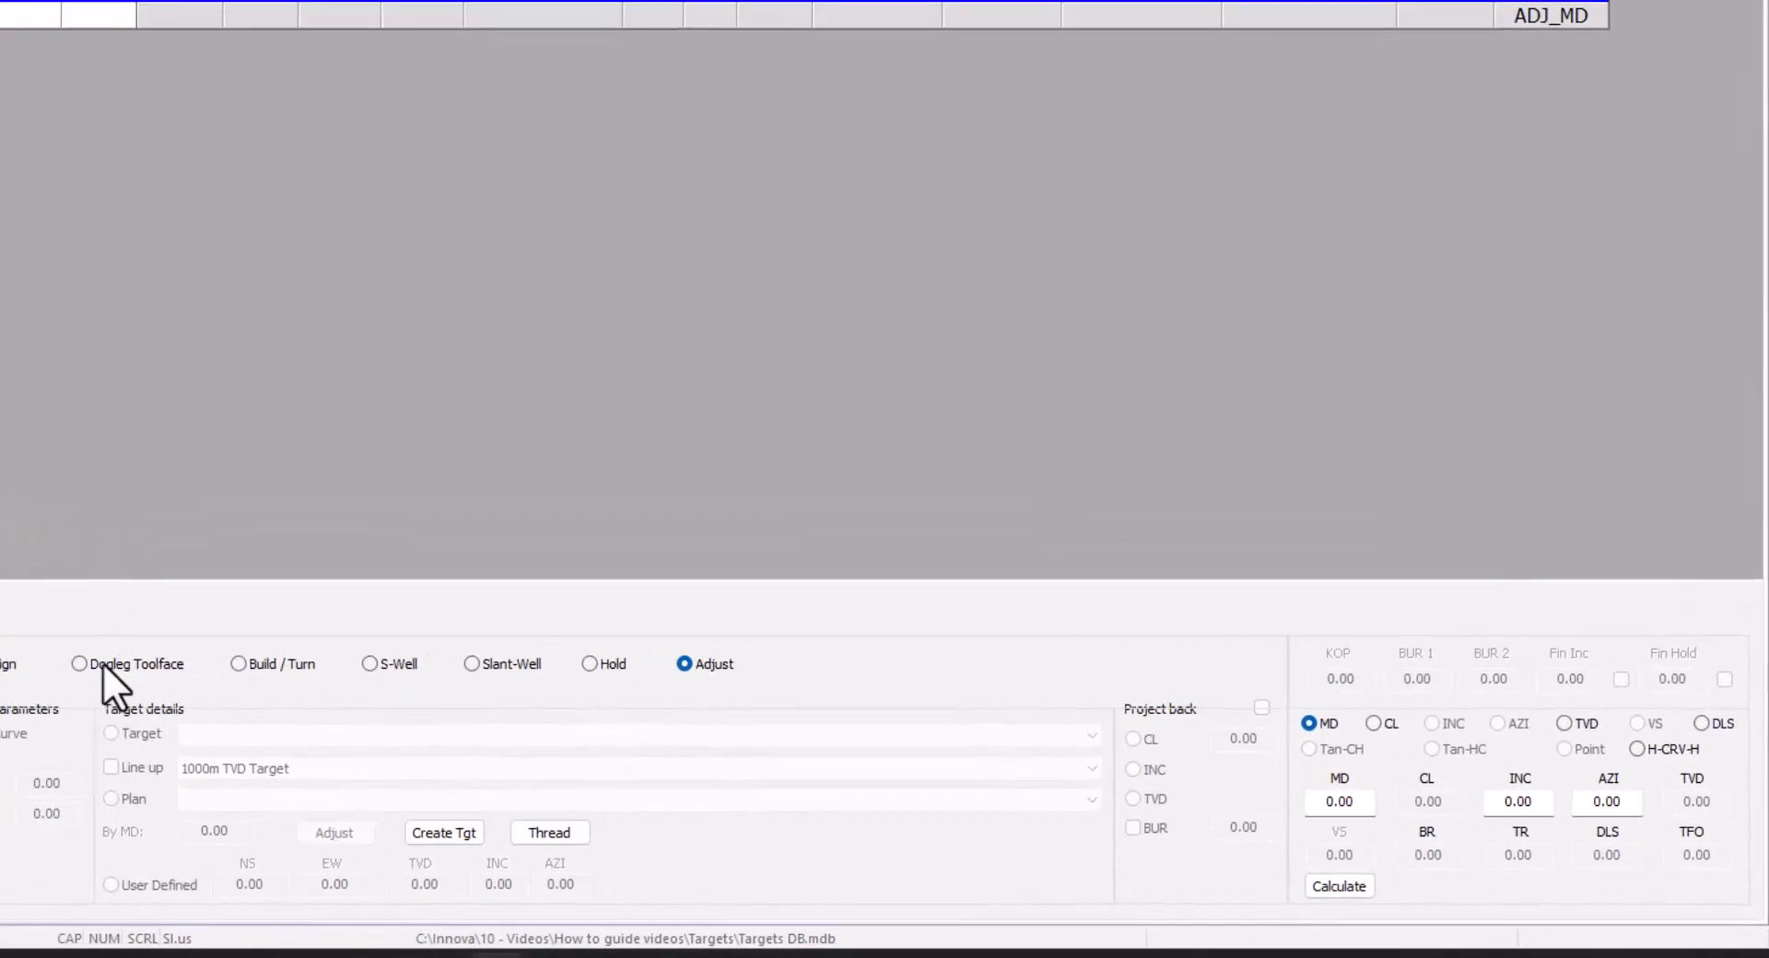
# Solve Plan 1's section as tangent-curve-hold at dogleg 10 to Example Target 1, then view it in 3D
pyautogui.click(81, 663)
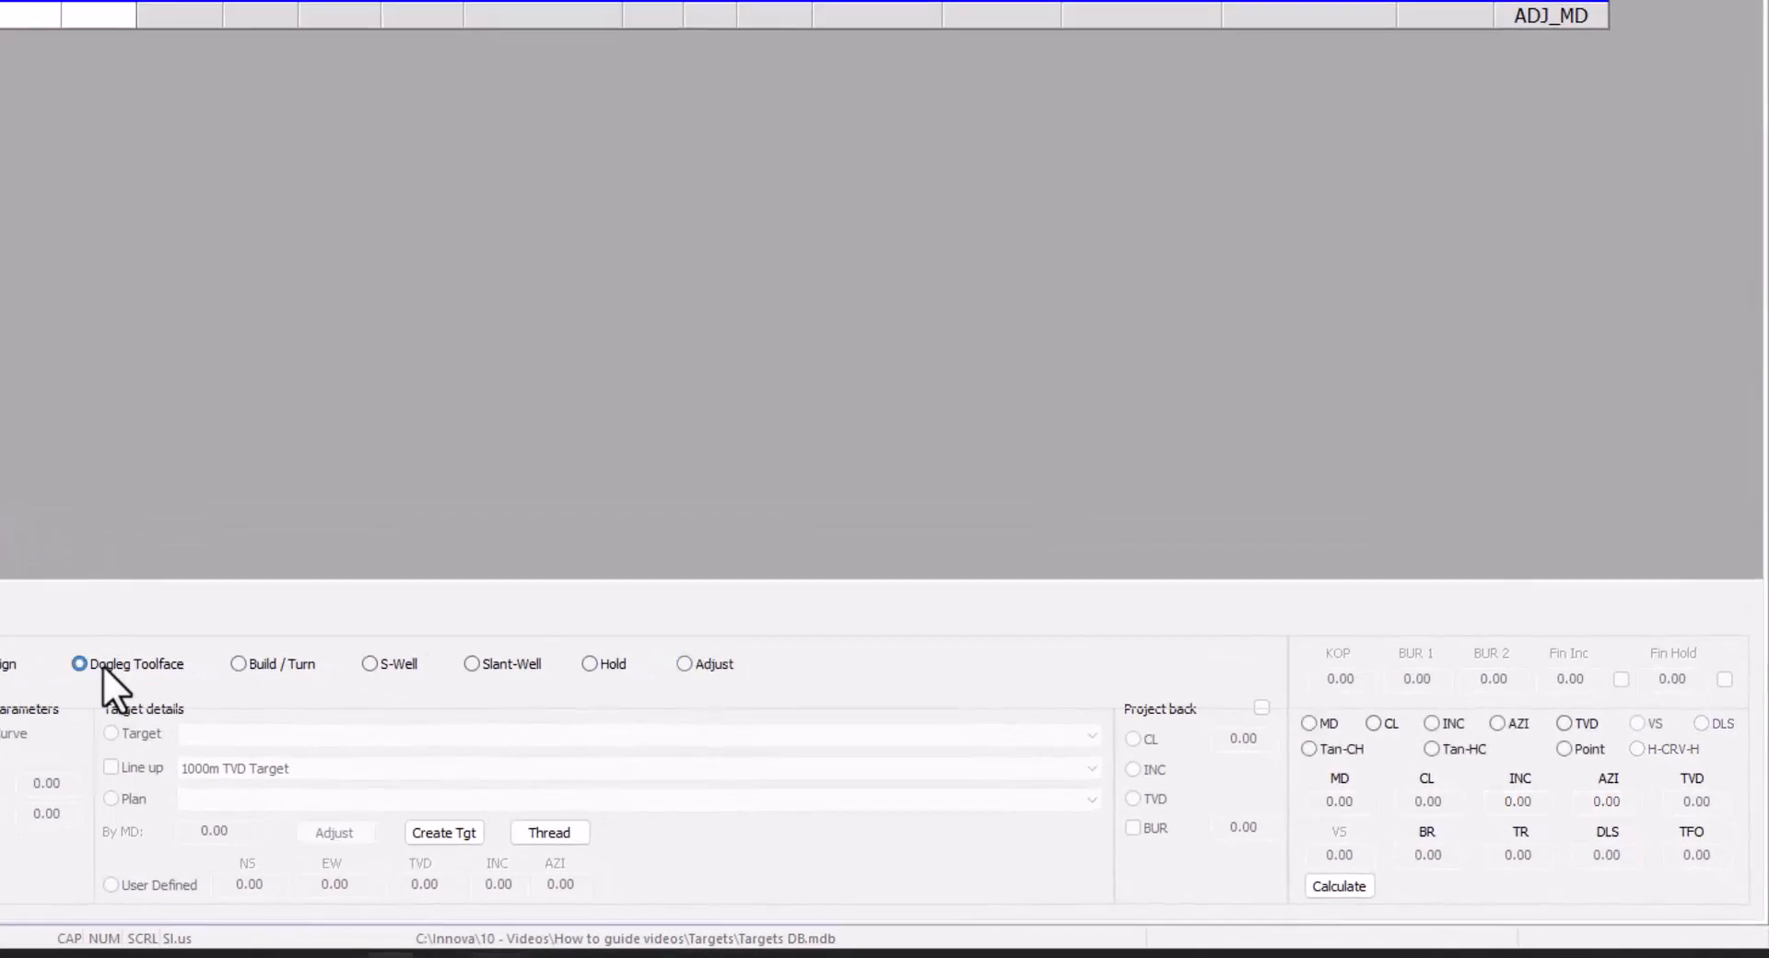
pyautogui.click(1352, 752)
pyautogui.moveTo(1626, 855); pyautogui.dragTo(1561, 866)
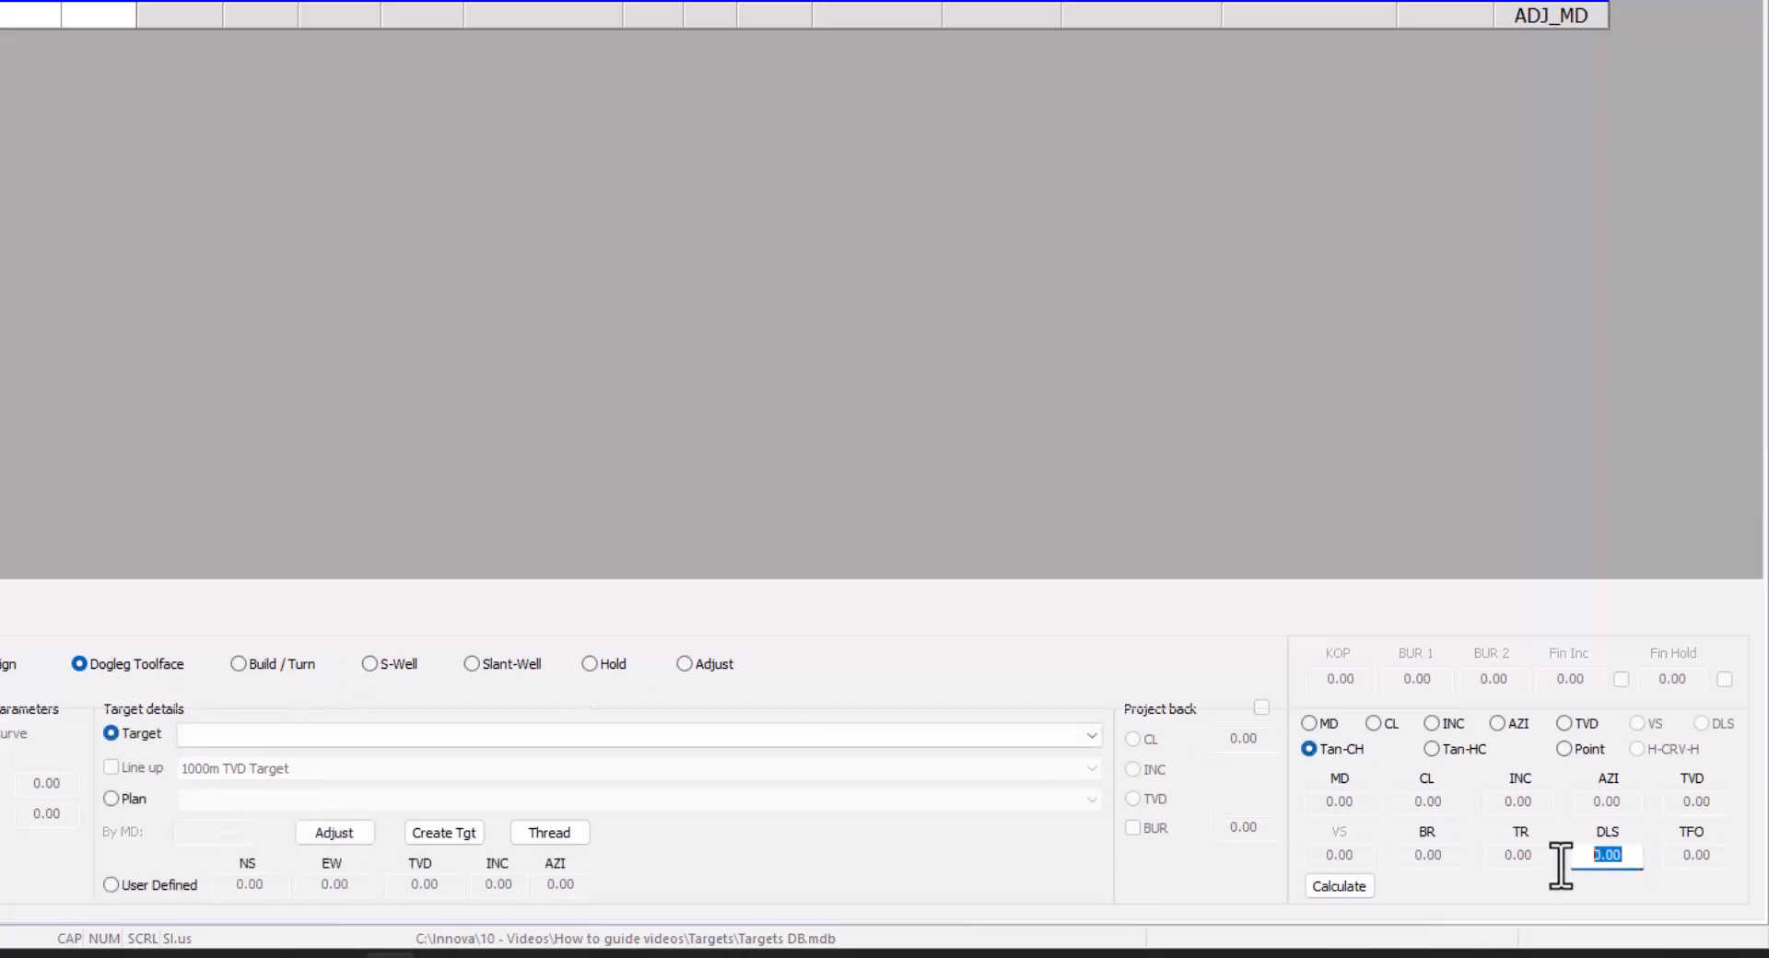
pyautogui.write('10')
pyautogui.click(583, 734)
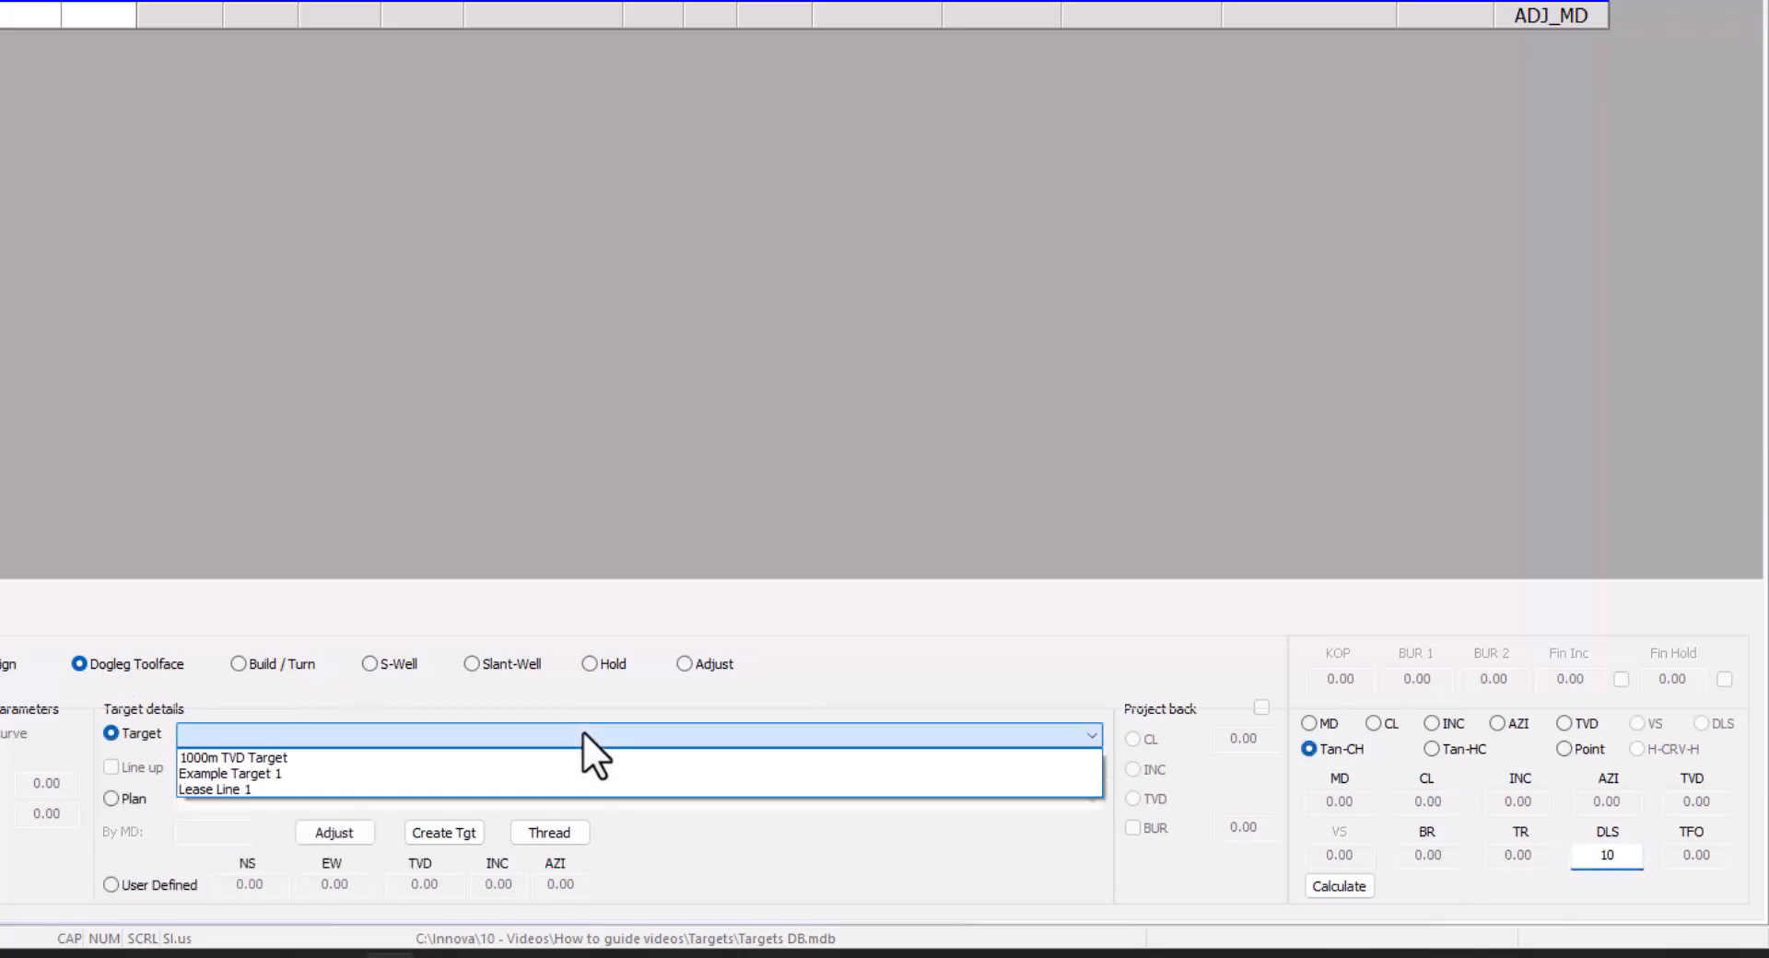
pyautogui.click(267, 769)
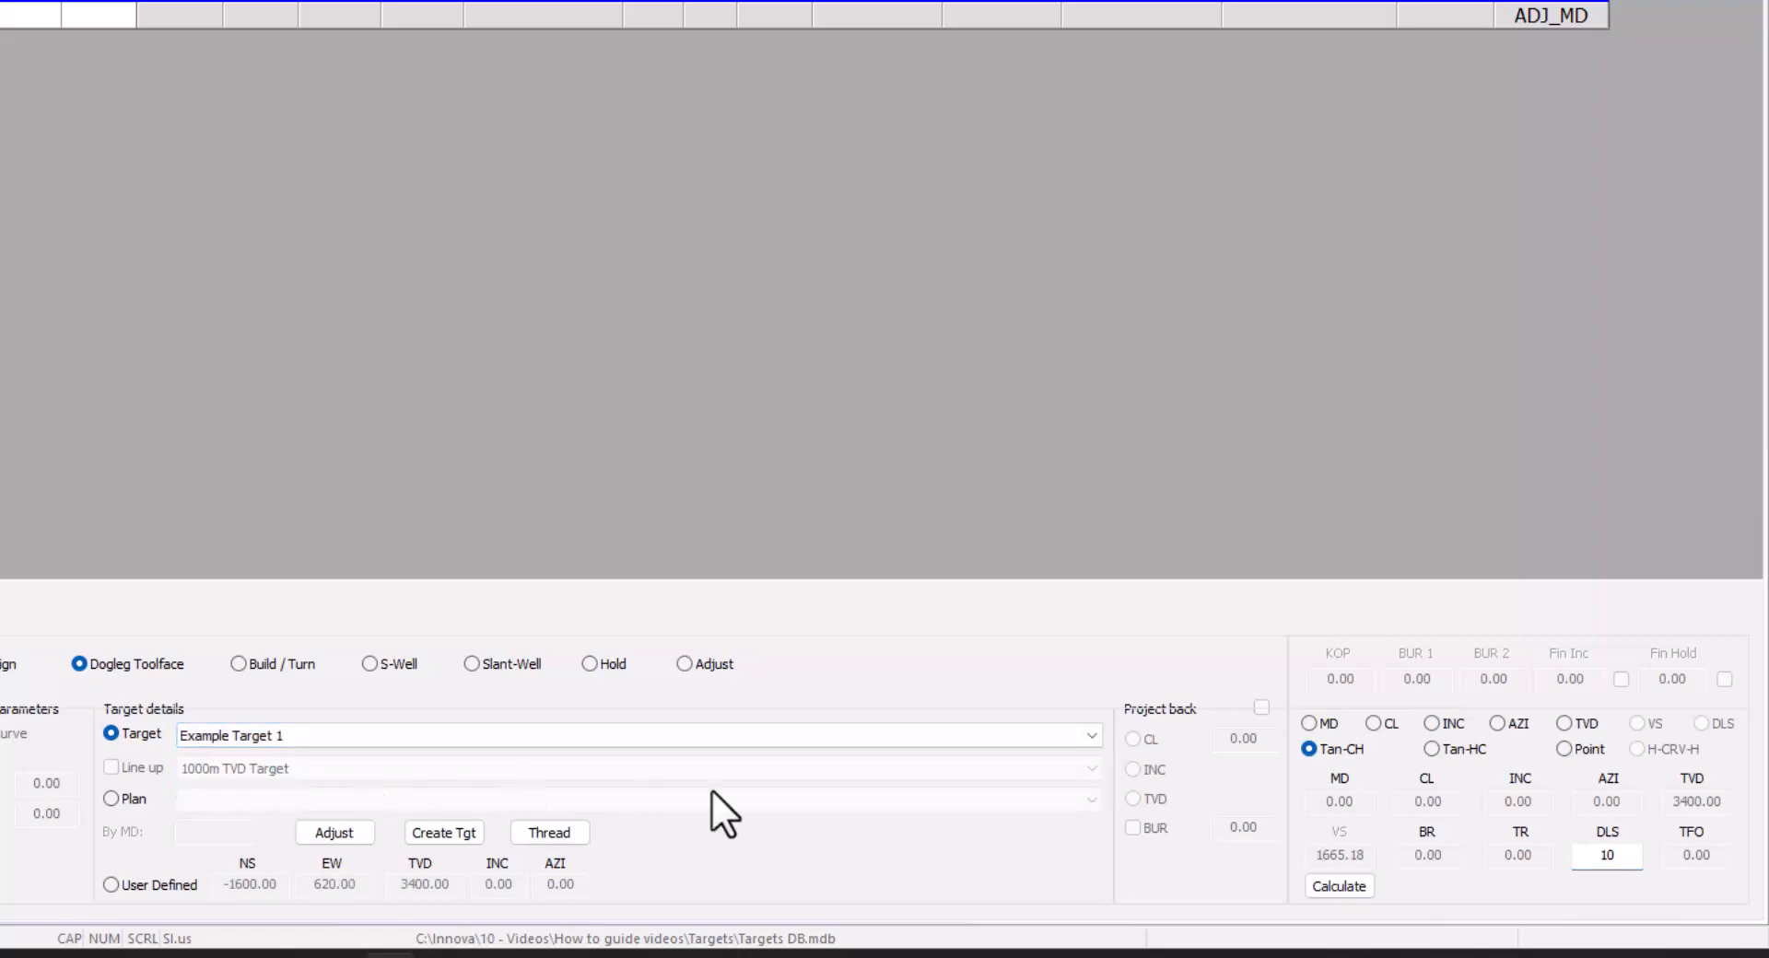
pyautogui.click(1340, 885)
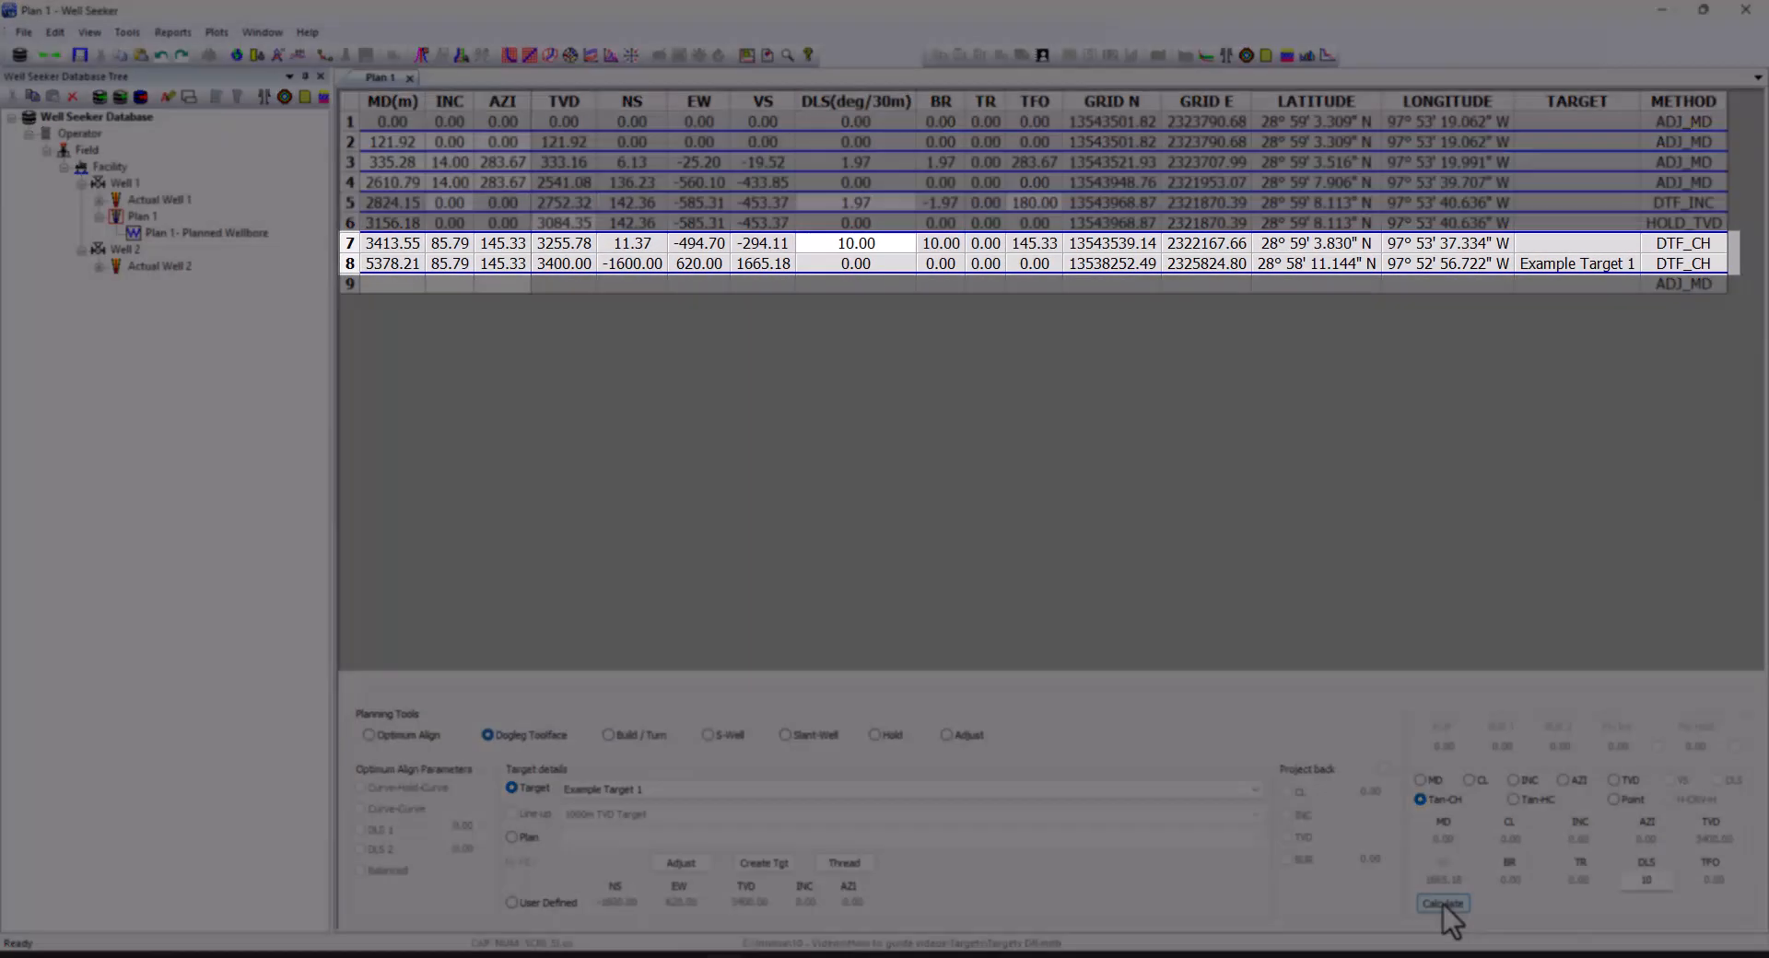
pyautogui.click(1585, 263)
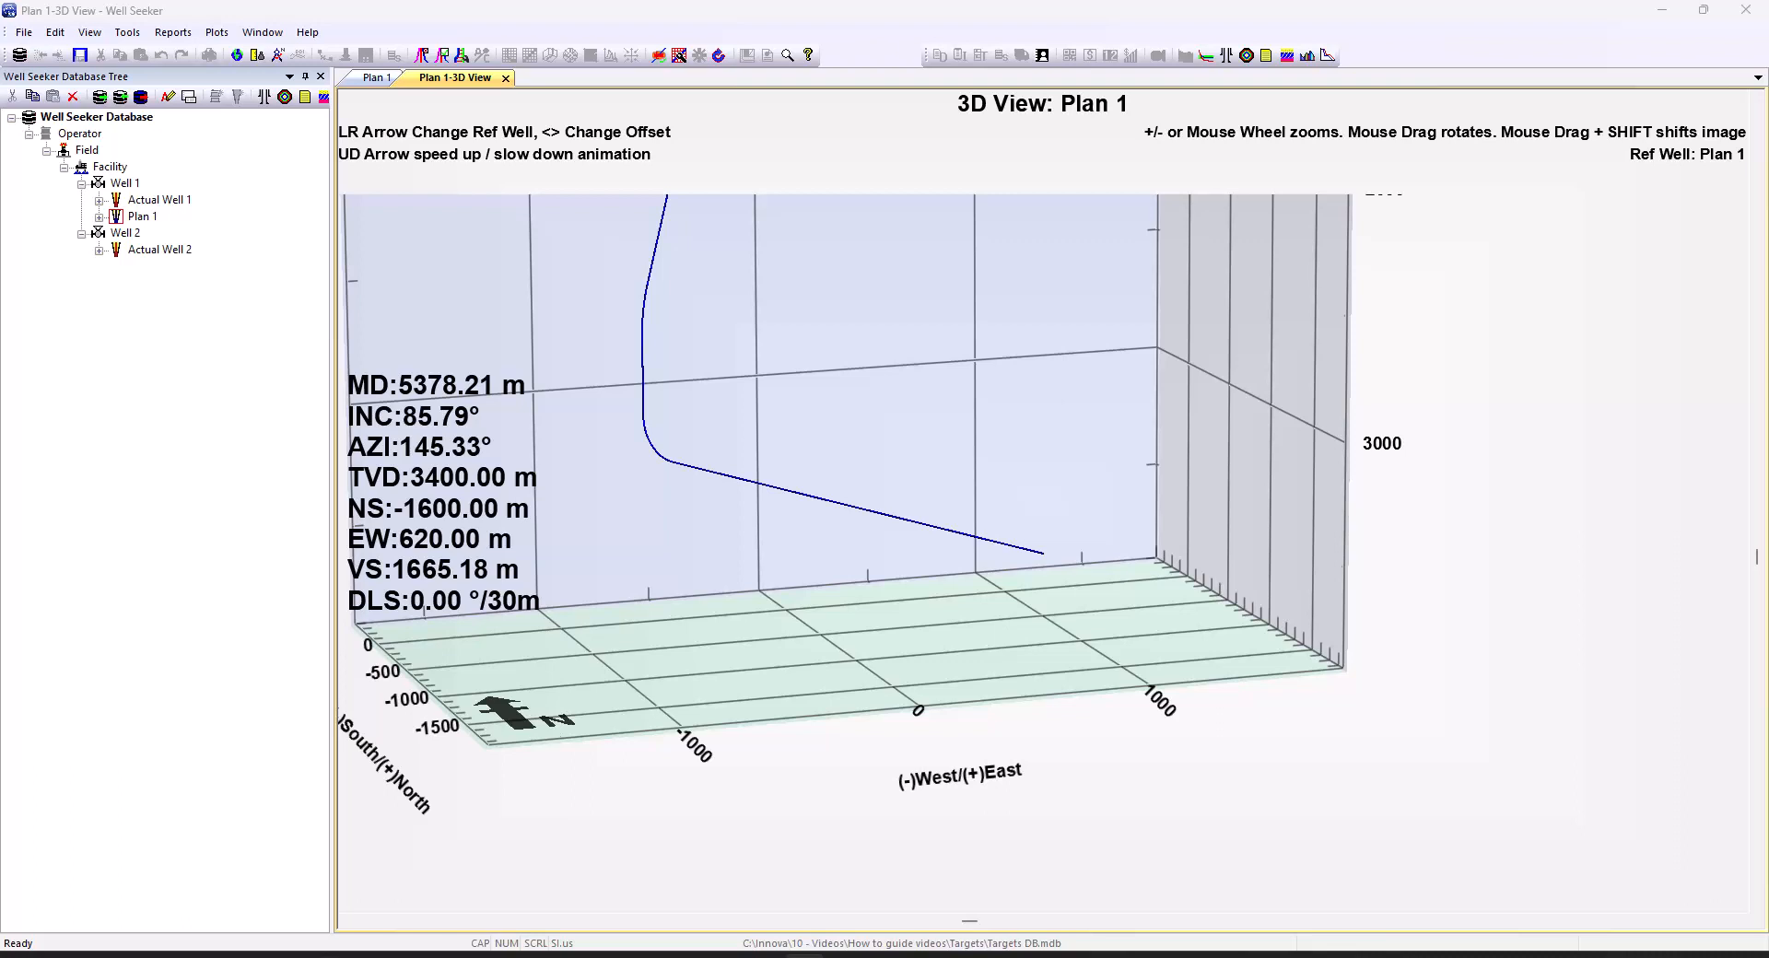
# Turn on Display Targets, Target Names and Lease Line Names in the 3D plot's chart properties
pyautogui.doubleClick(1006, 509)
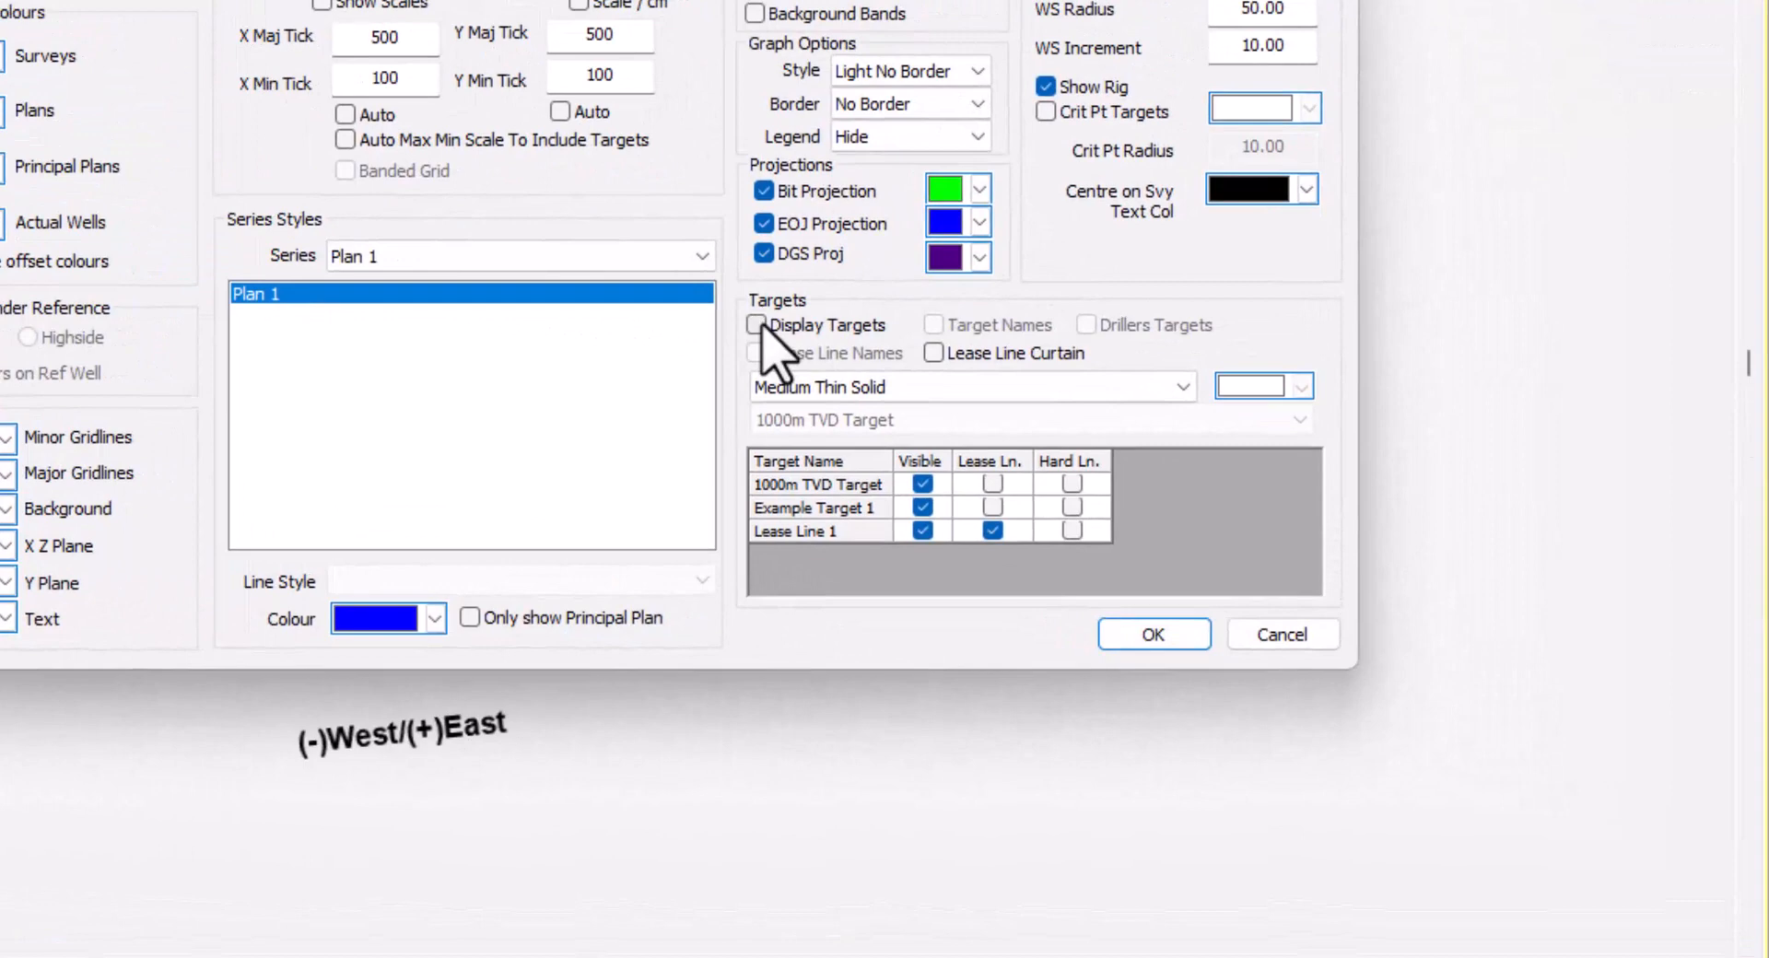
pyautogui.click(757, 325)
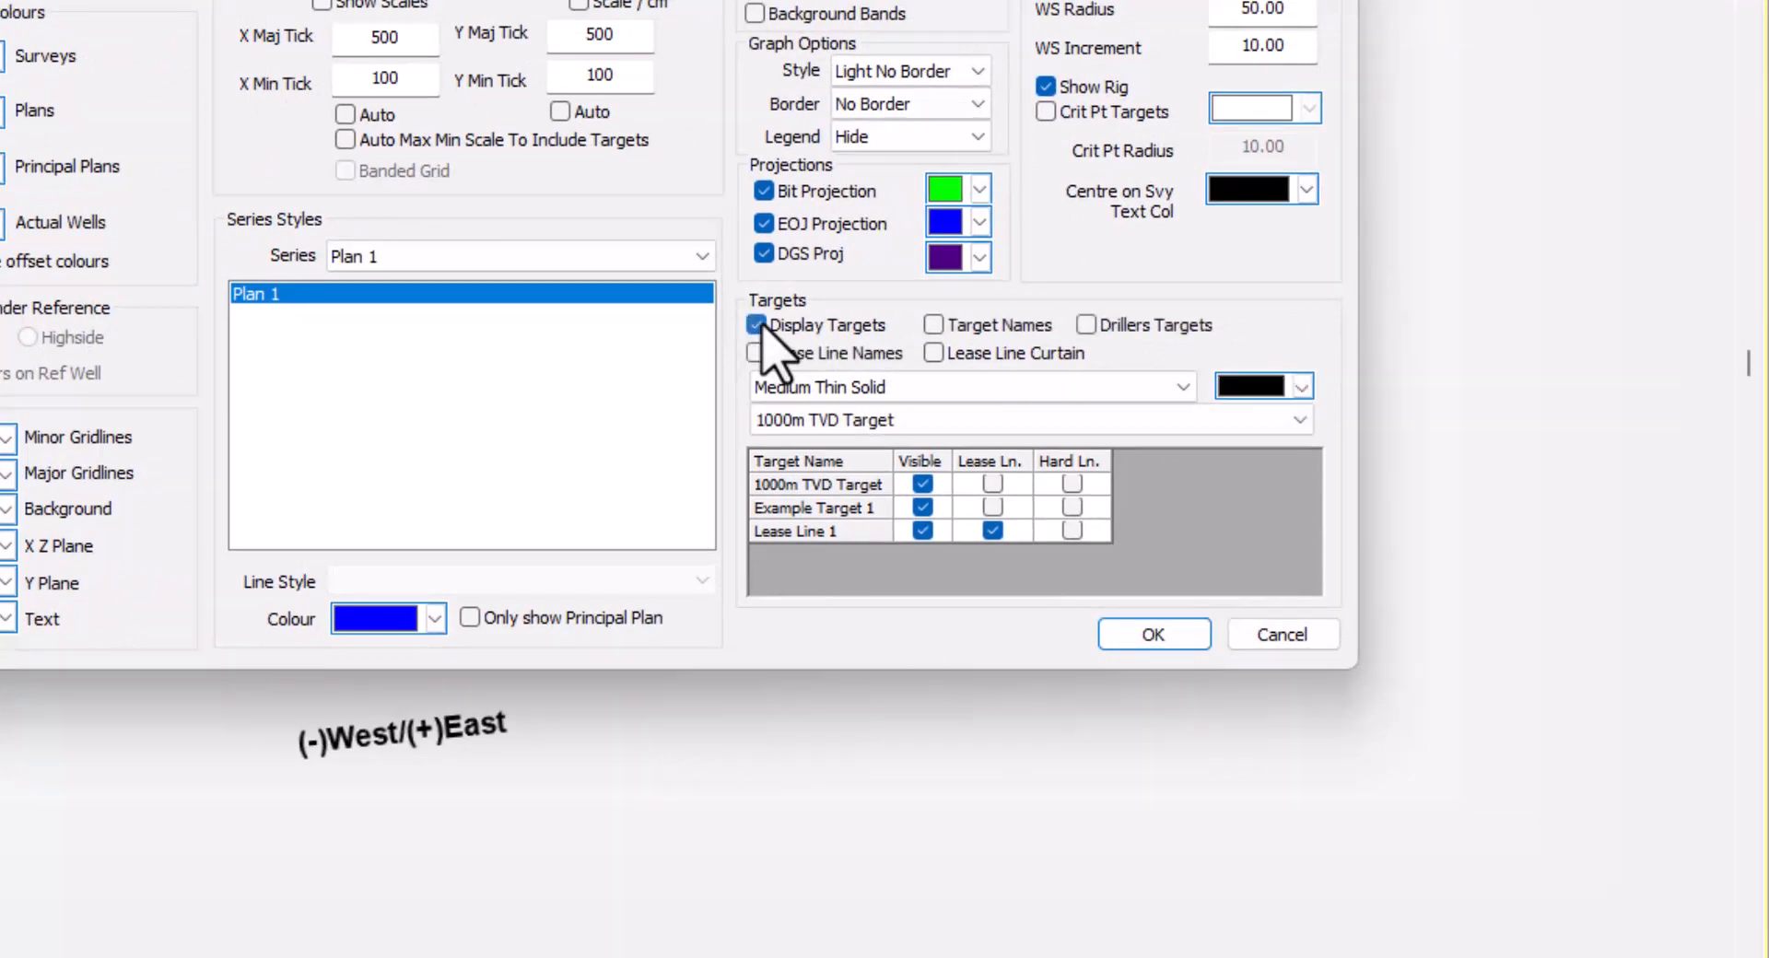
pyautogui.click(1026, 327)
pyautogui.click(793, 358)
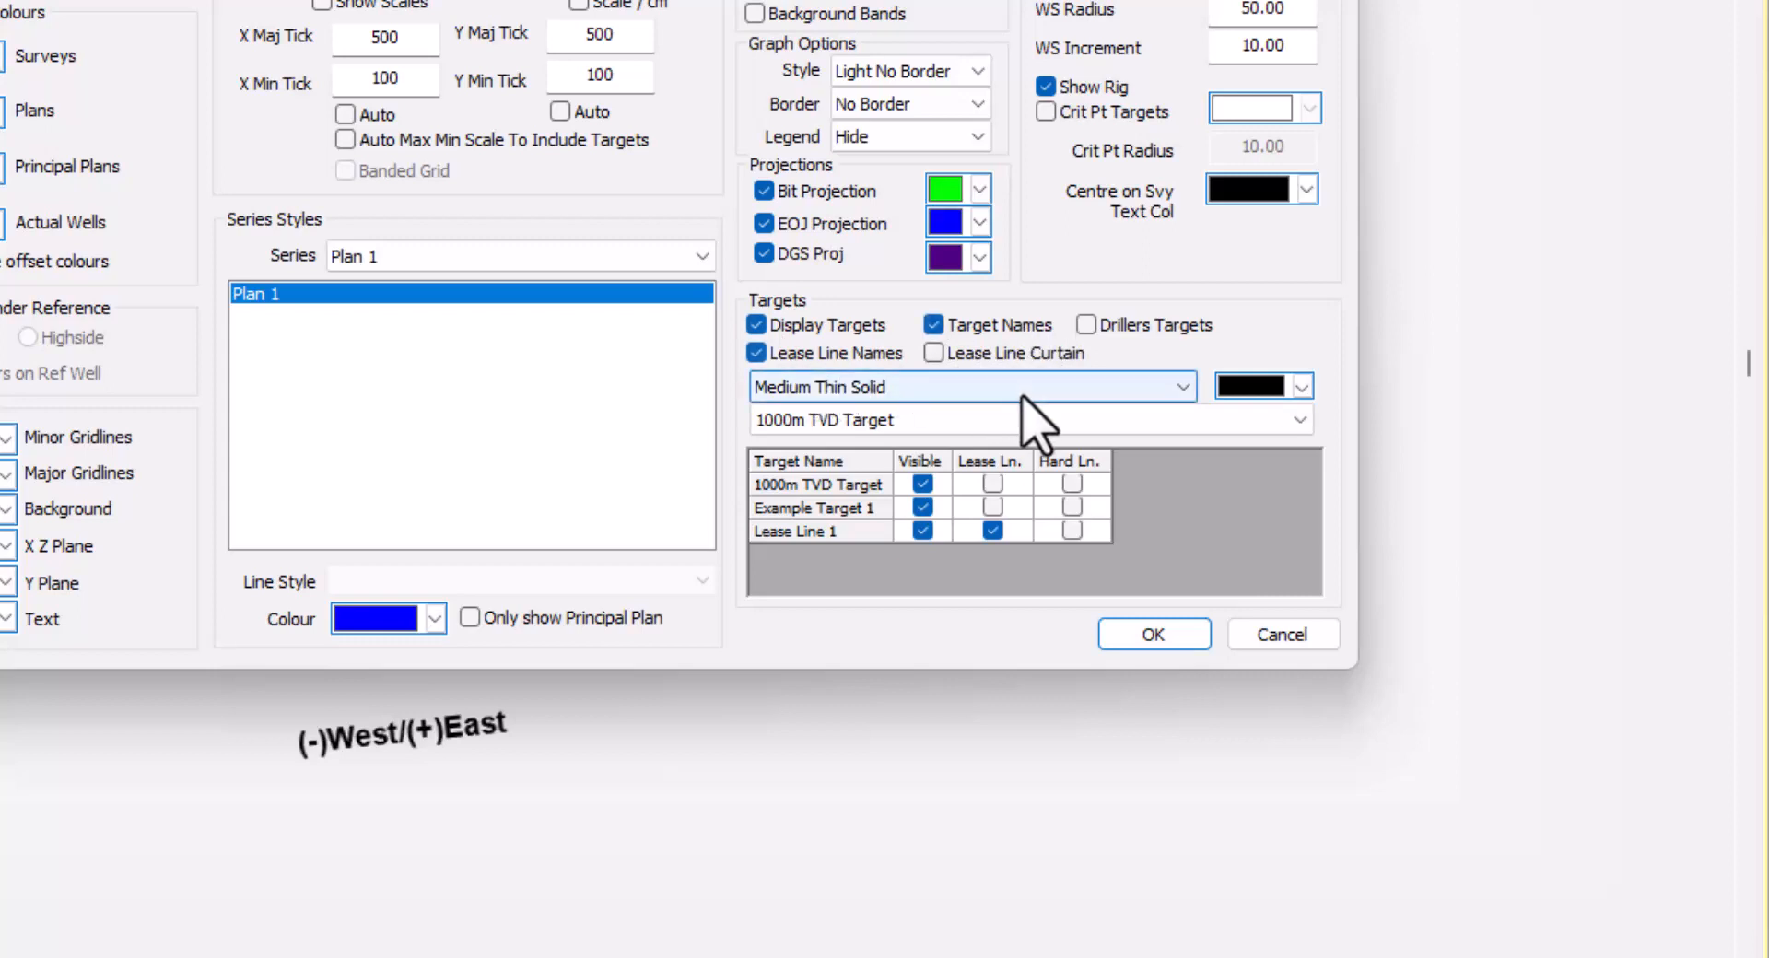
pyautogui.click(1301, 387)
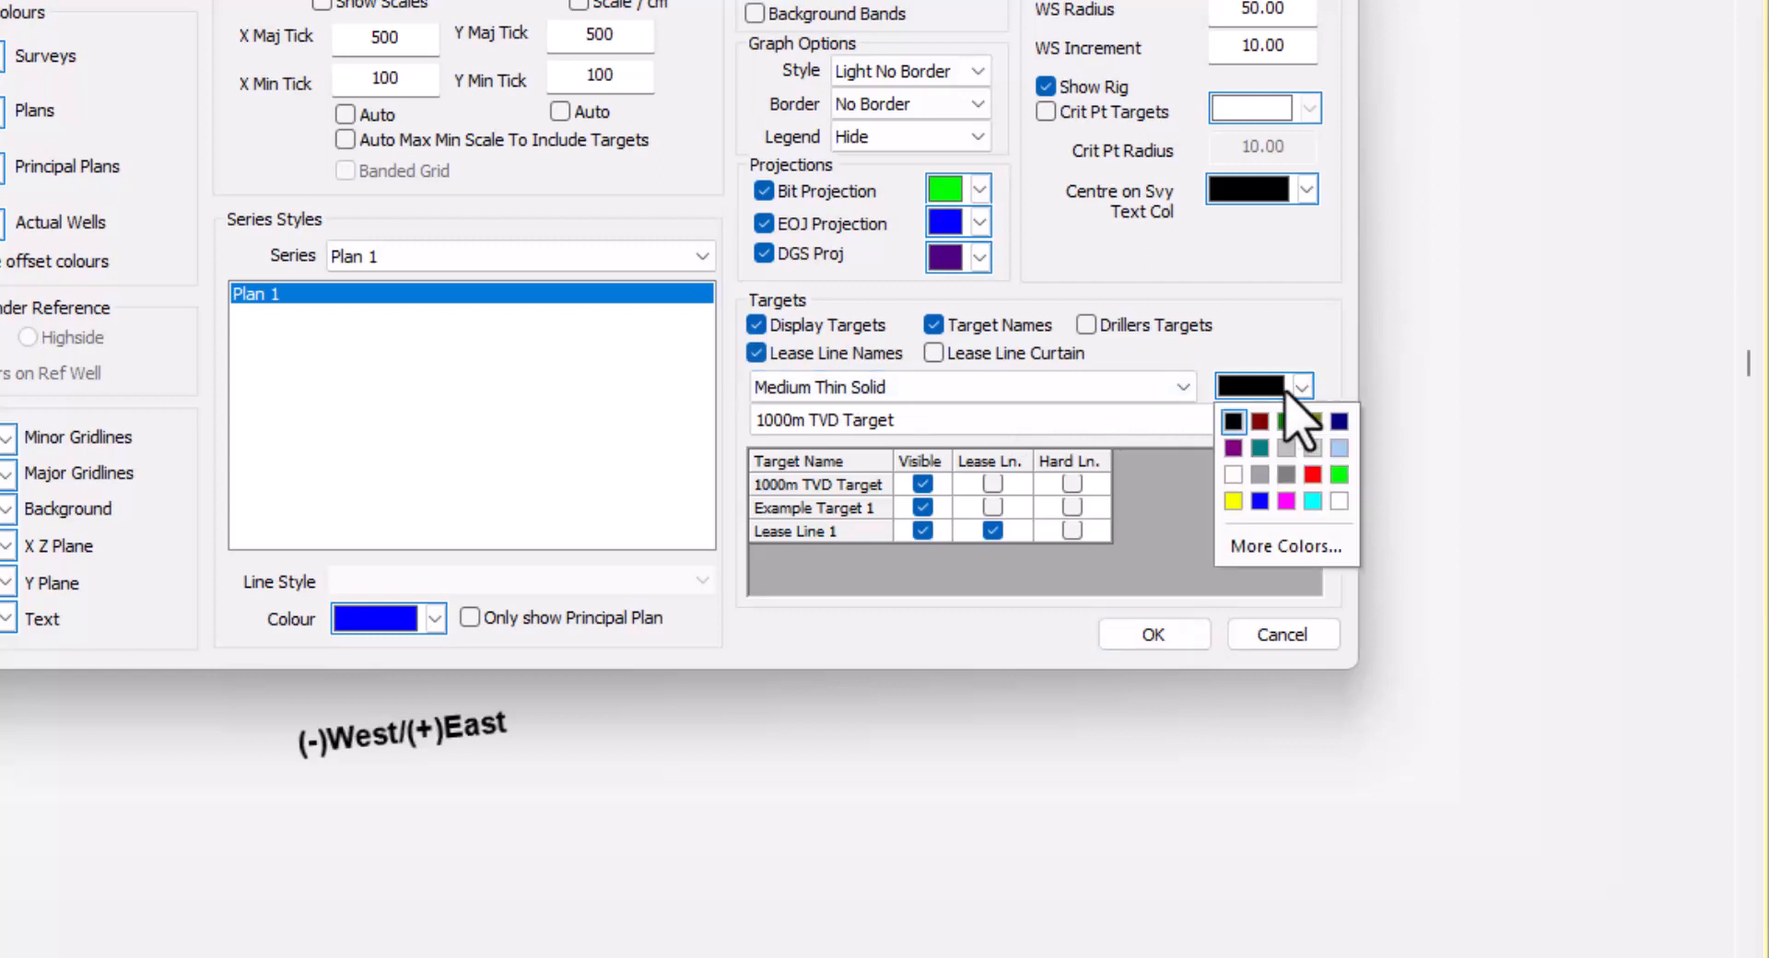
pyautogui.click(1286, 392)
pyautogui.click(1173, 393)
pyautogui.click(1172, 393)
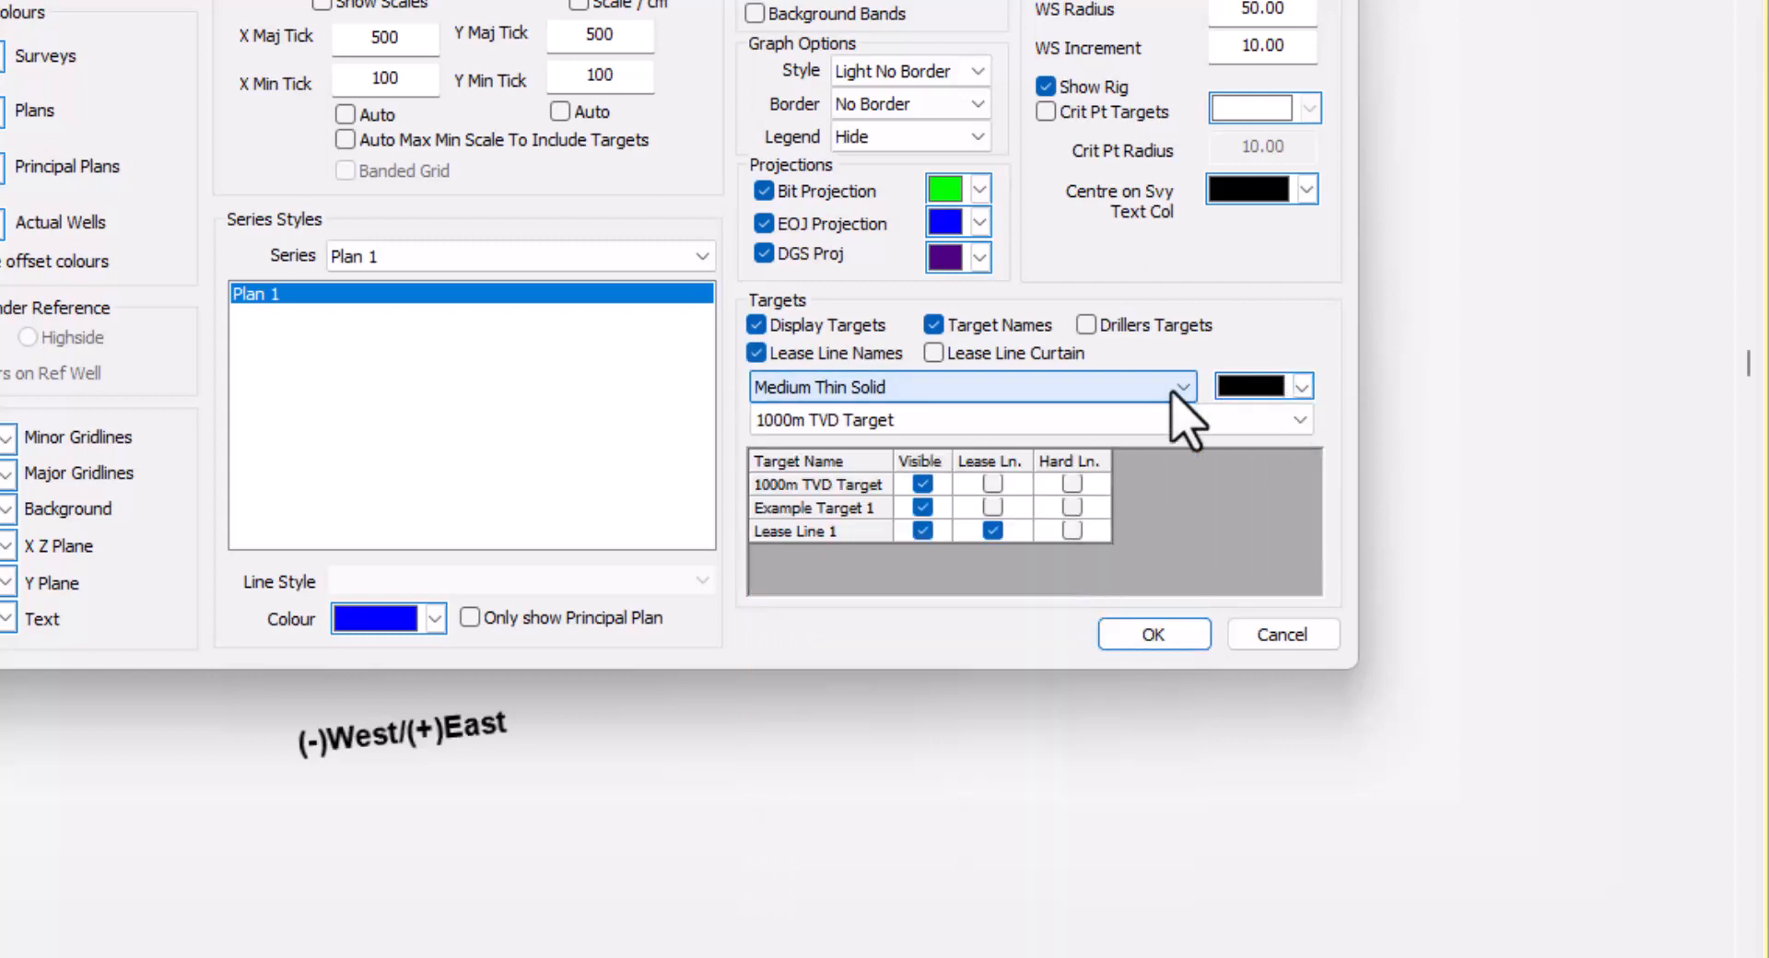
# Hide the 1000m TVD Target, colour Lease Line 1 green, and apply the chart settings
pyautogui.click(923, 484)
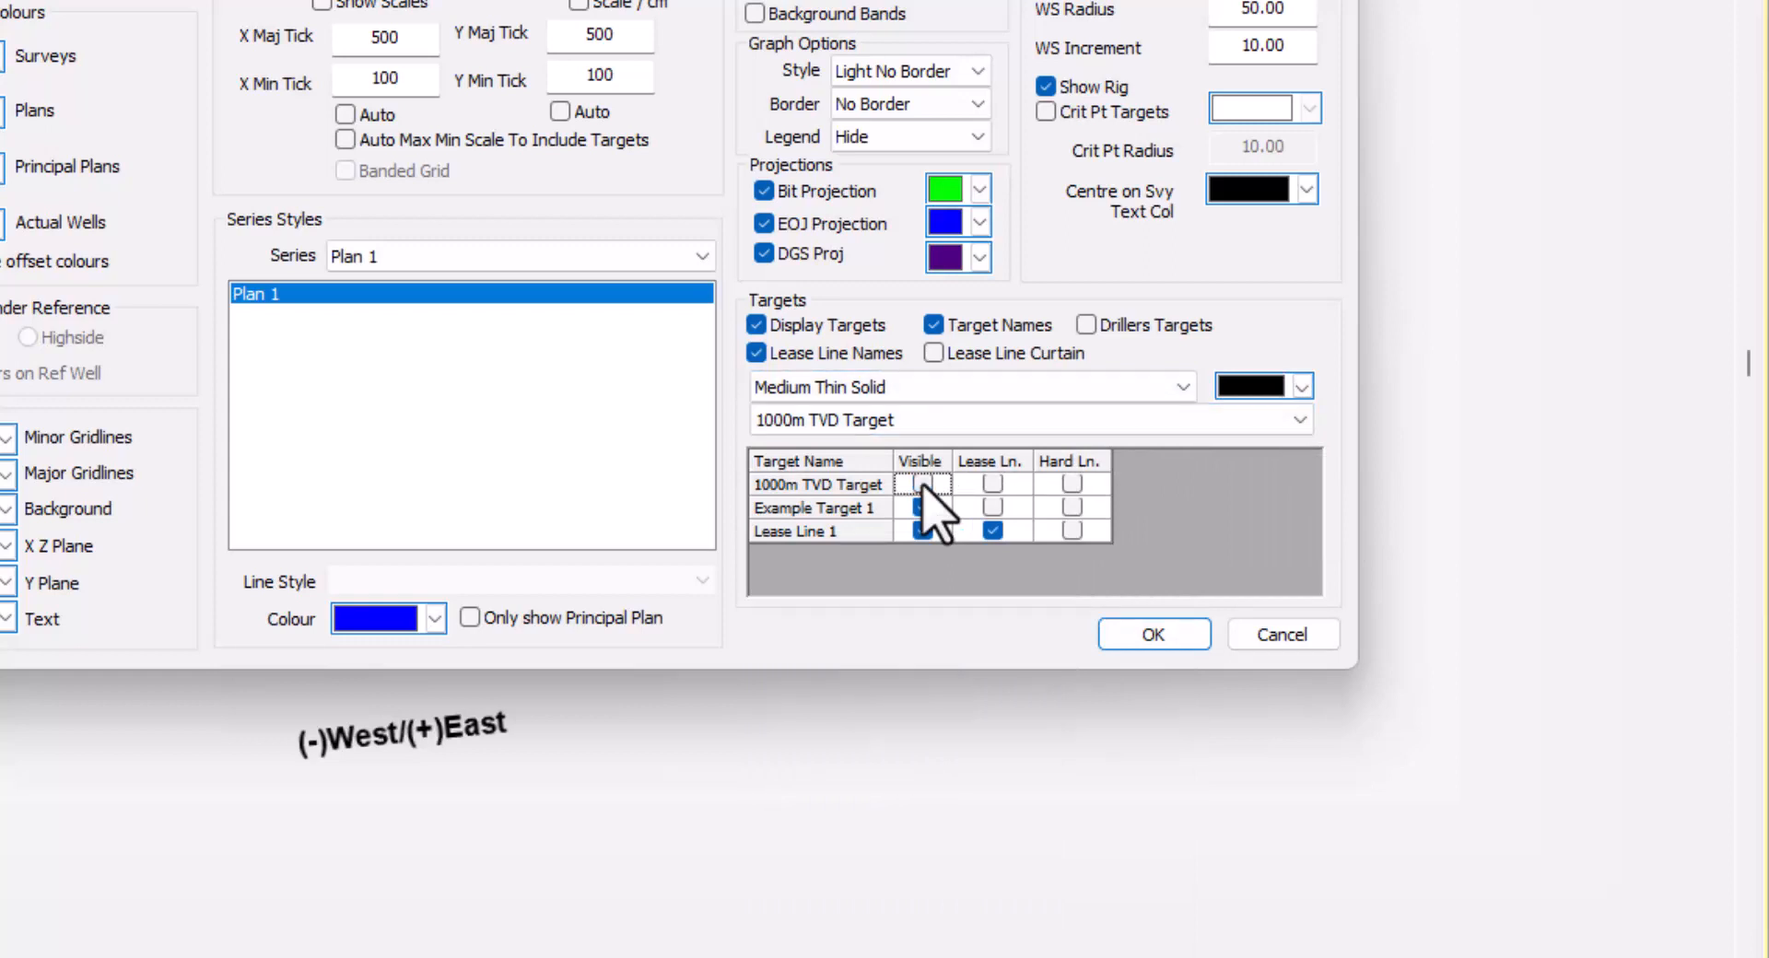
pyautogui.click(977, 424)
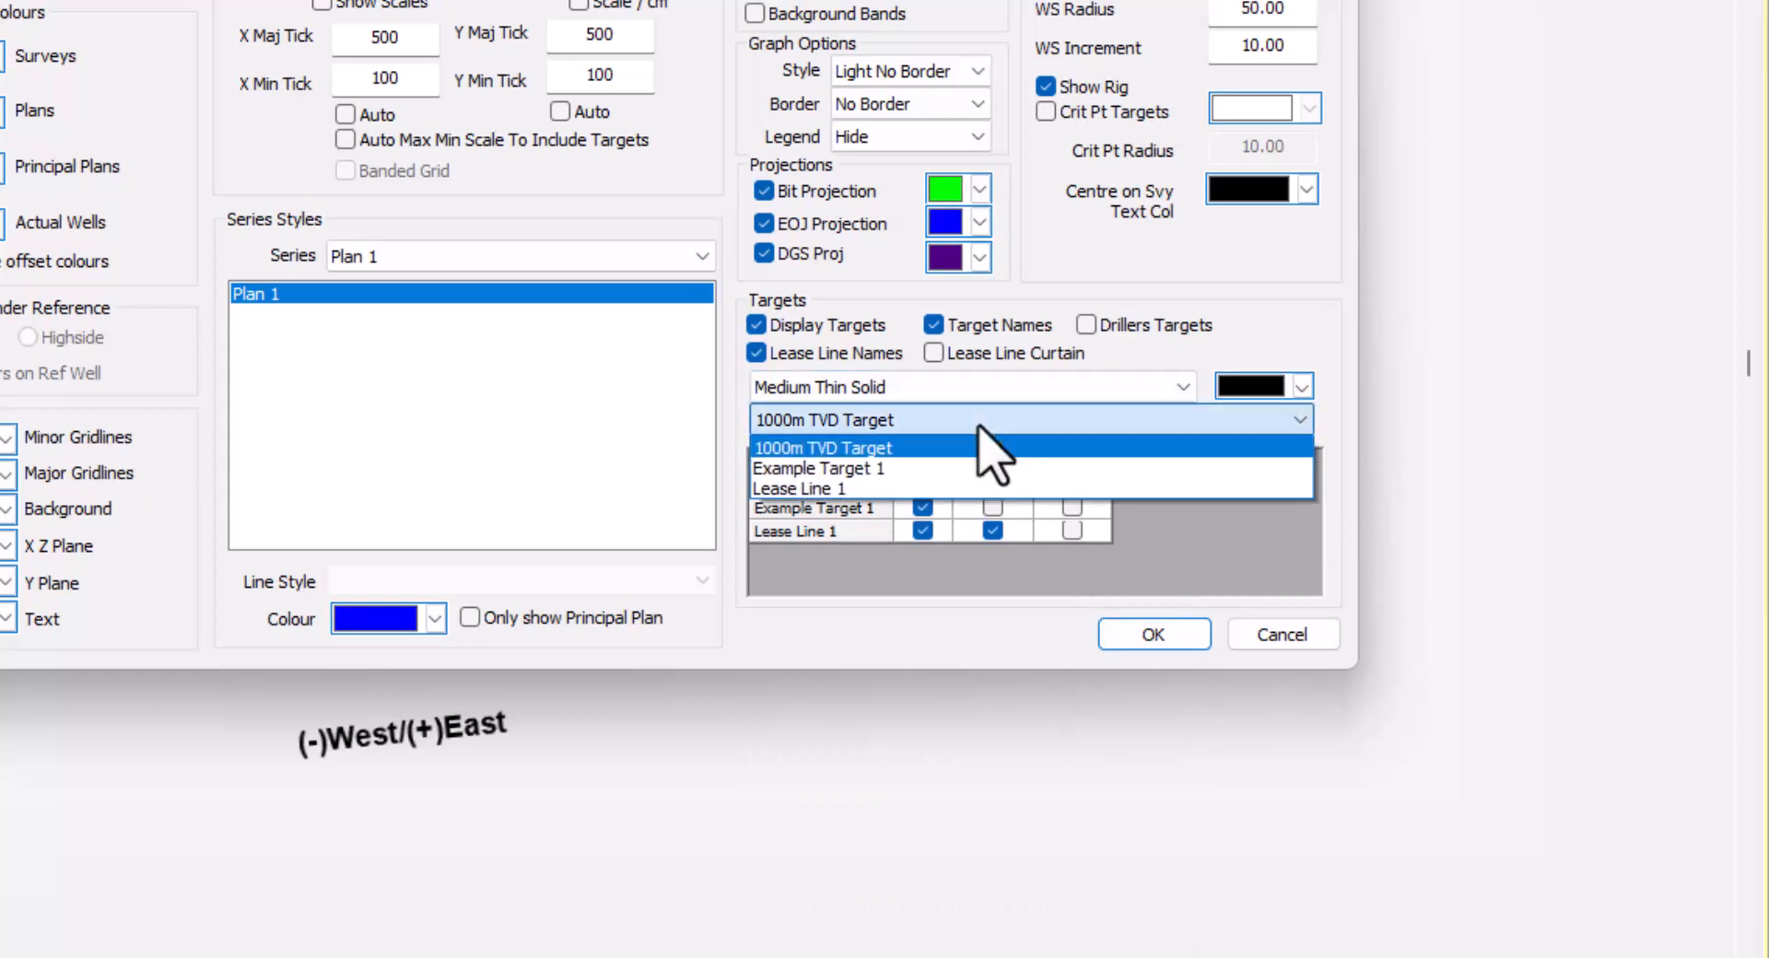
pyautogui.click(959, 488)
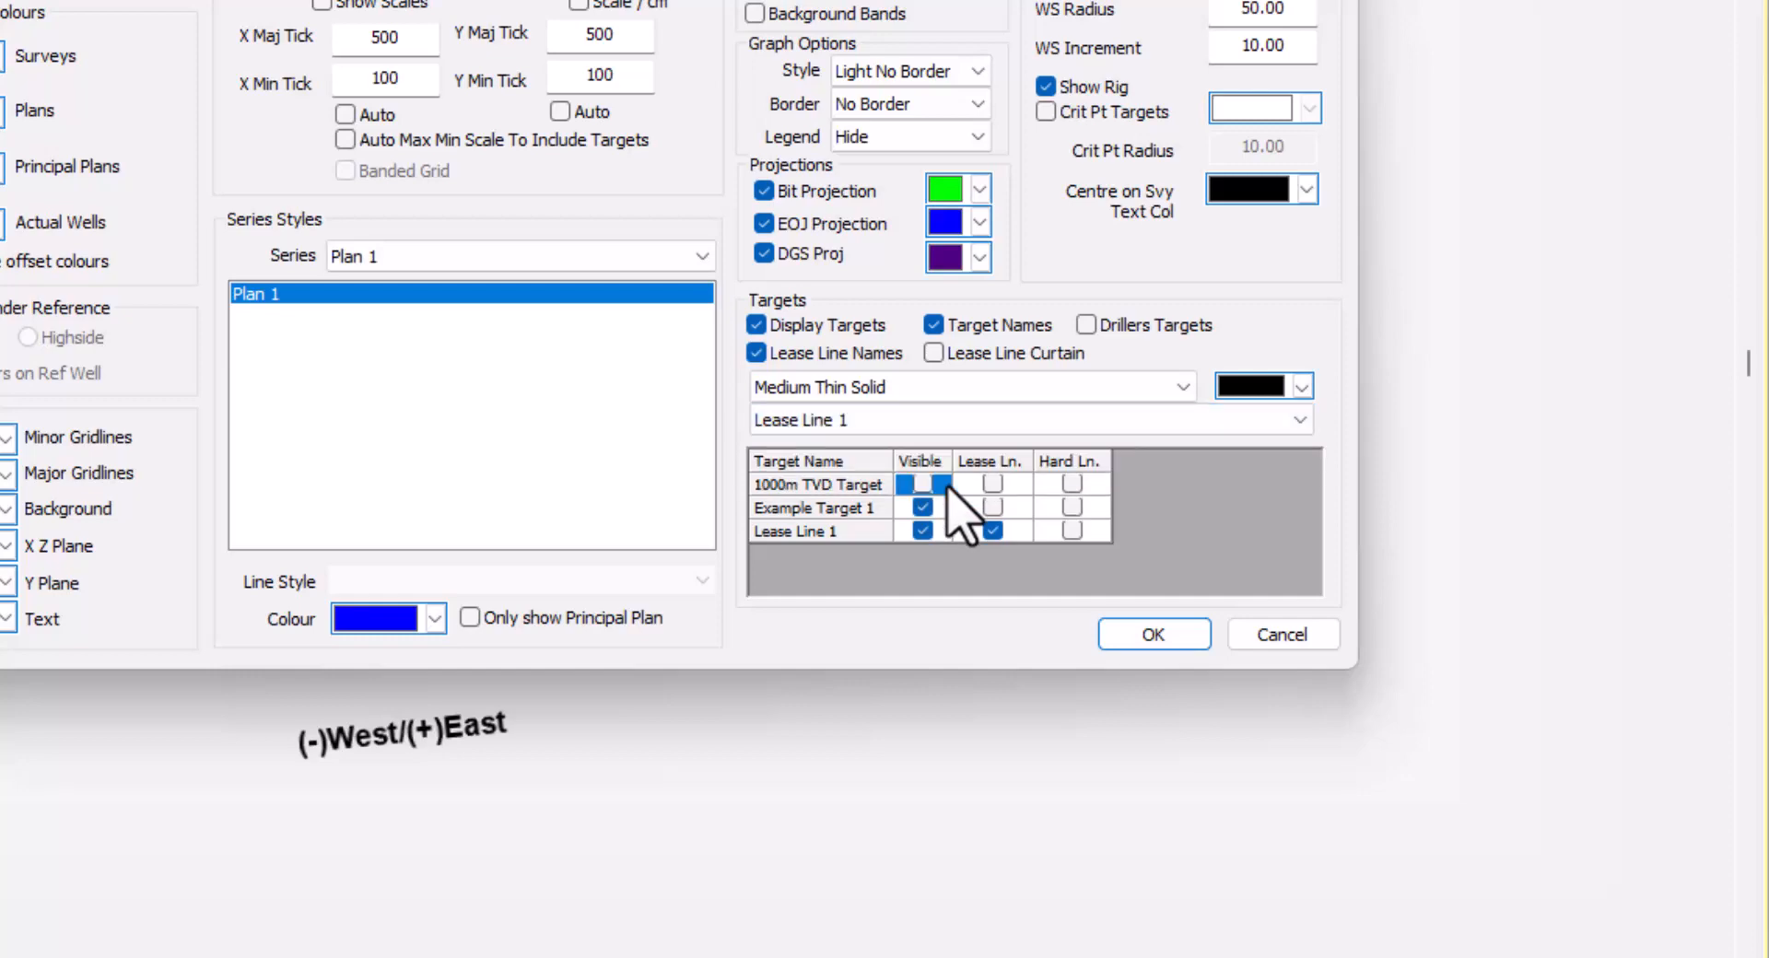
pyautogui.click(1299, 387)
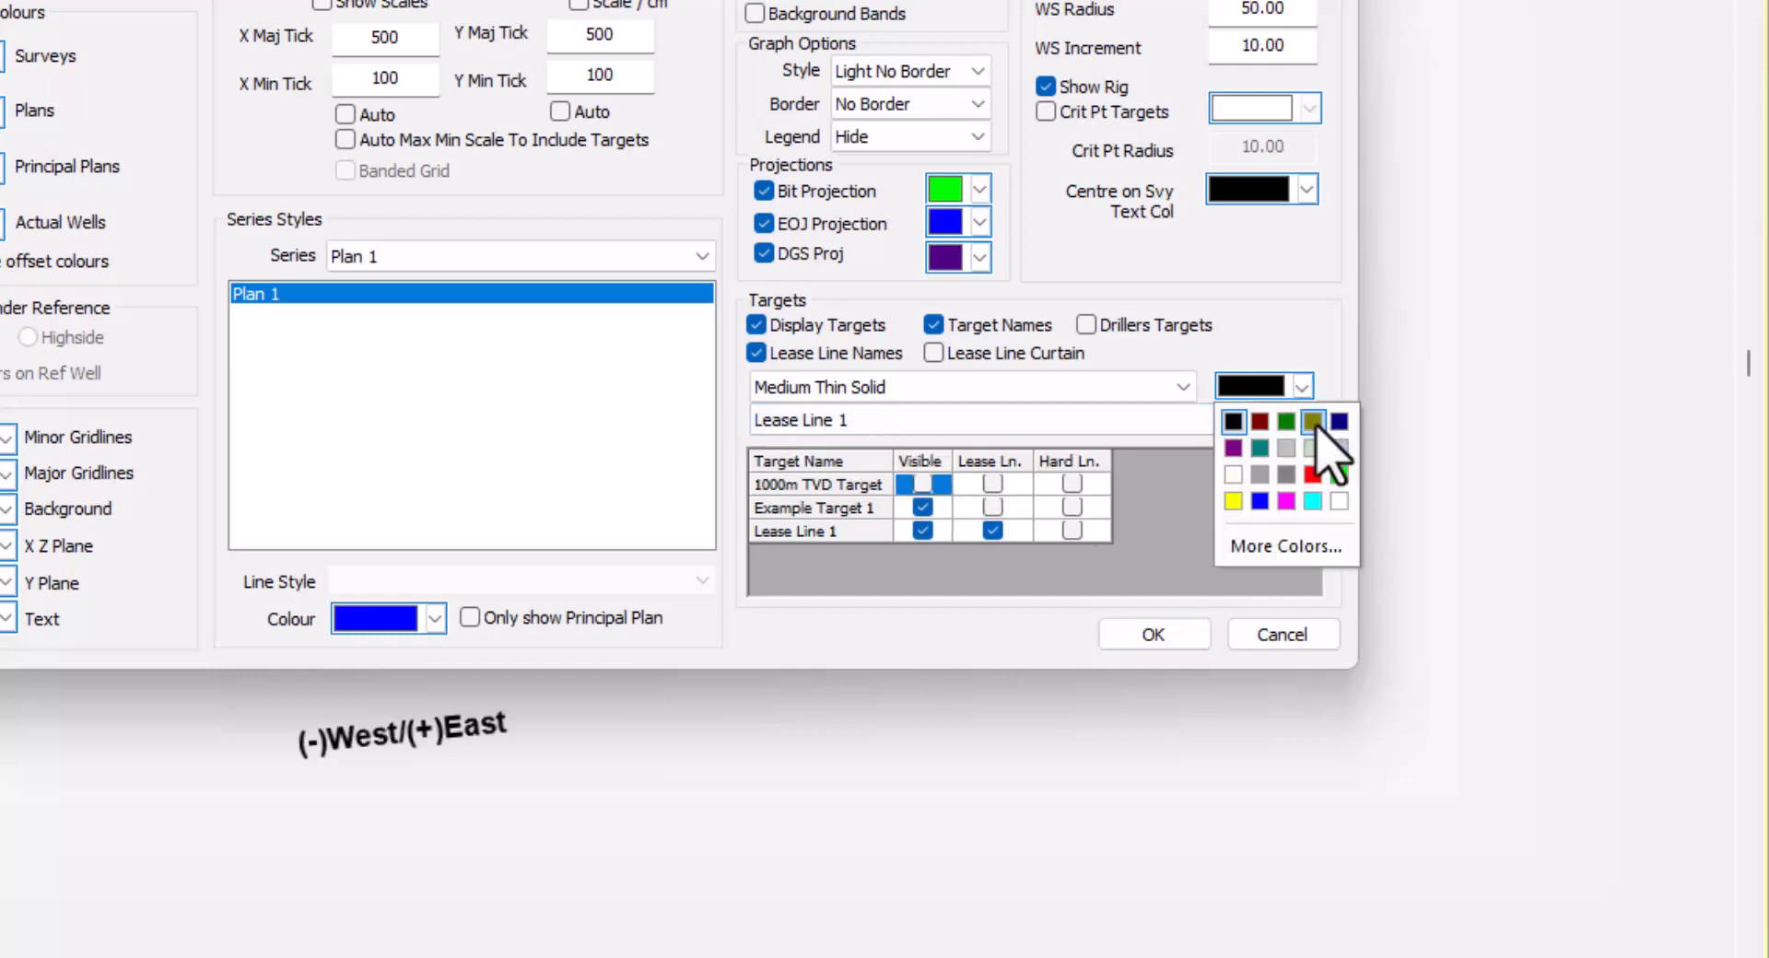
pyautogui.click(1289, 423)
pyautogui.click(1148, 634)
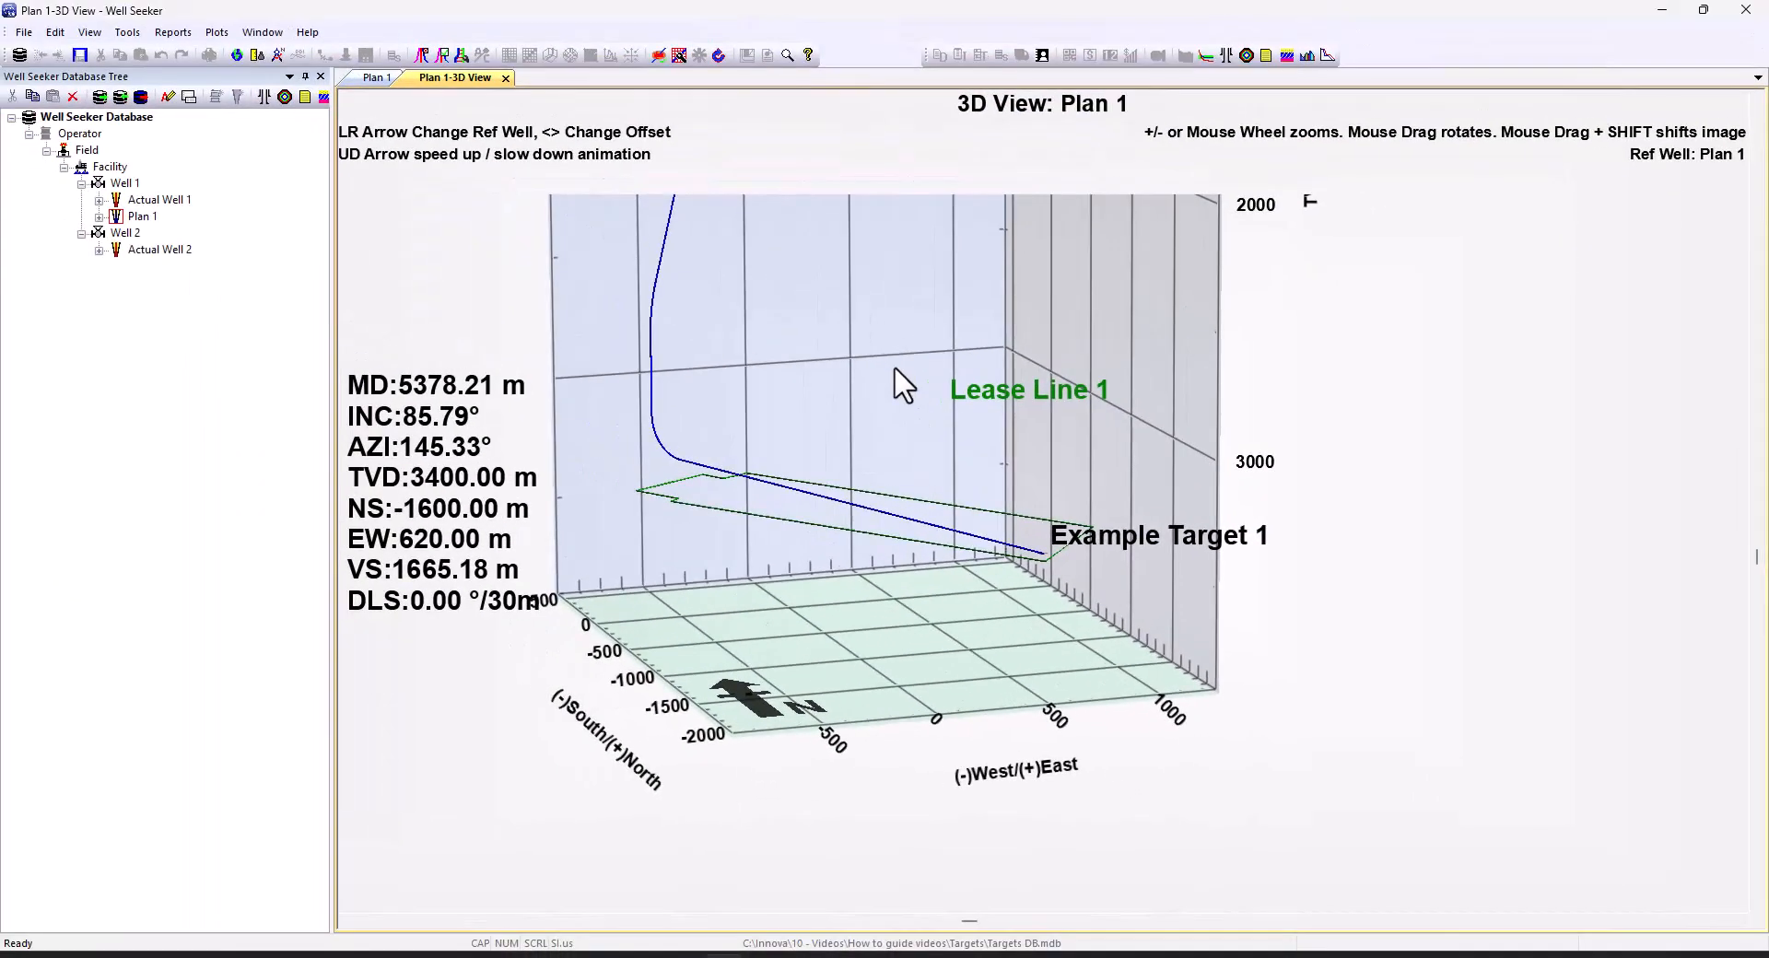
# Rotate and zoom the 3D view around Example Target 1
pyautogui.moveTo(896, 376); pyautogui.dragTo(900, 509)
pyautogui.scroll(5, 1054, 573)
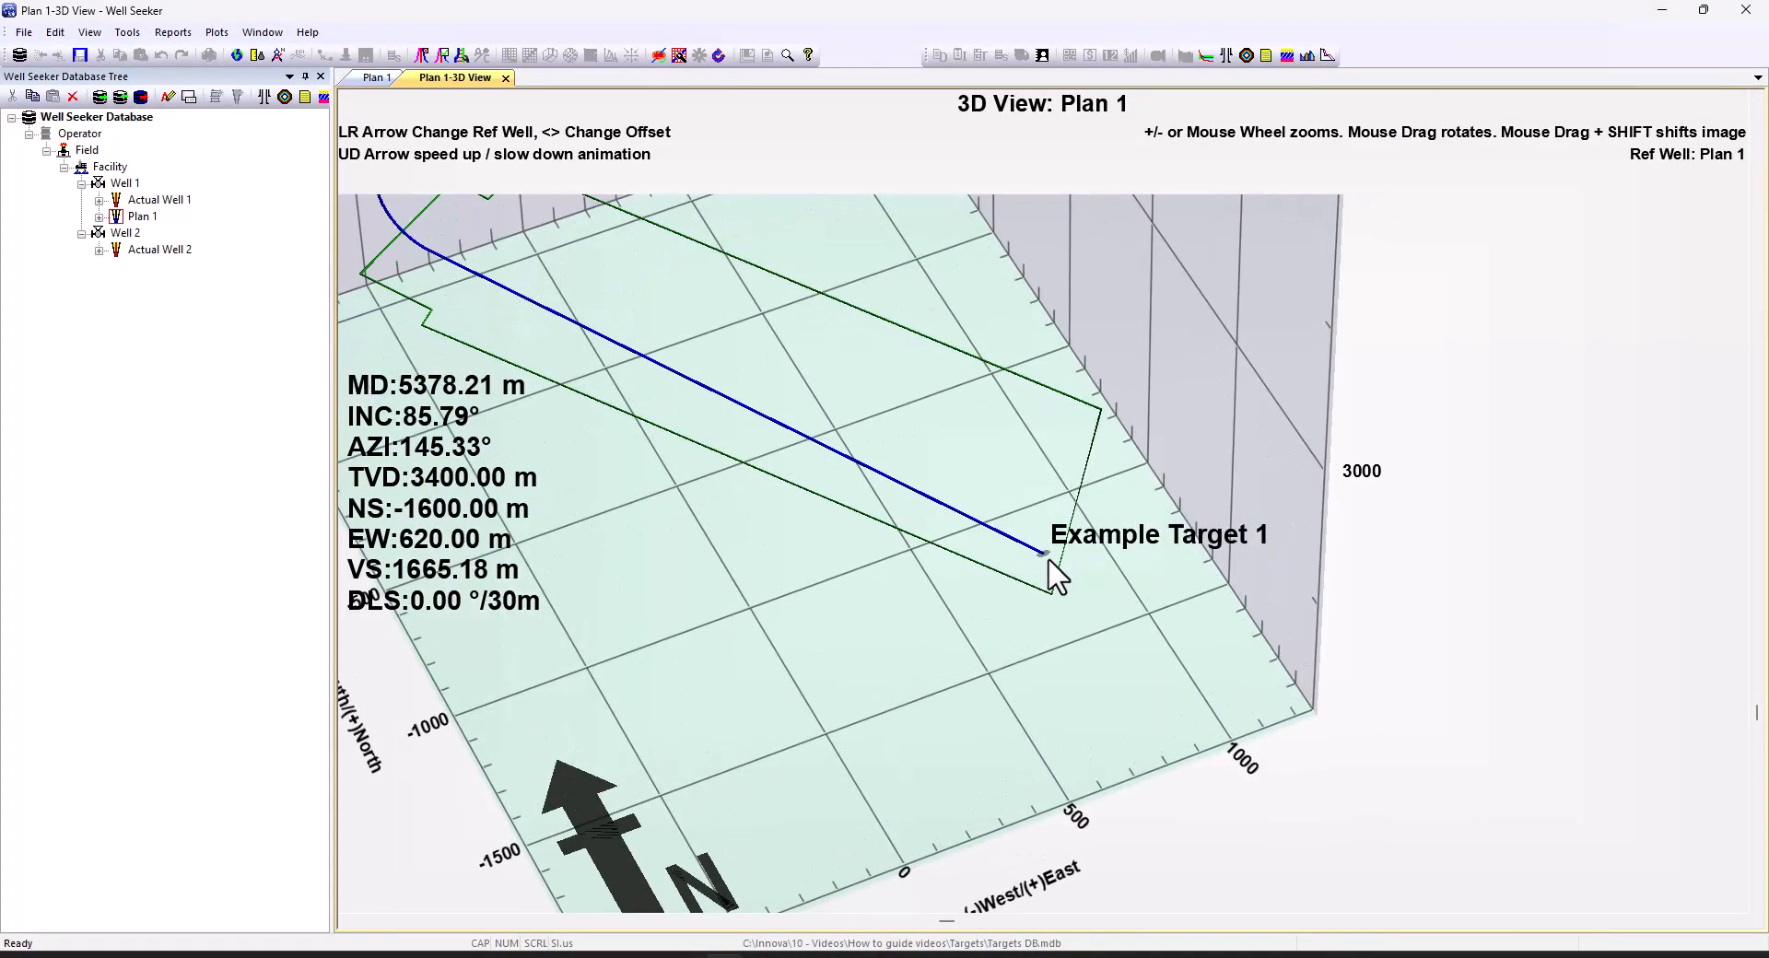
pyautogui.scroll(5, 1054, 575)
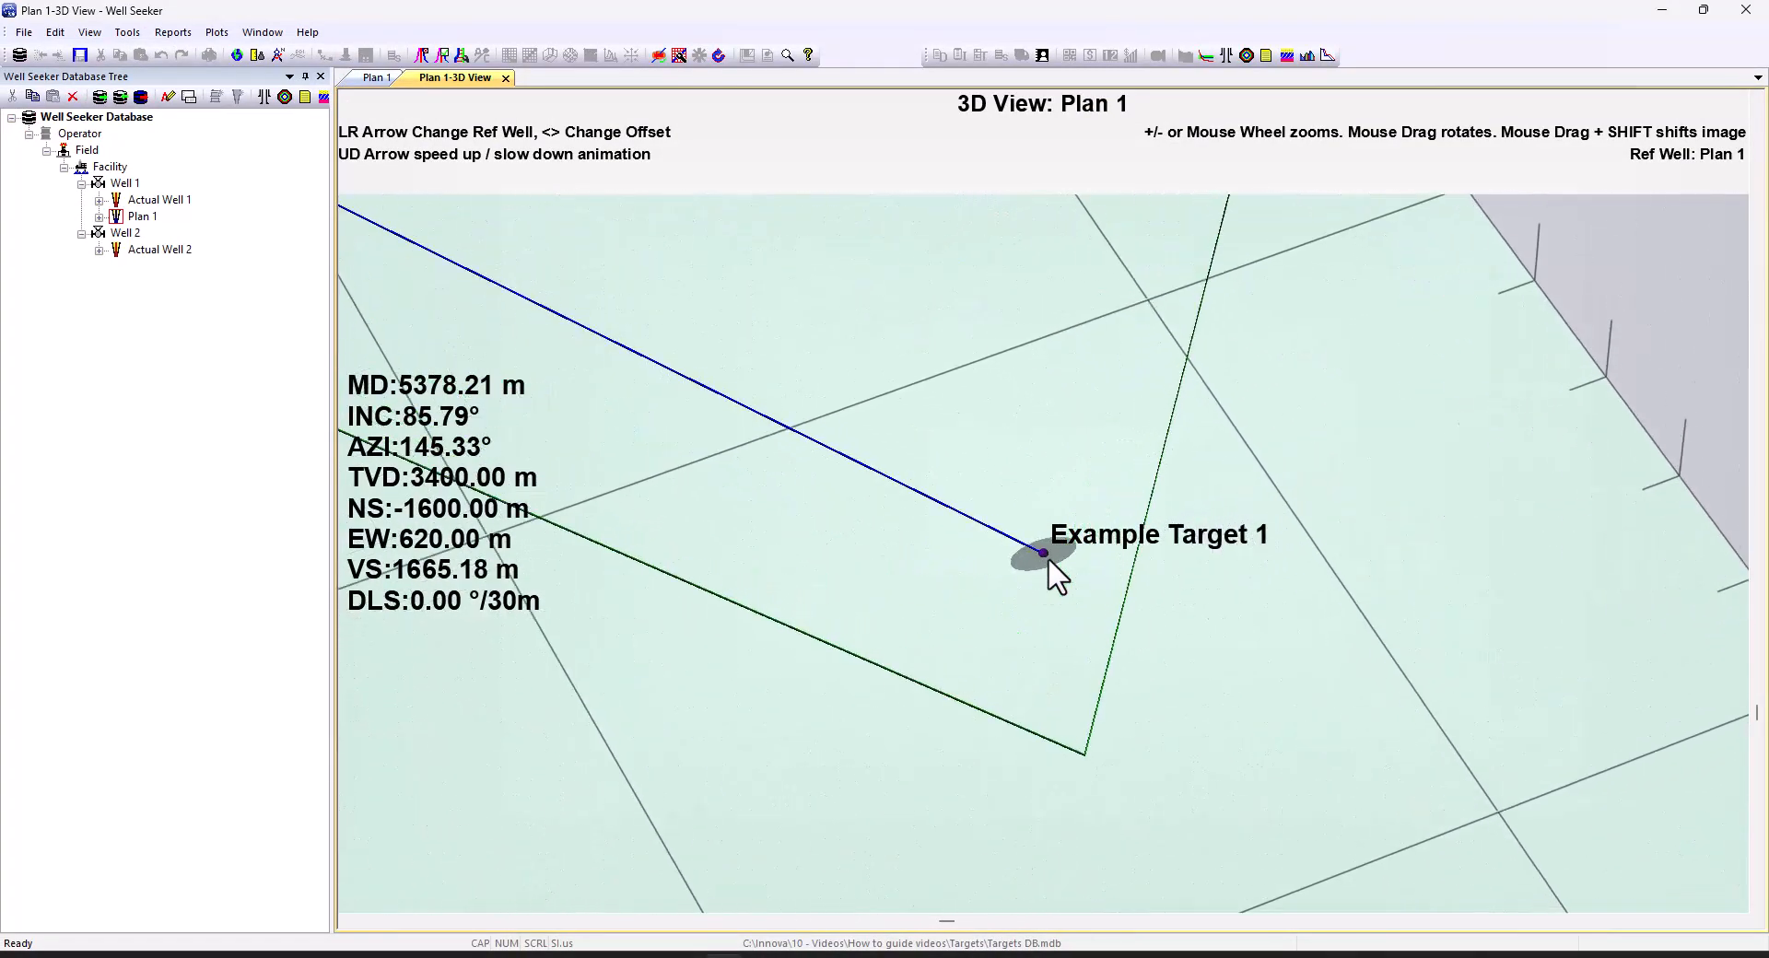
pyautogui.moveTo(955, 579); pyautogui.dragTo(1501, 529)
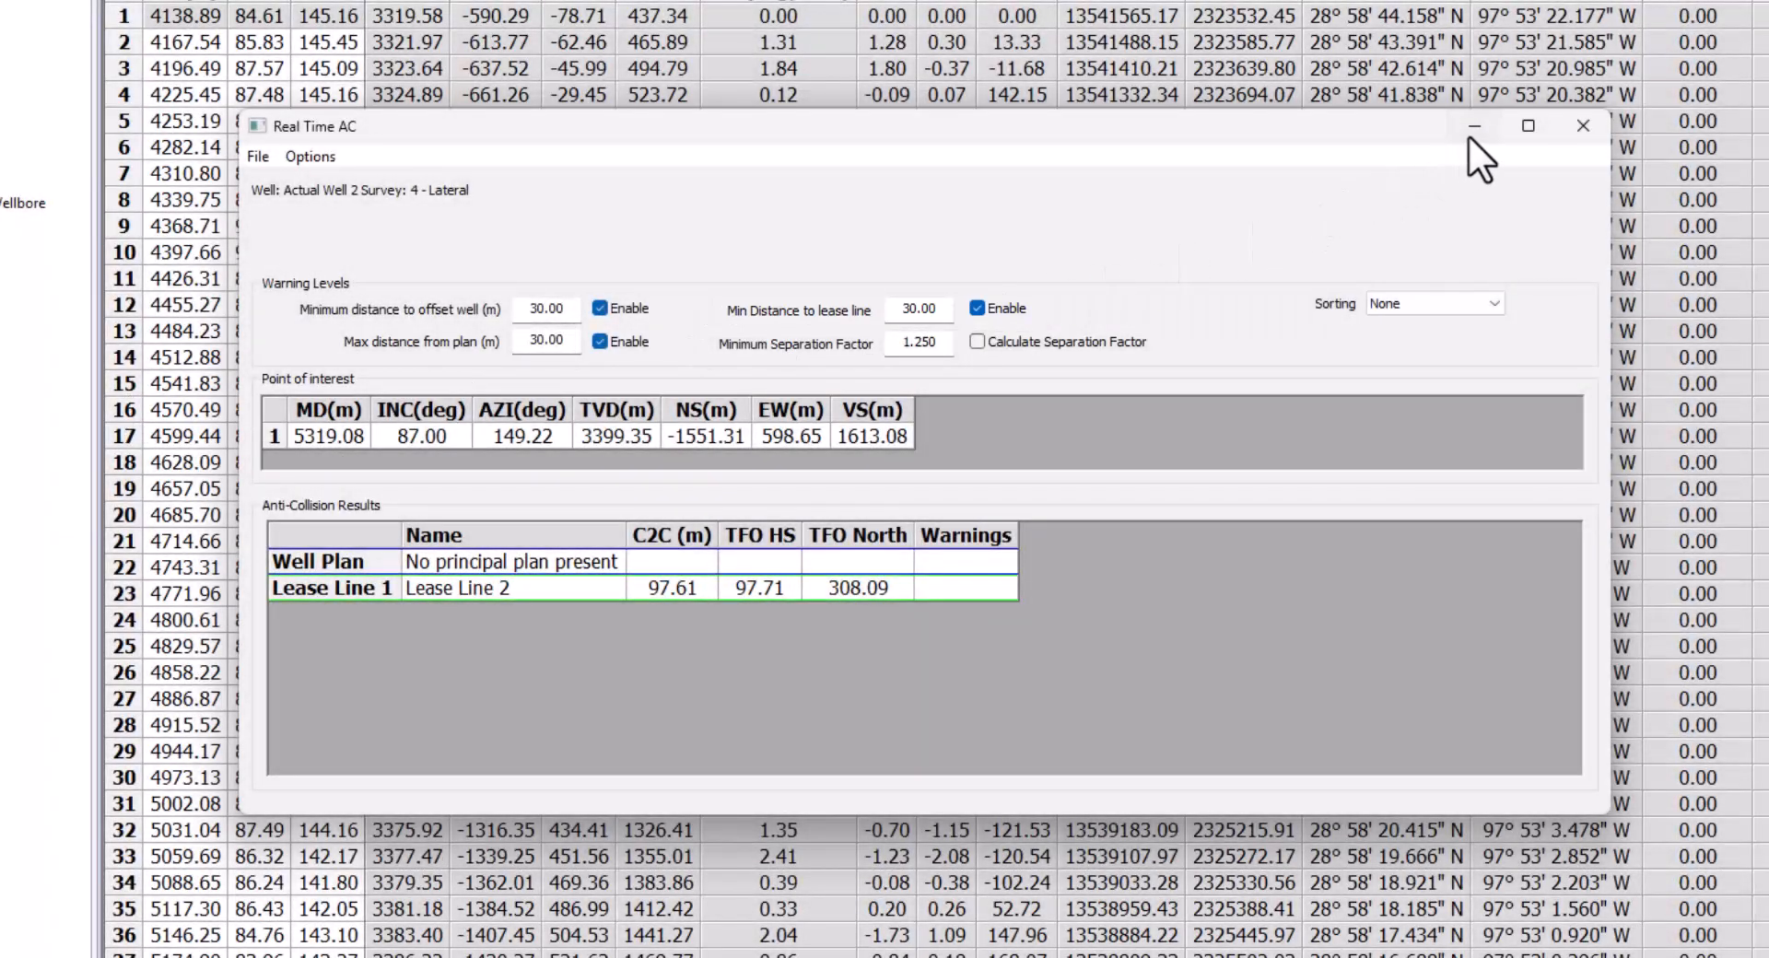
# Minimize the Real Time AC window
pyautogui.click(1469, 135)
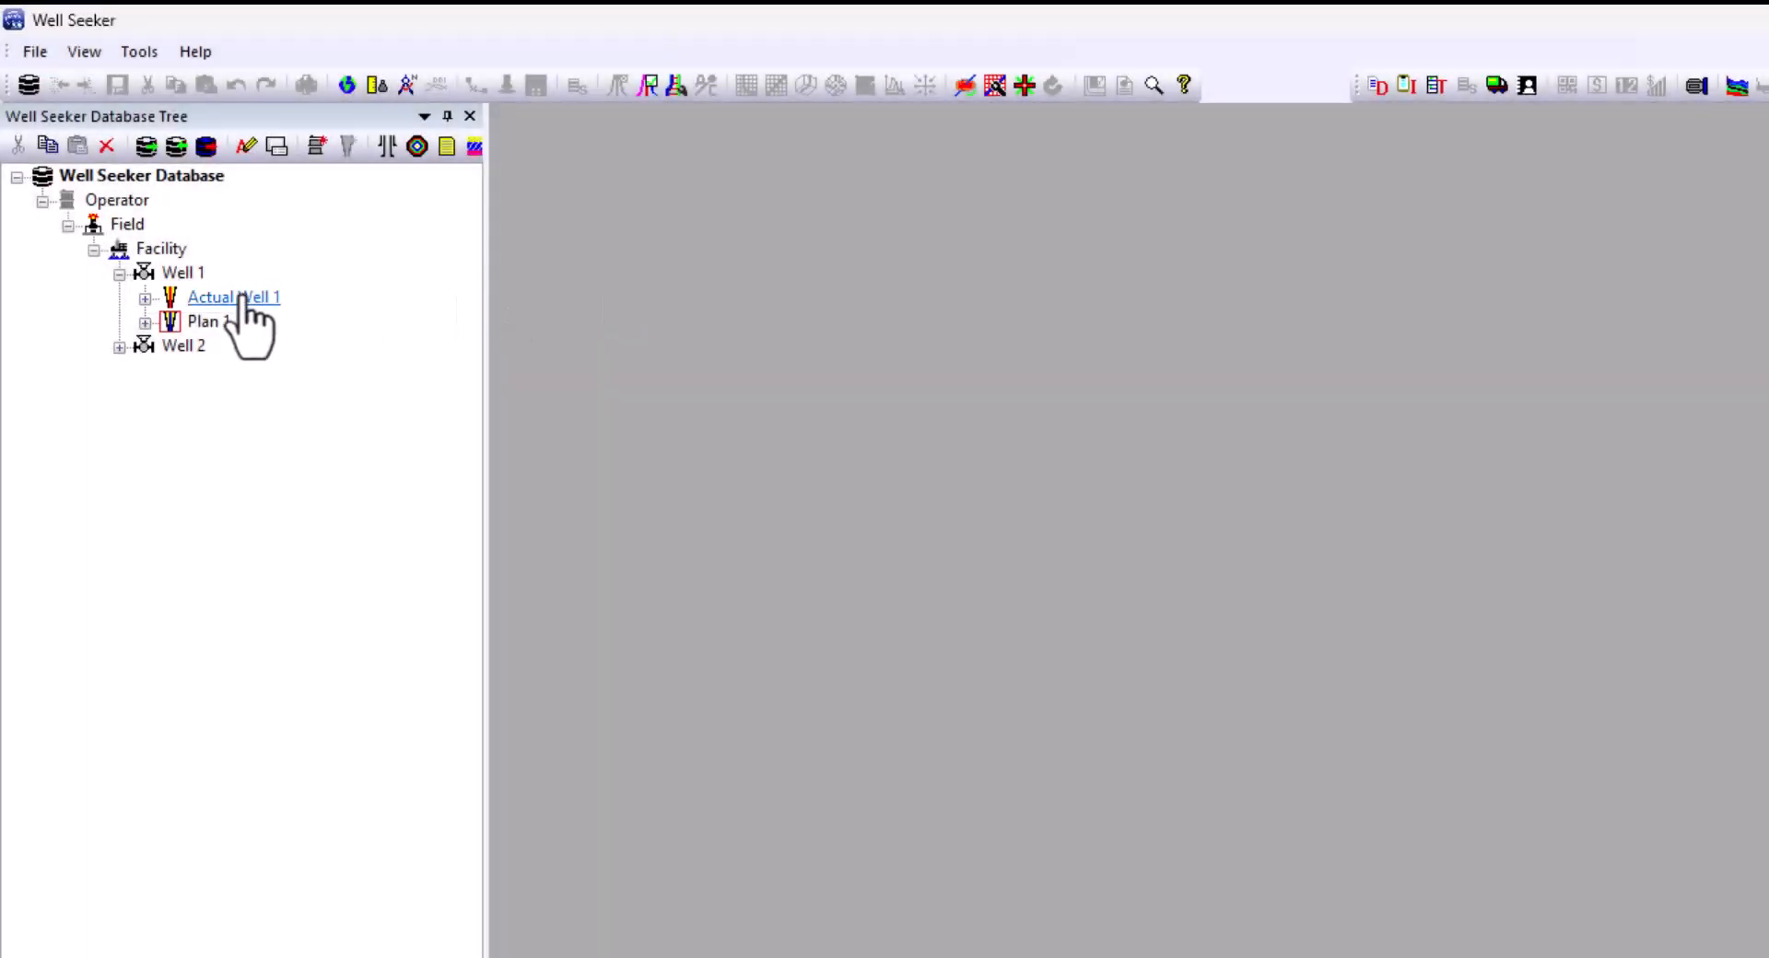
# List Field-level targets for Actual Well 1 and tick Actual for Example Target 1
pyautogui.rightClick(244, 309)
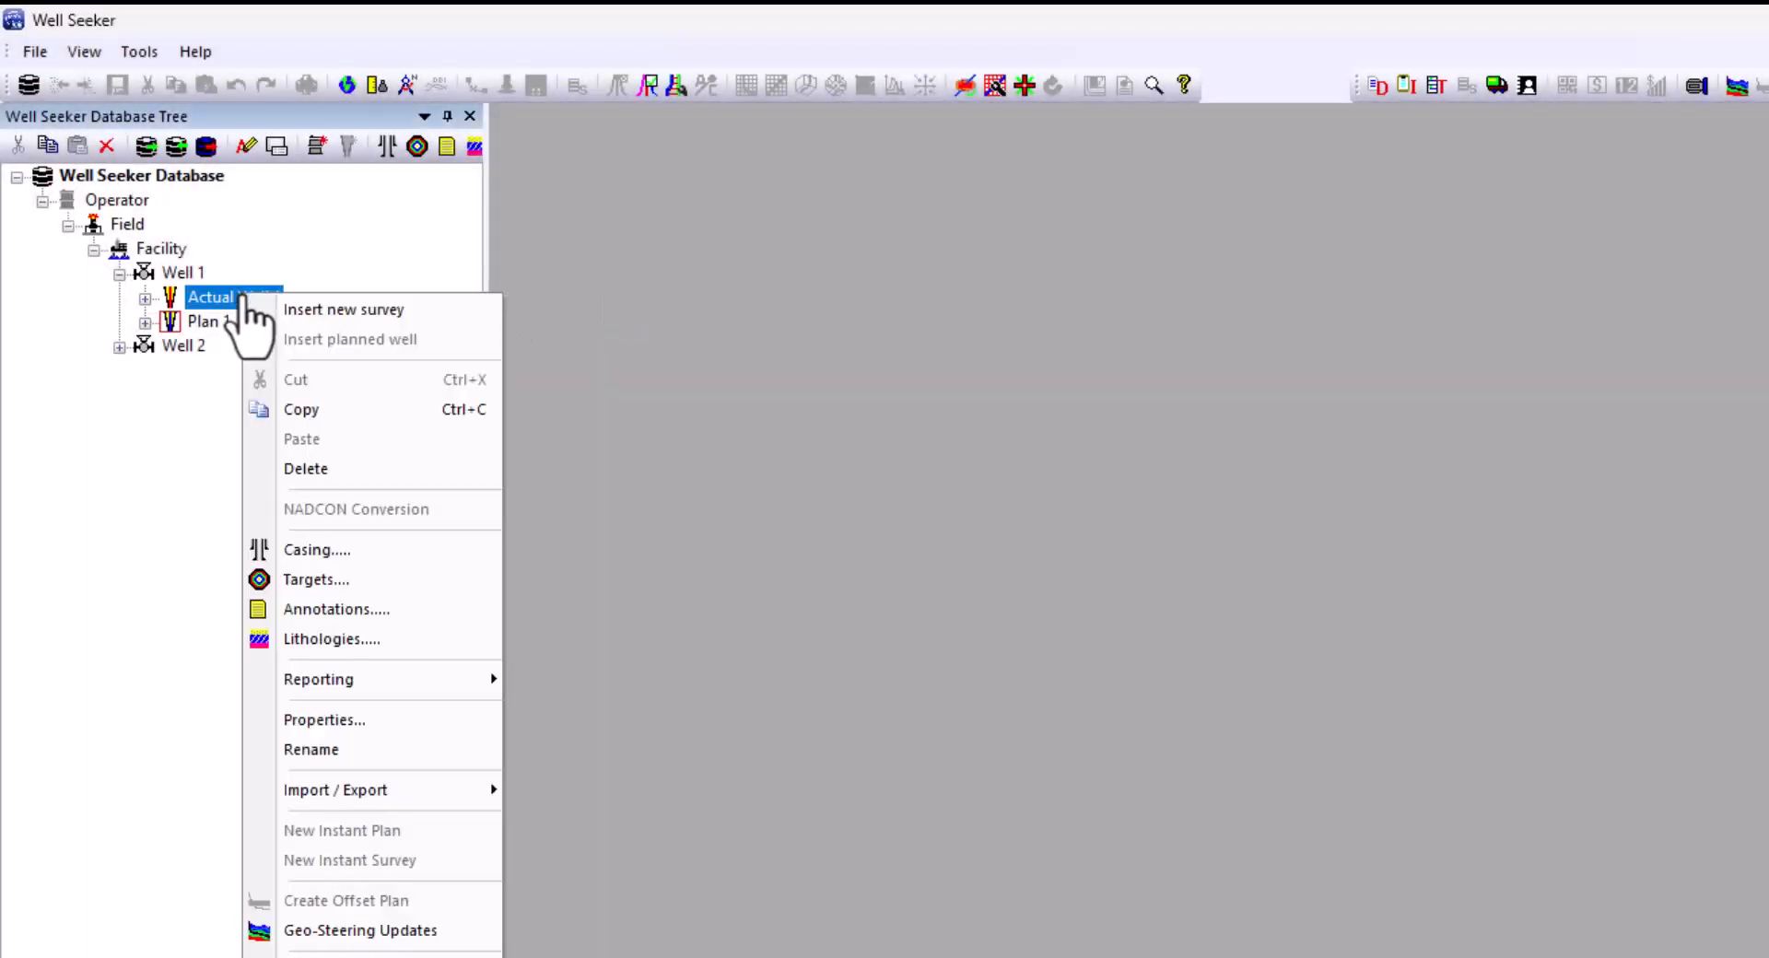
pyautogui.click(303, 583)
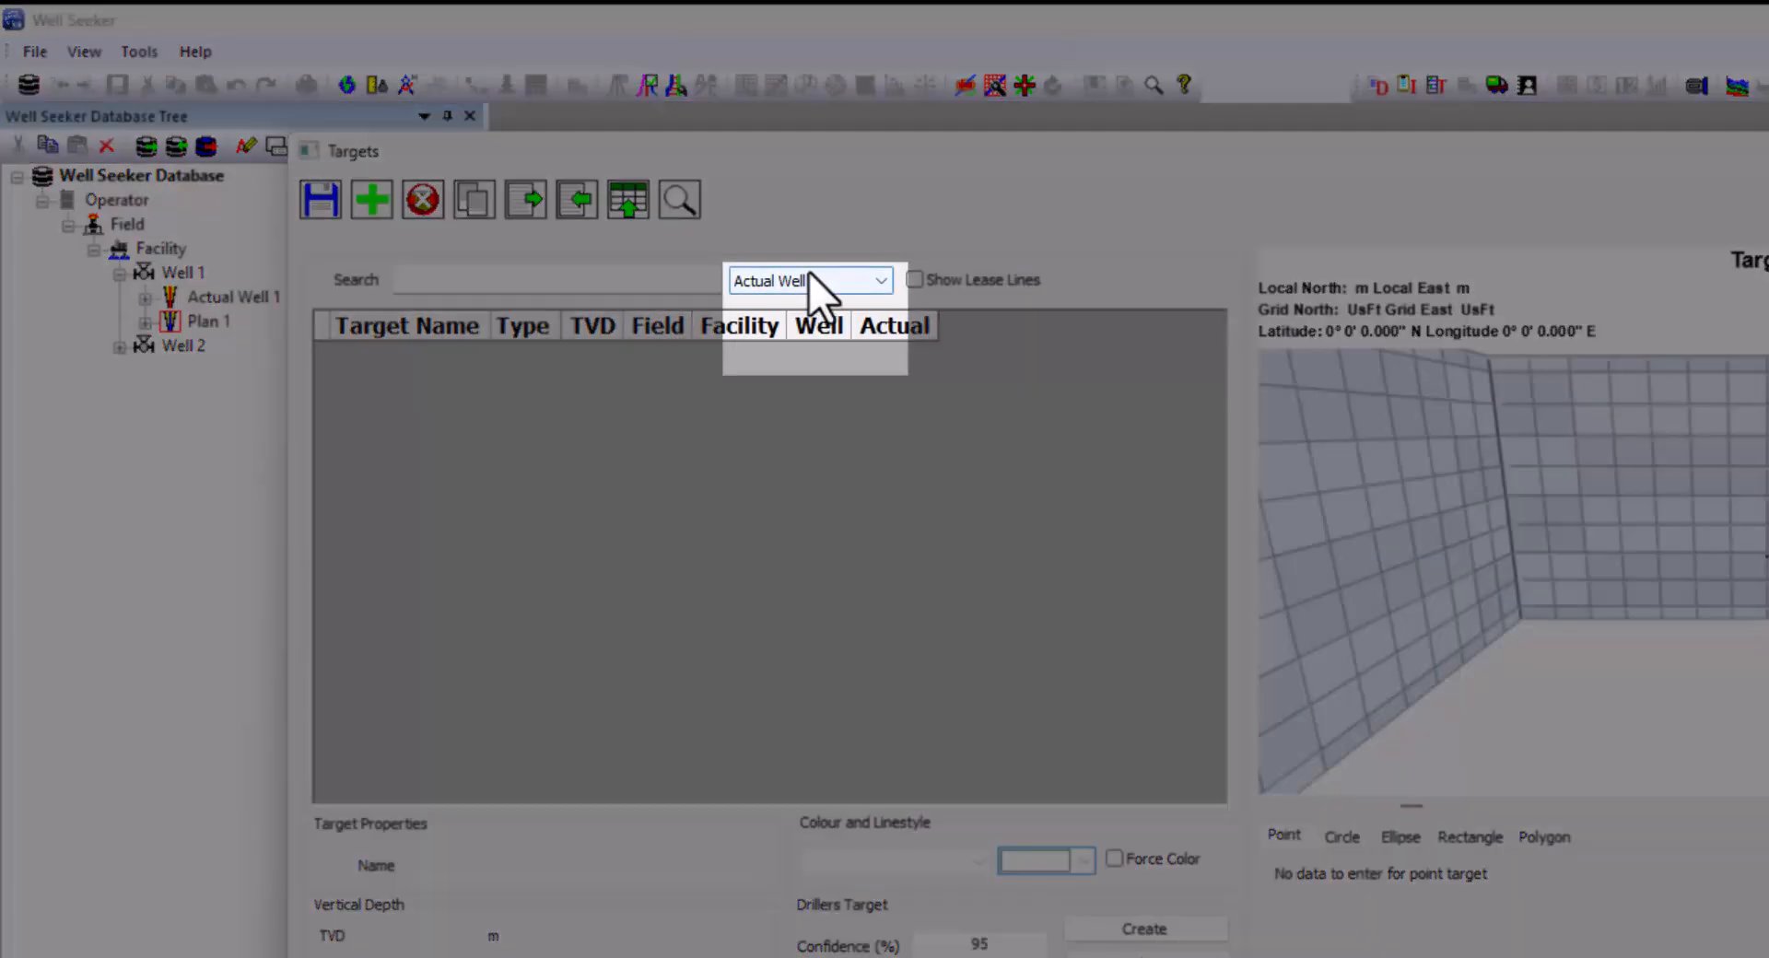
pyautogui.click(810, 279)
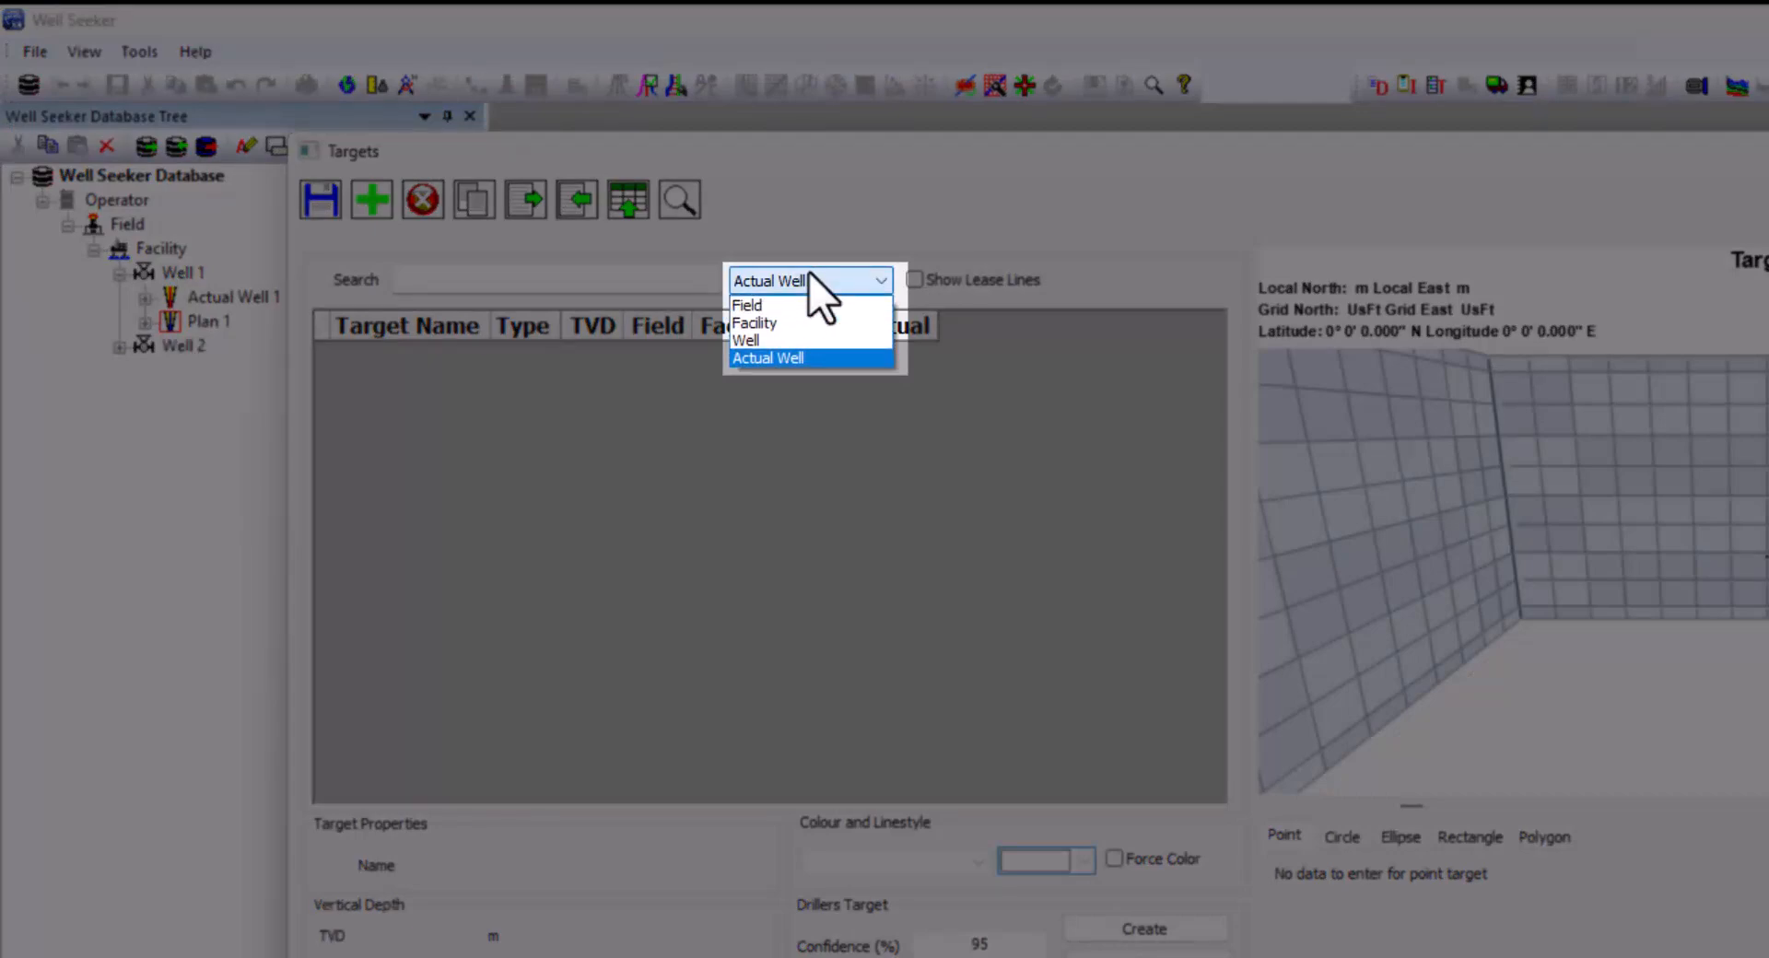
pyautogui.click(813, 305)
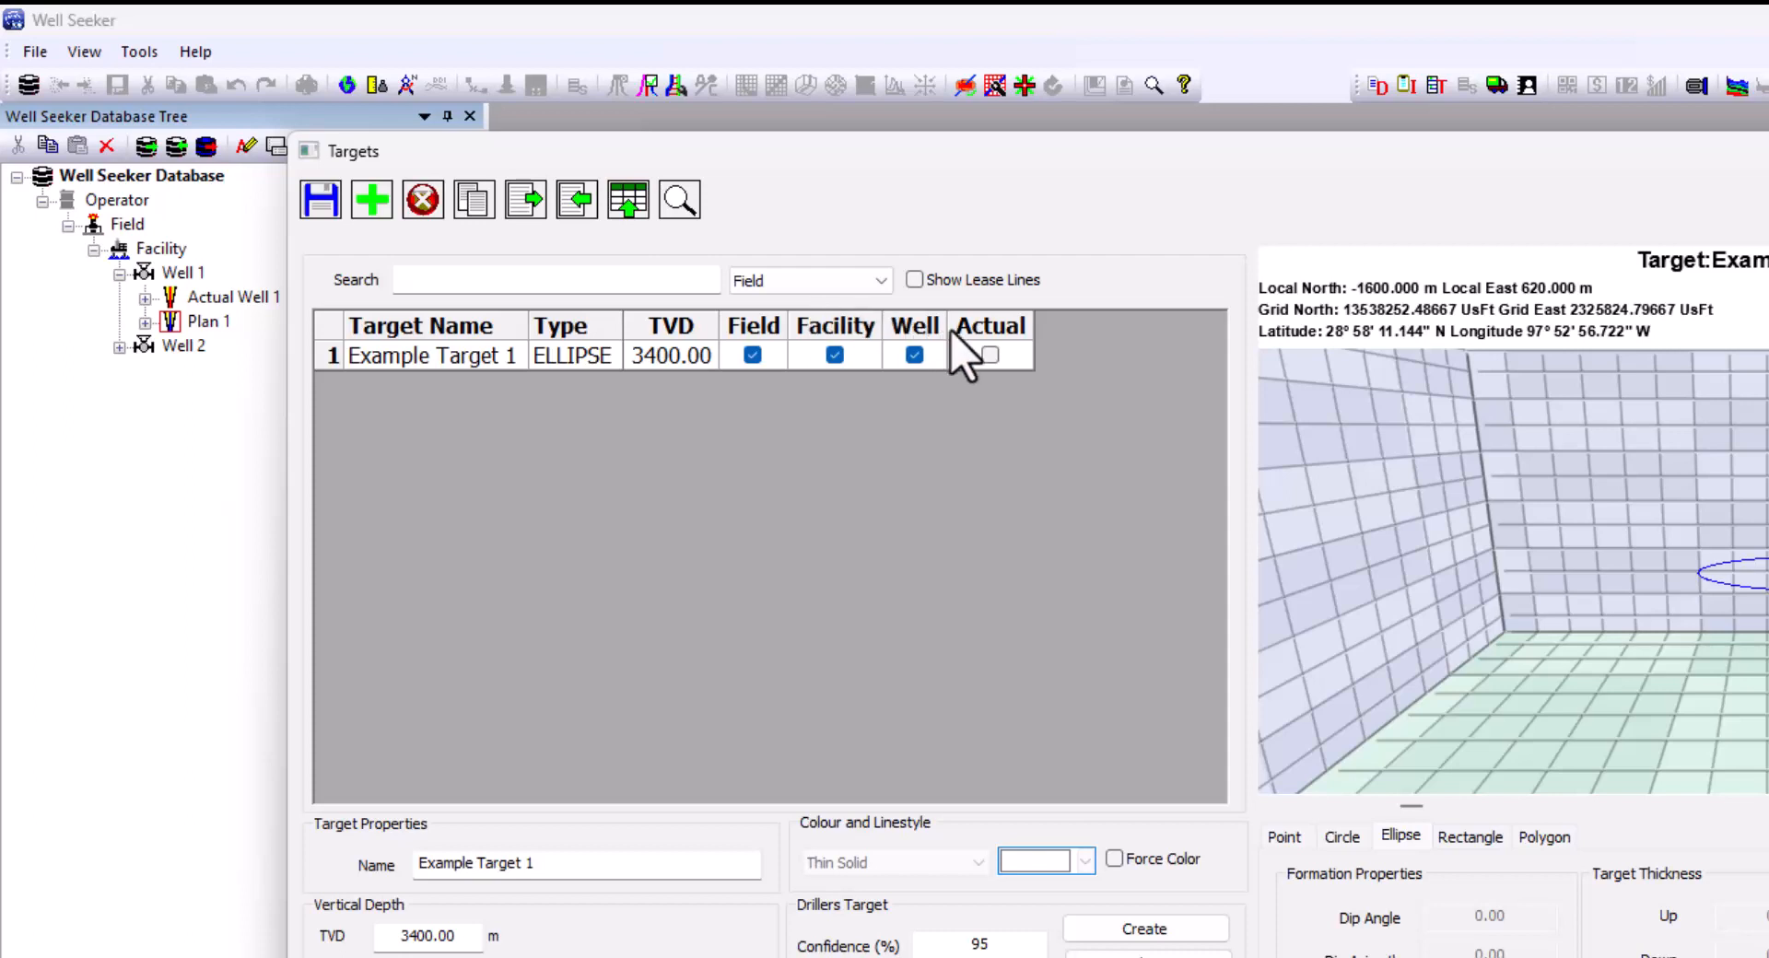
pyautogui.click(990, 355)
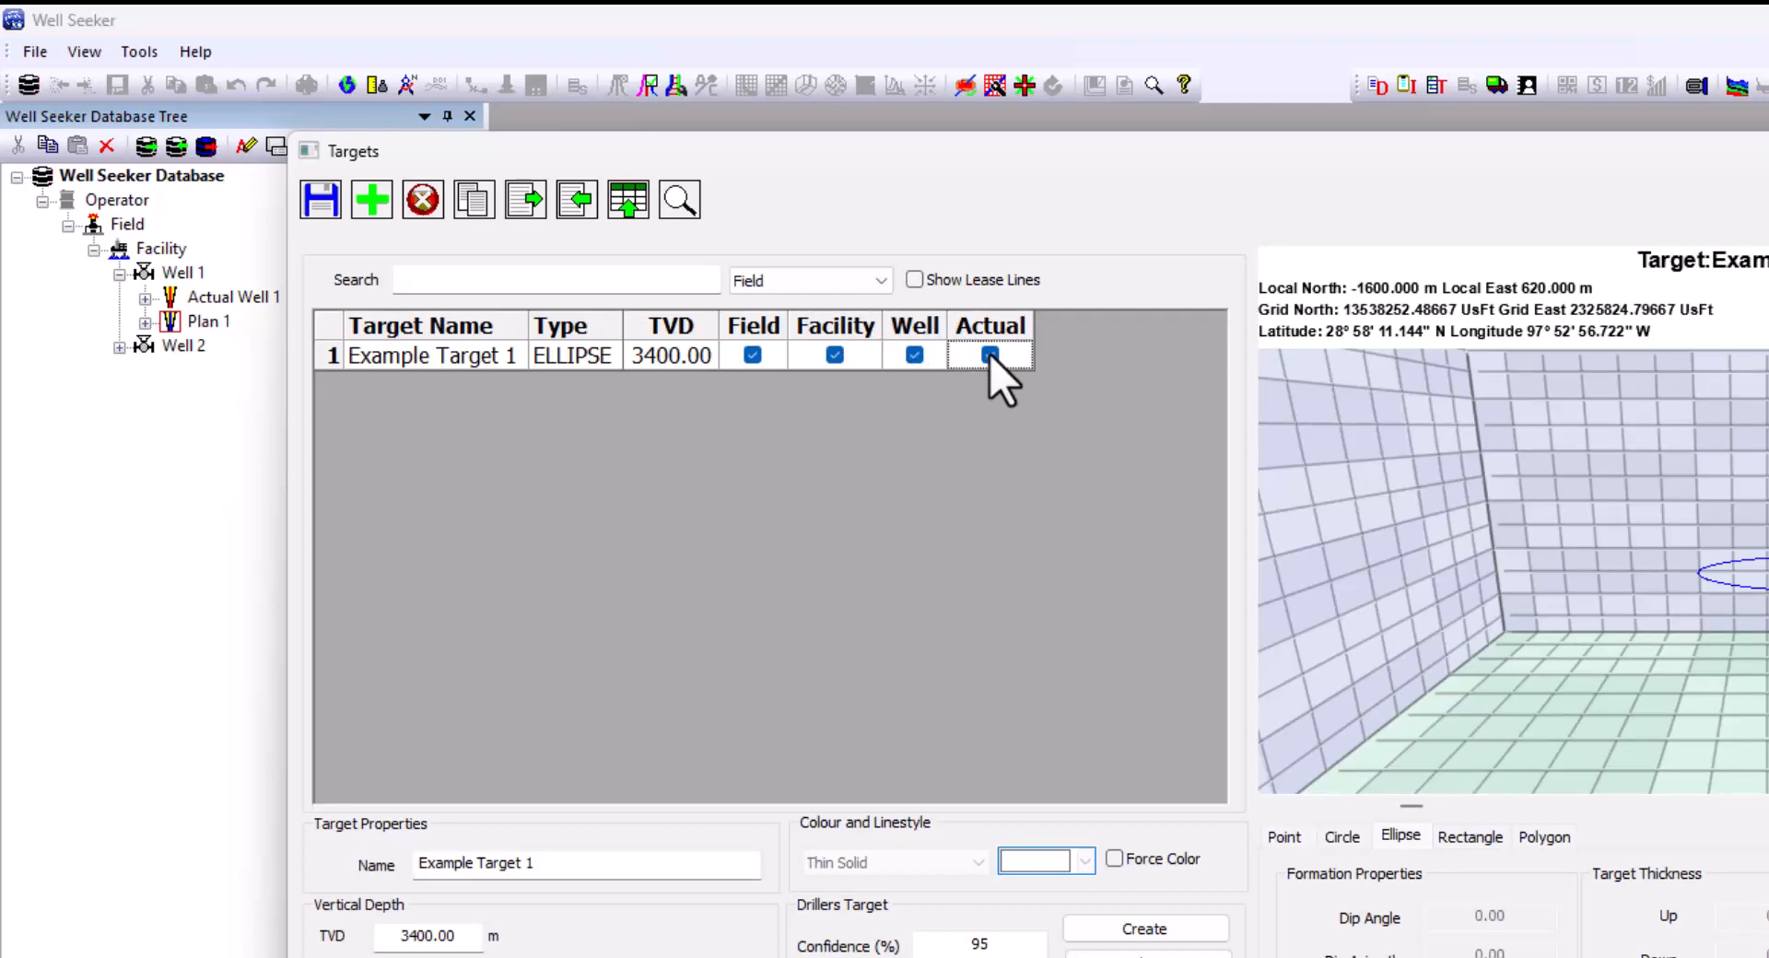
# Show lease lines, tick Actual for Lease Line 1, save, and close the Targets window
pyautogui.click(914, 280)
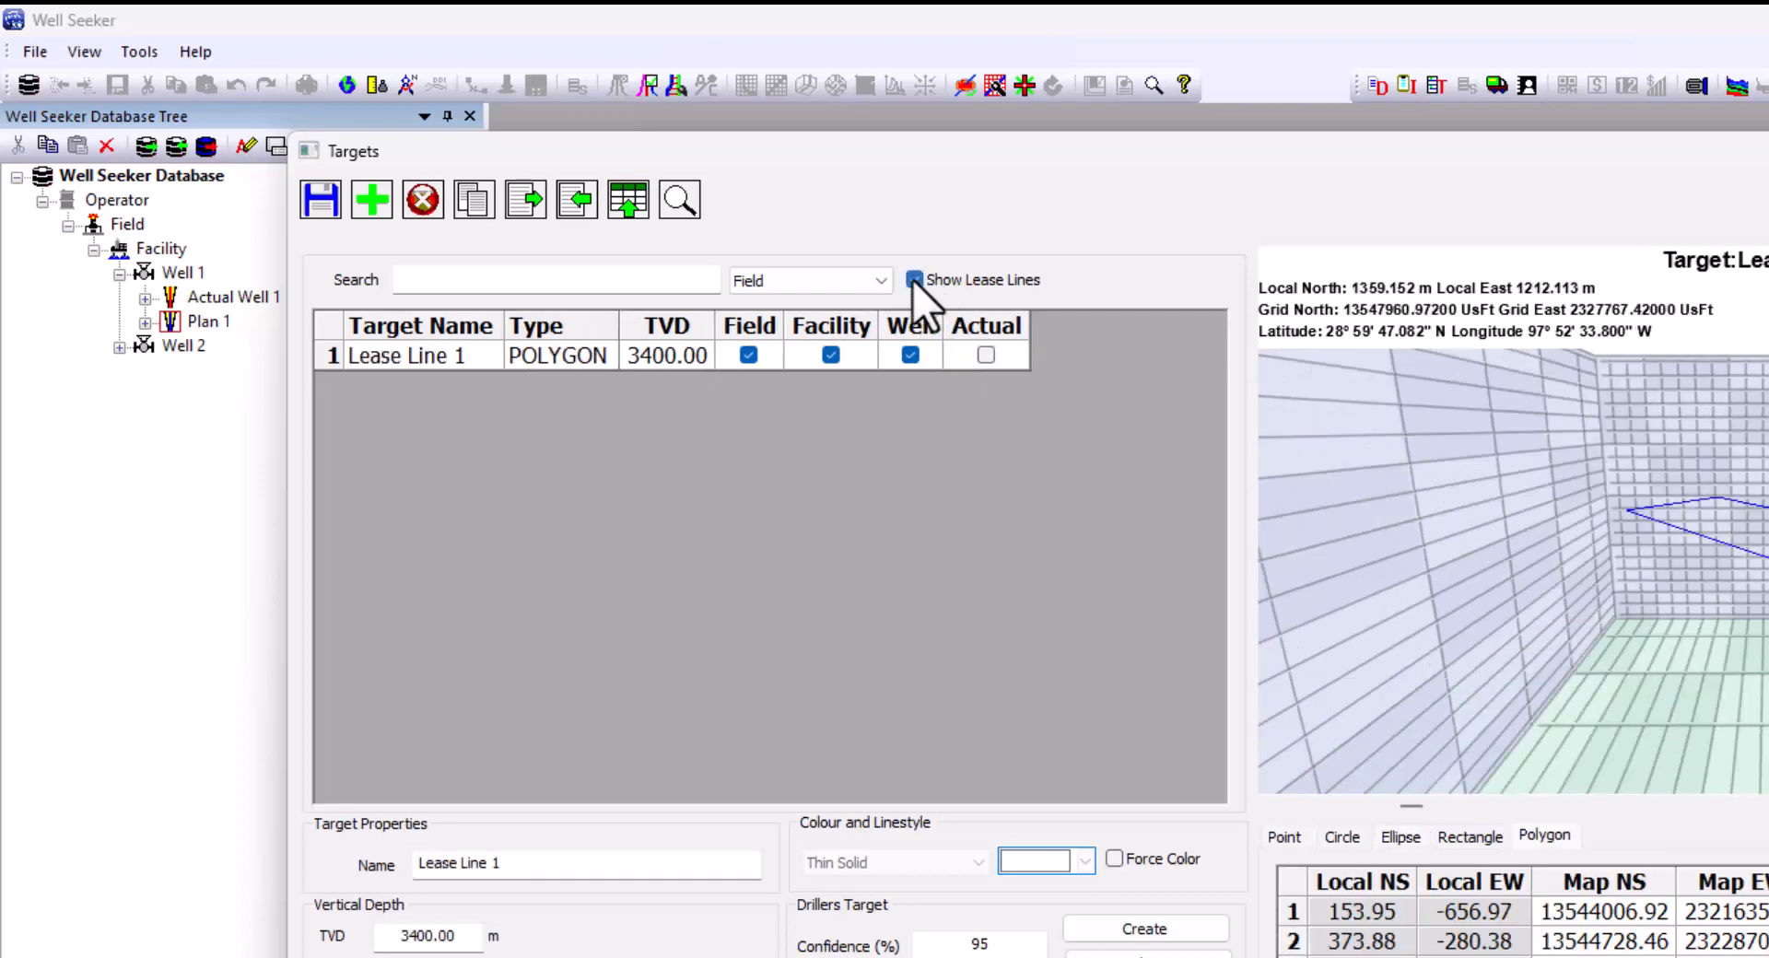
pyautogui.click(988, 356)
pyautogui.click(325, 207)
pyautogui.click(1317, 756)
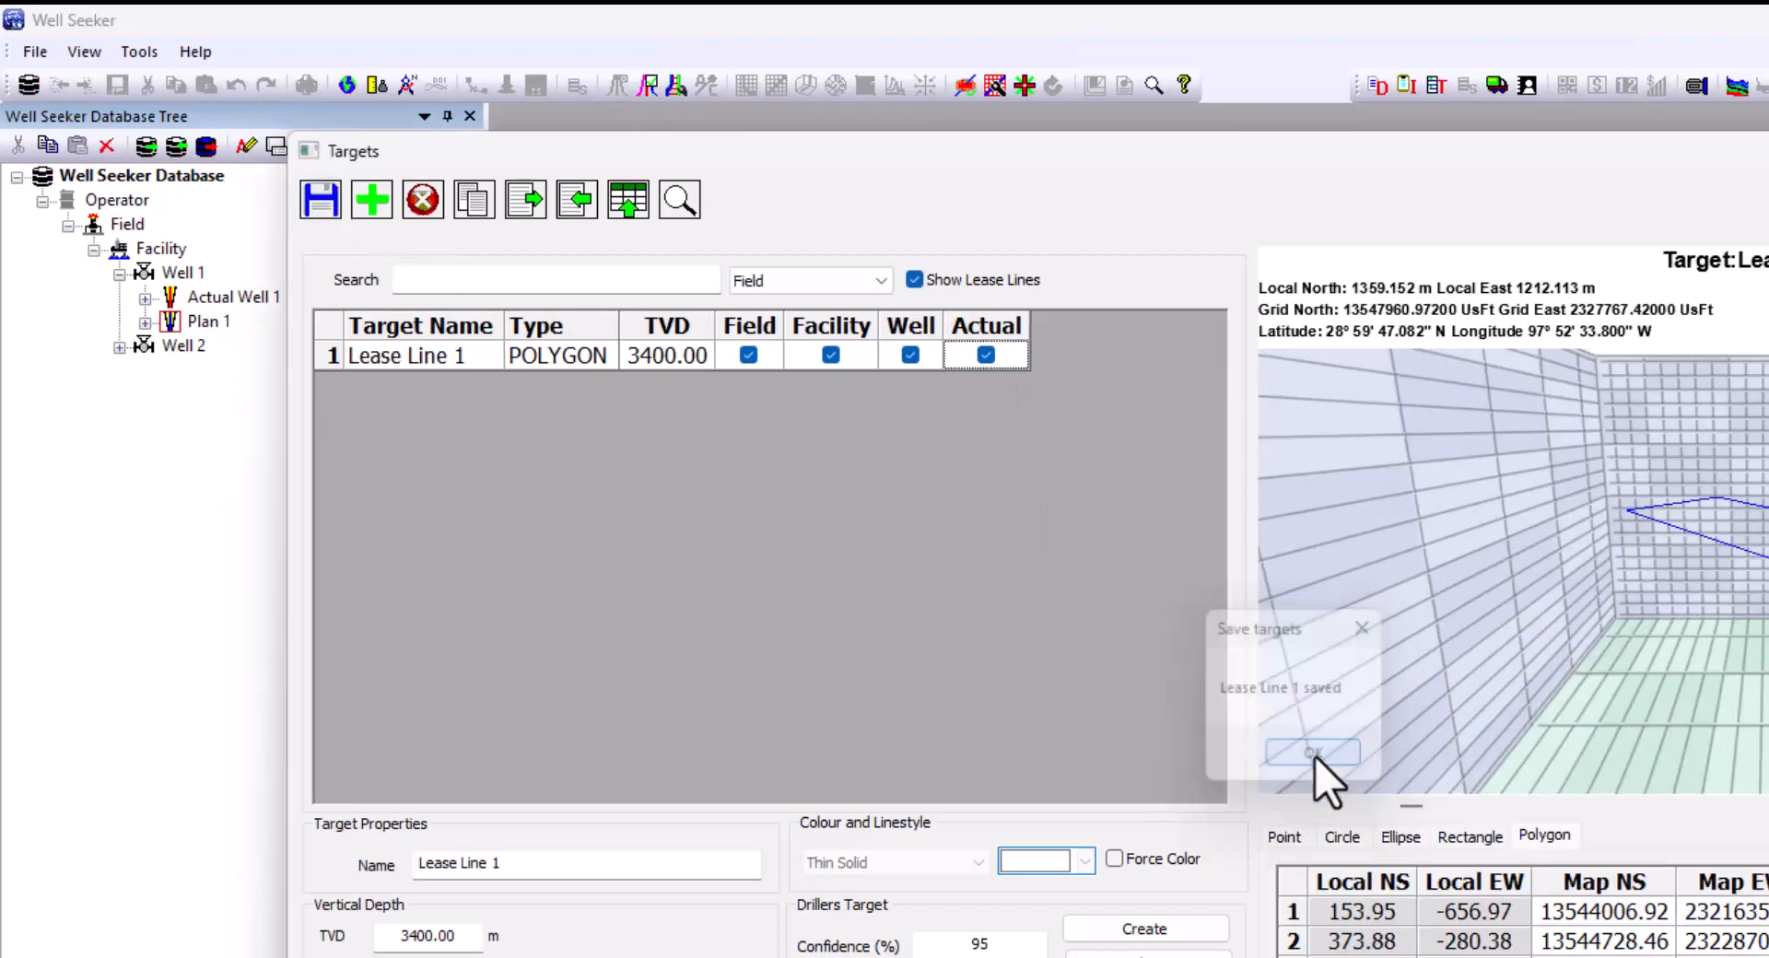
pyautogui.press('Escape')
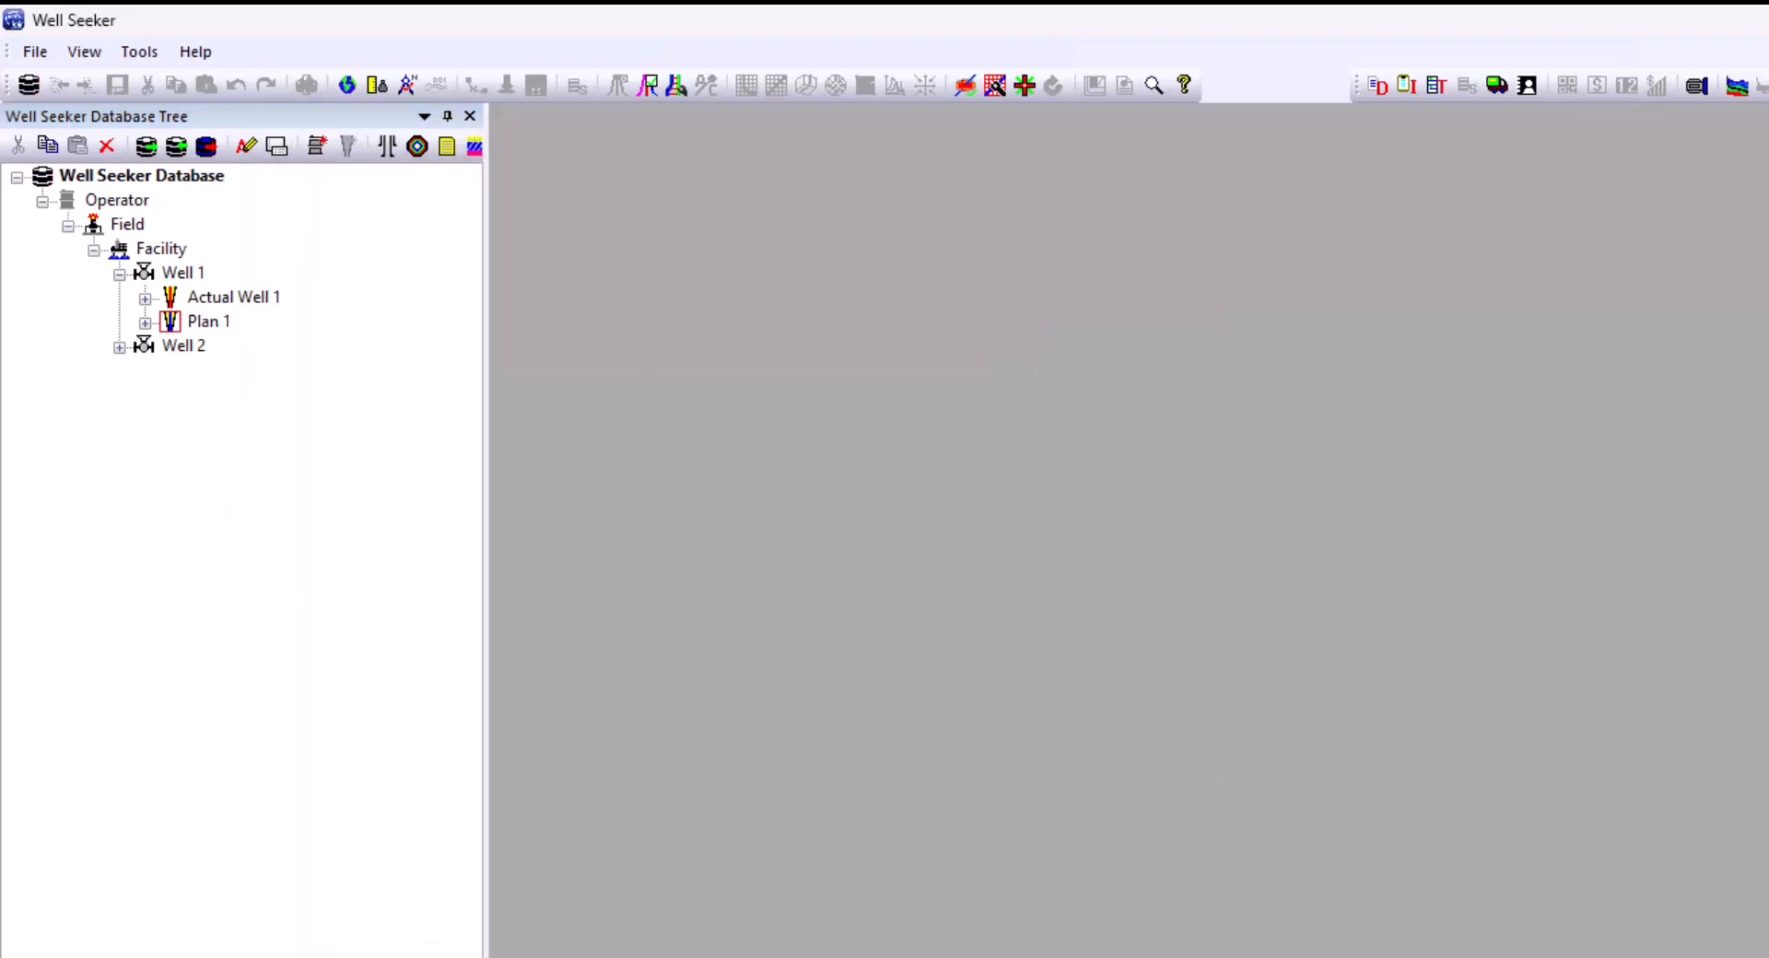